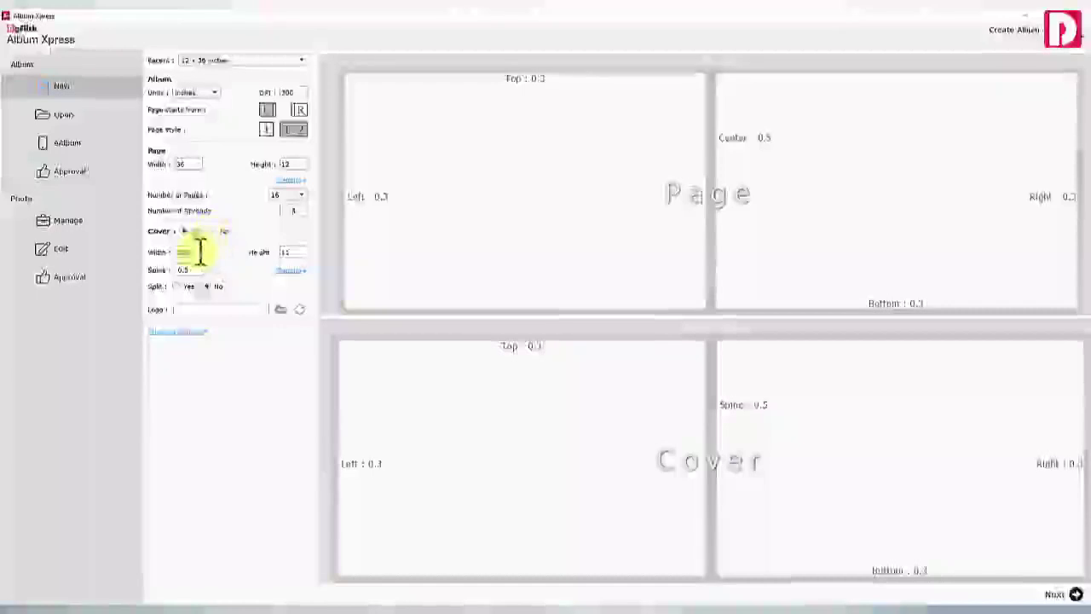
Set the new album's cover height to 12.5 inches and its number of pages to 40
{"action": "double_click", "coordinate": [289, 251]}
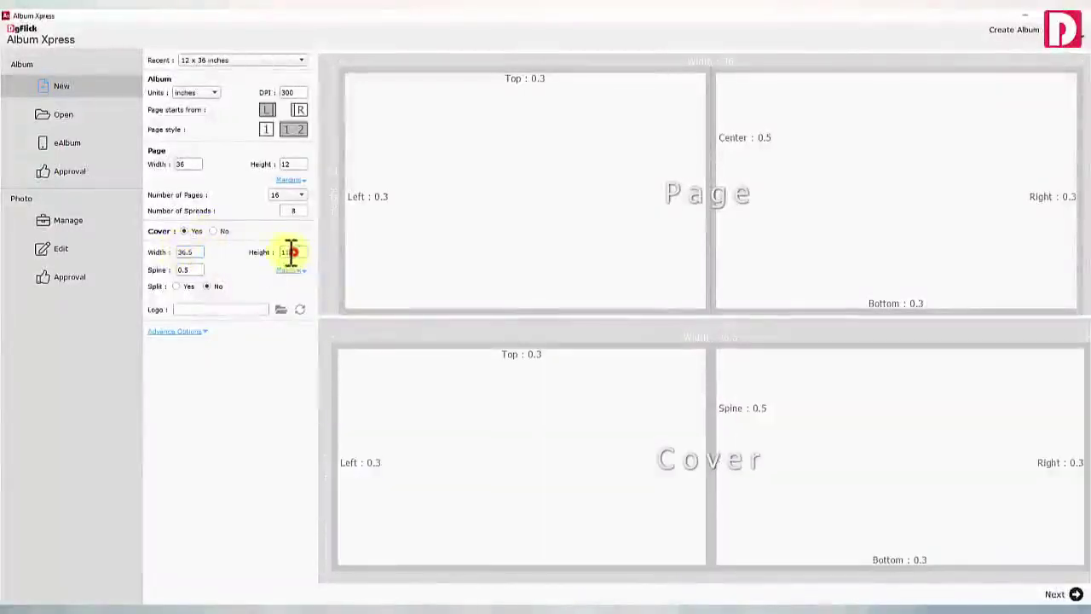
{"action": "type", "text": "12.5"}
{"action": "left_click", "coordinate": [286, 196]}
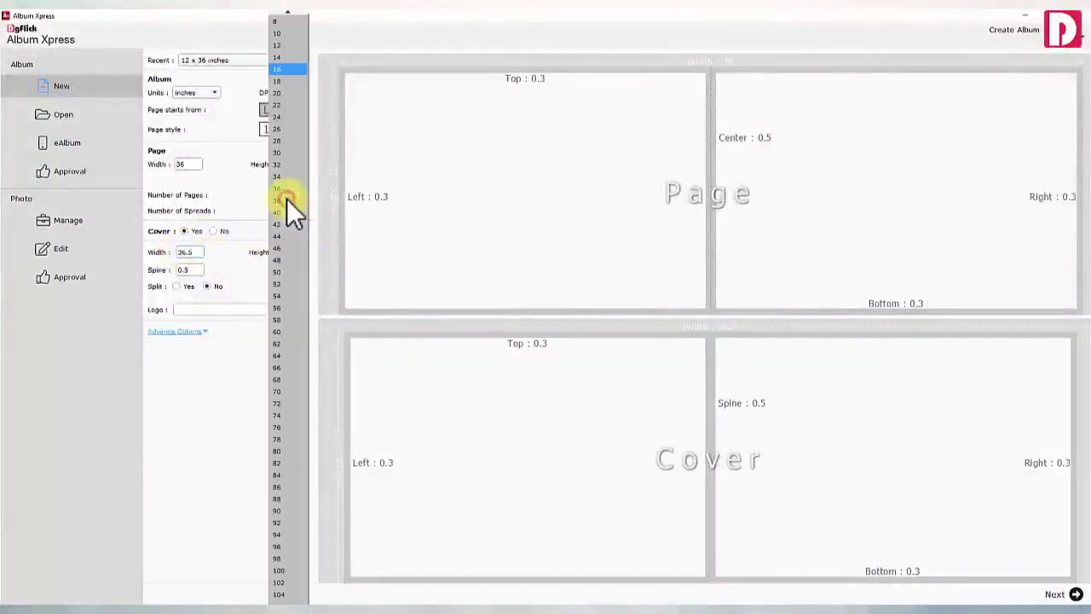
{"action": "left_click", "coordinate": [289, 212]}
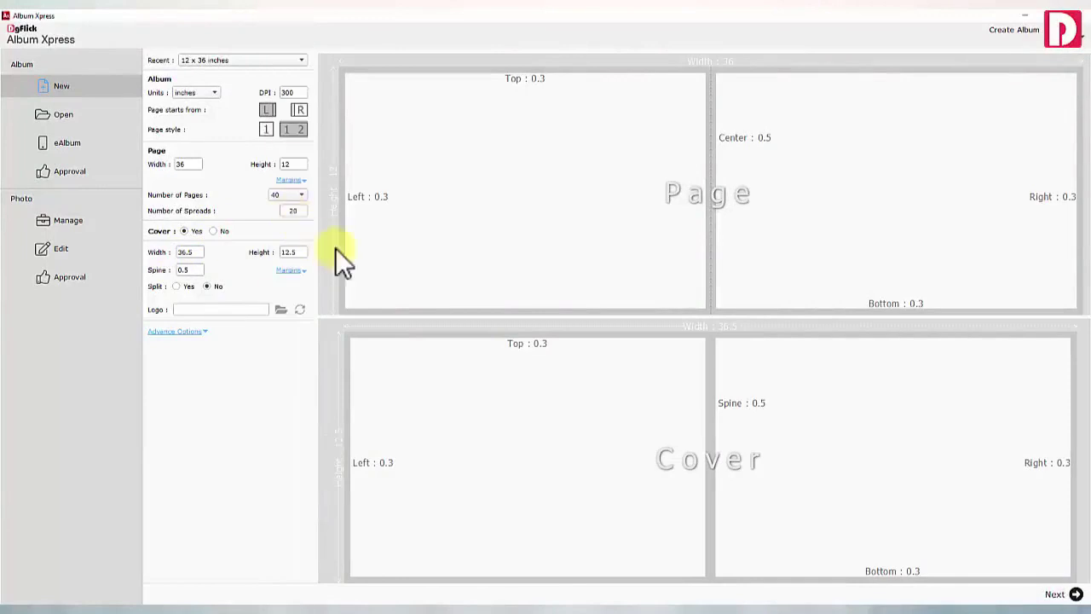
{"action": "left_click", "coordinate": [1054, 594]}
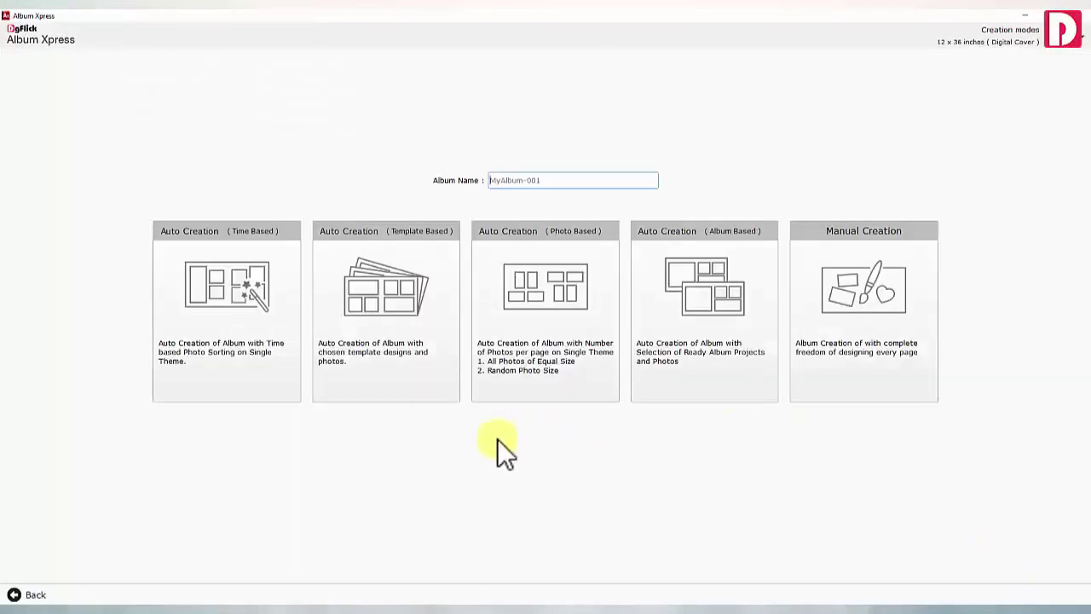
Start an album-based auto creation using the ready project Album_001
{"action": "left_click", "coordinate": [707, 388]}
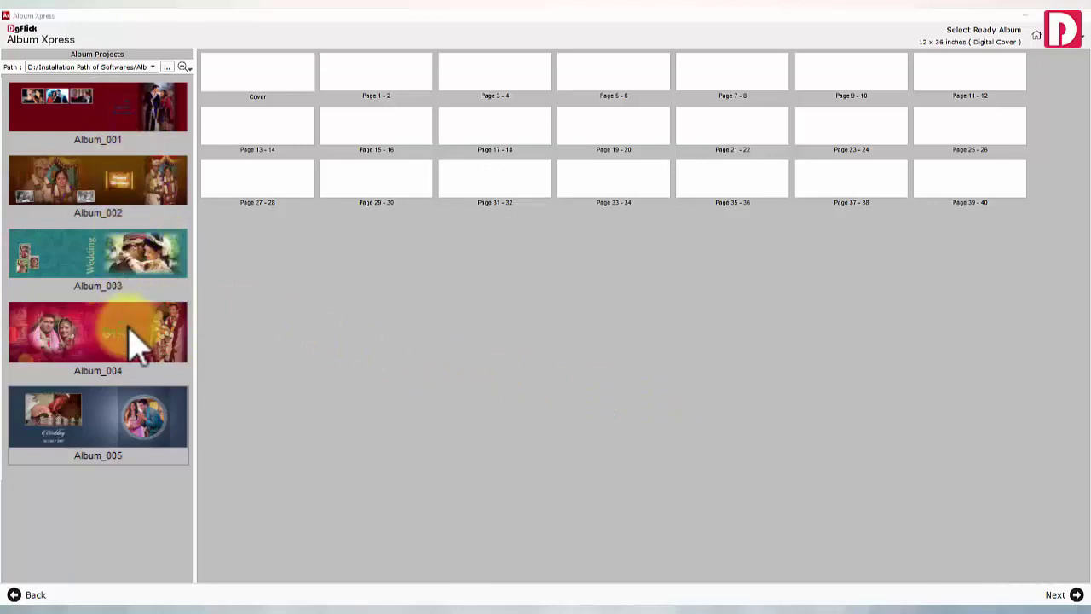
{"action": "left_click", "coordinate": [125, 128]}
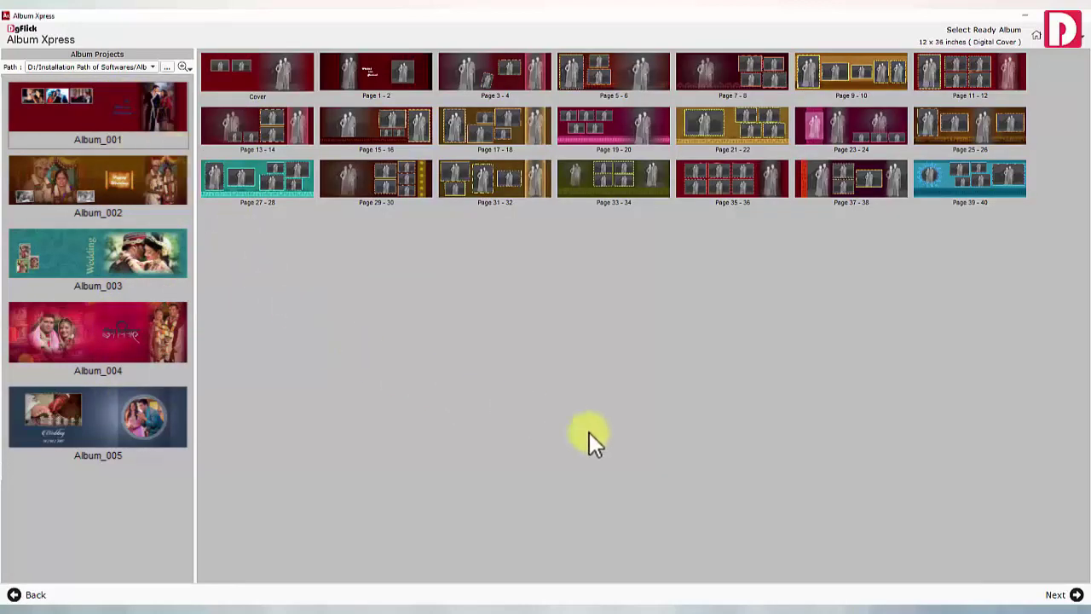
{"action": "left_click", "coordinate": [1057, 594]}
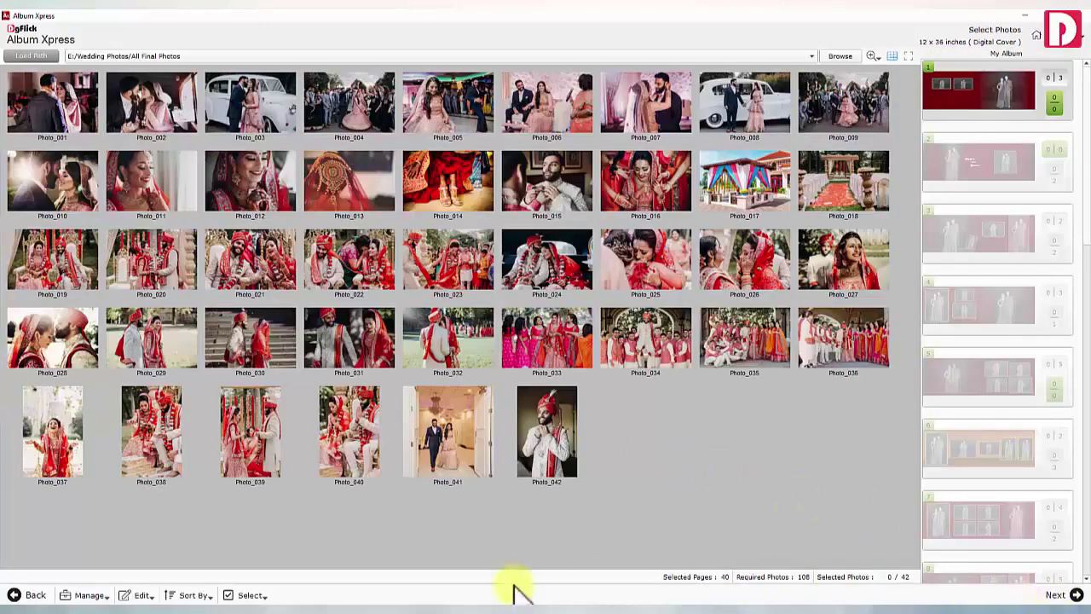
Select all photos to generate the album and page through its spreads
{"action": "left_click", "coordinate": [248, 596]}
{"action": "left_click", "coordinate": [253, 530]}
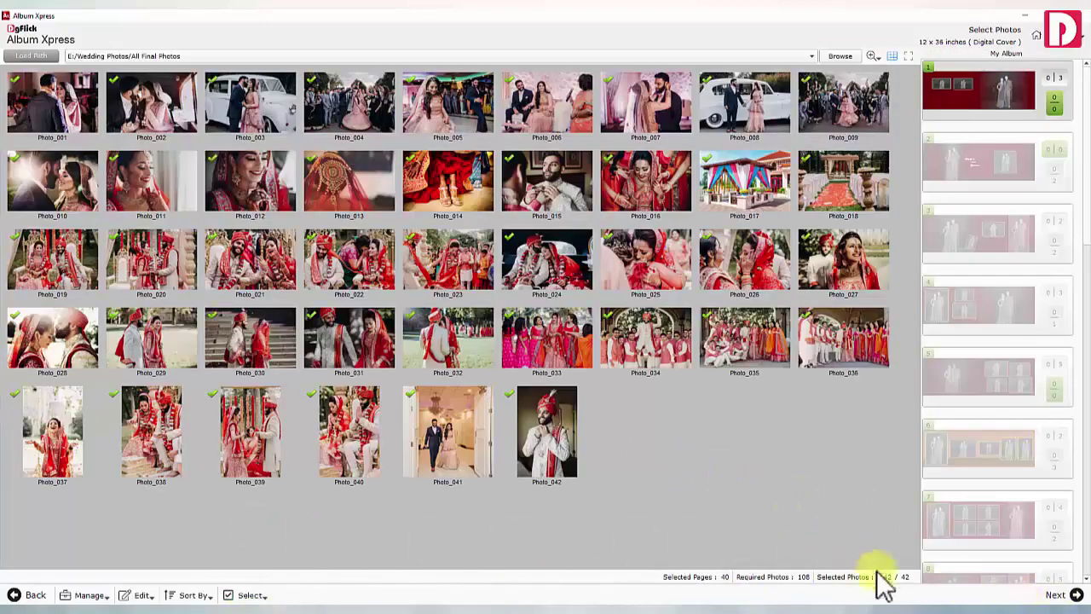
{"action": "left_click", "coordinate": [1057, 594]}
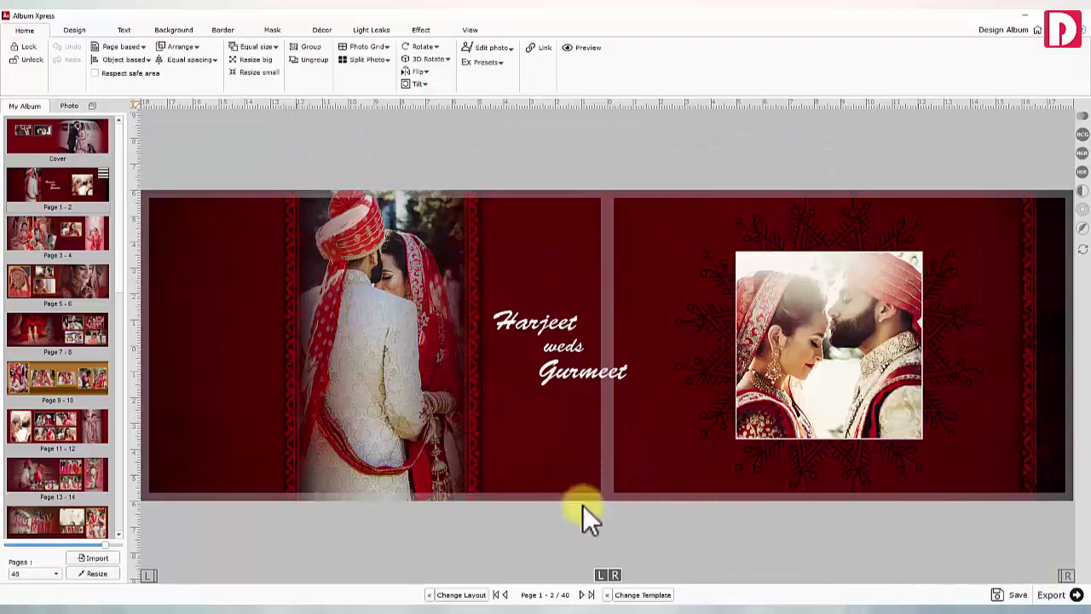
{"action": "left_click", "coordinate": [582, 594]}
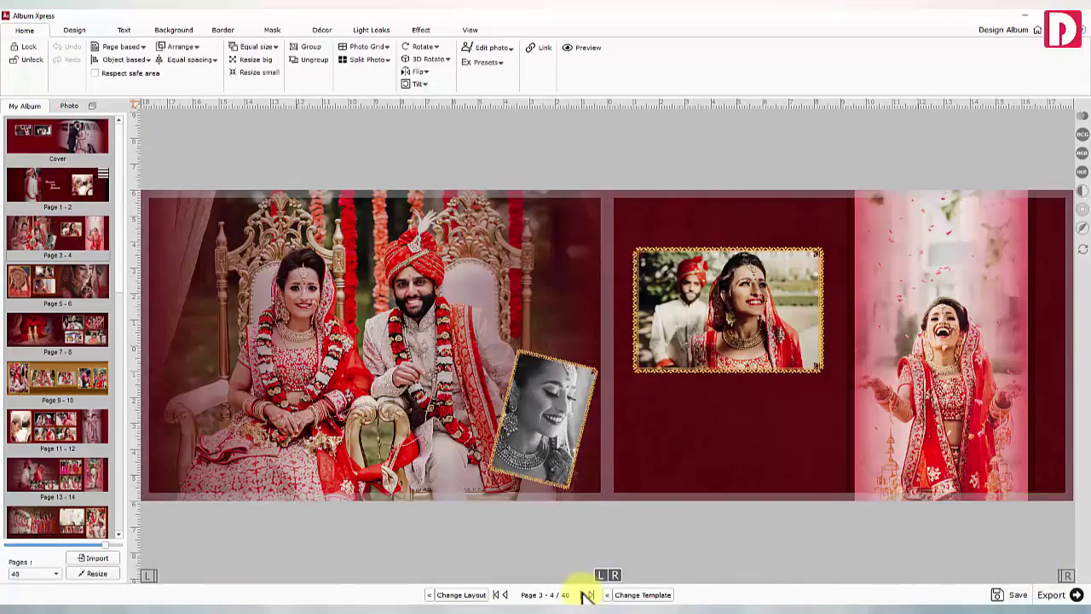
{"action": "left_click", "coordinate": [588, 594]}
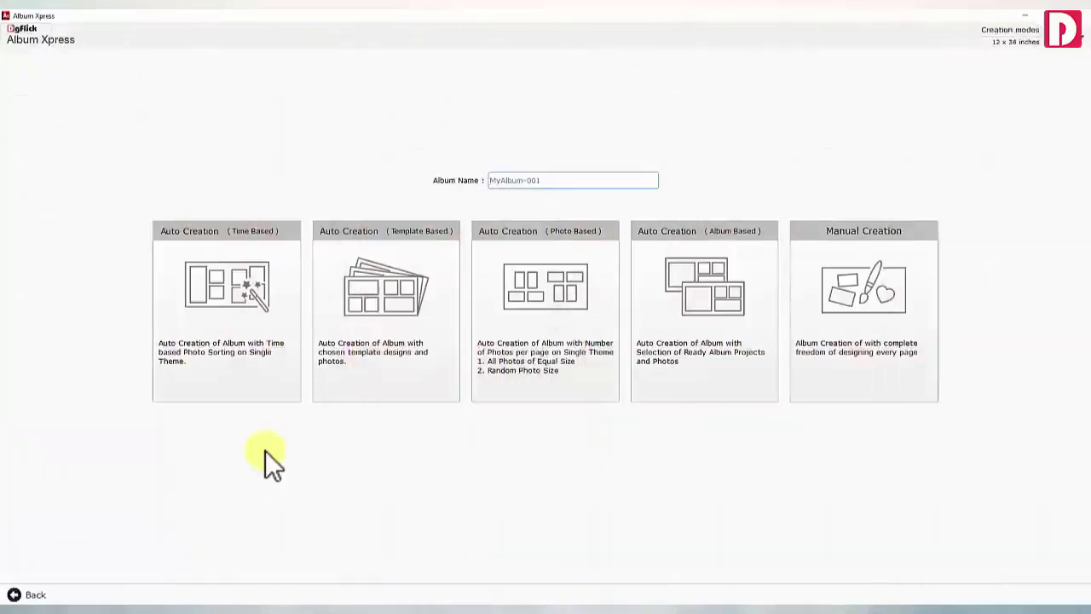
Start a time-based auto creation with theme Bx_05_01_014 and select all photos for it
{"action": "left_click", "coordinate": [265, 374]}
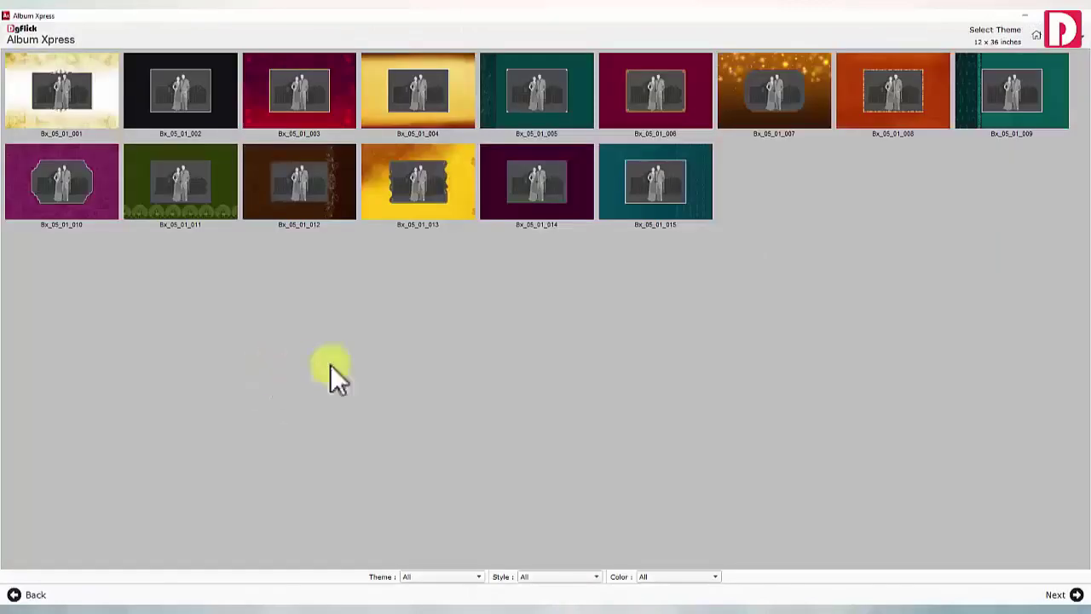
{"action": "left_click", "coordinate": [505, 207]}
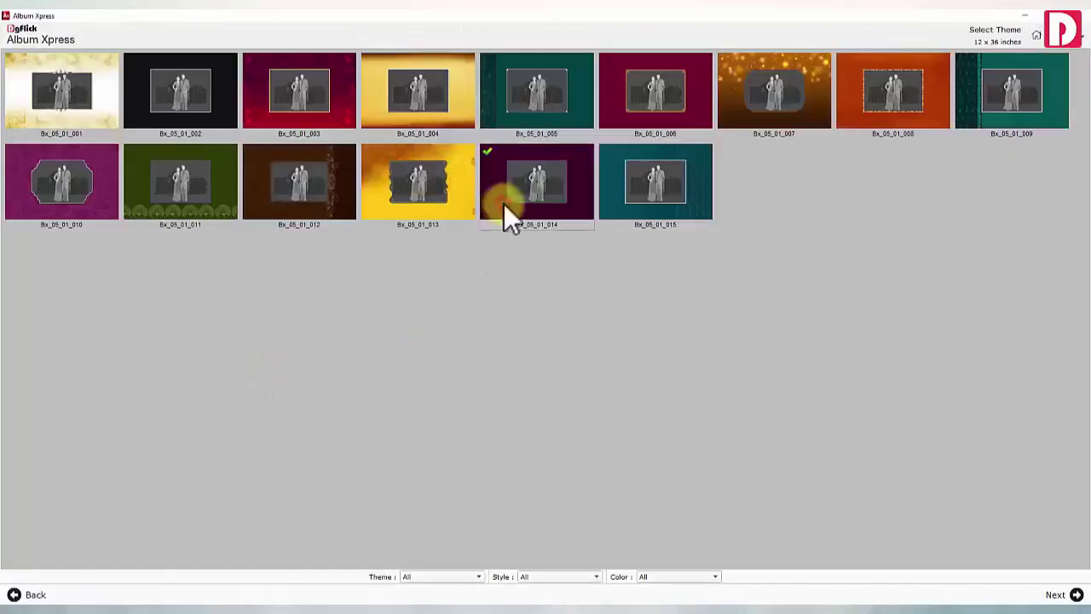
{"action": "left_click", "coordinate": [1054, 595]}
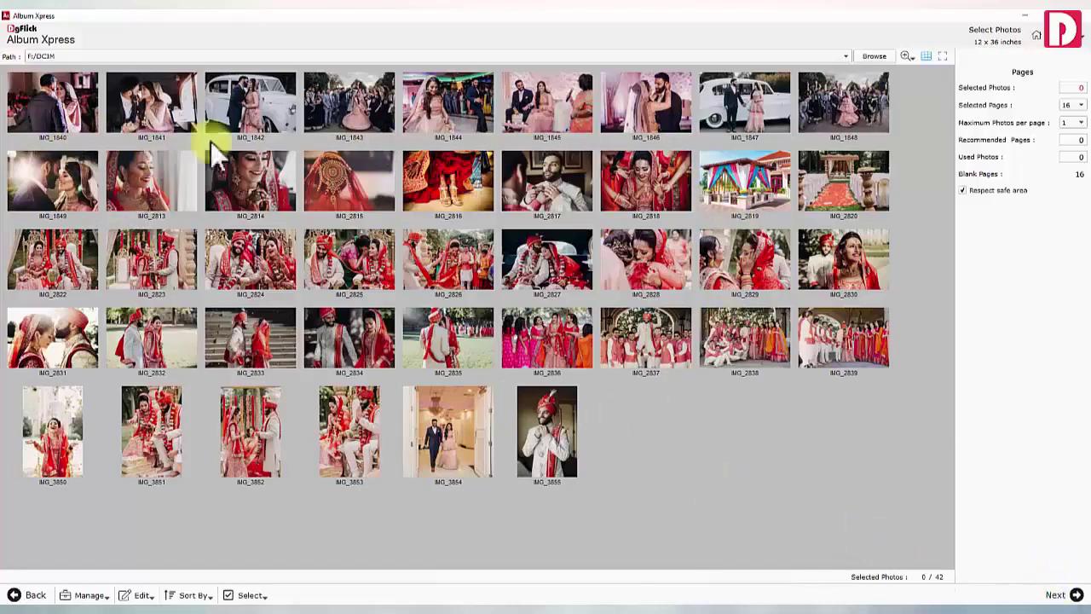
{"action": "left_click", "coordinate": [253, 594]}
{"action": "left_click", "coordinate": [266, 533]}
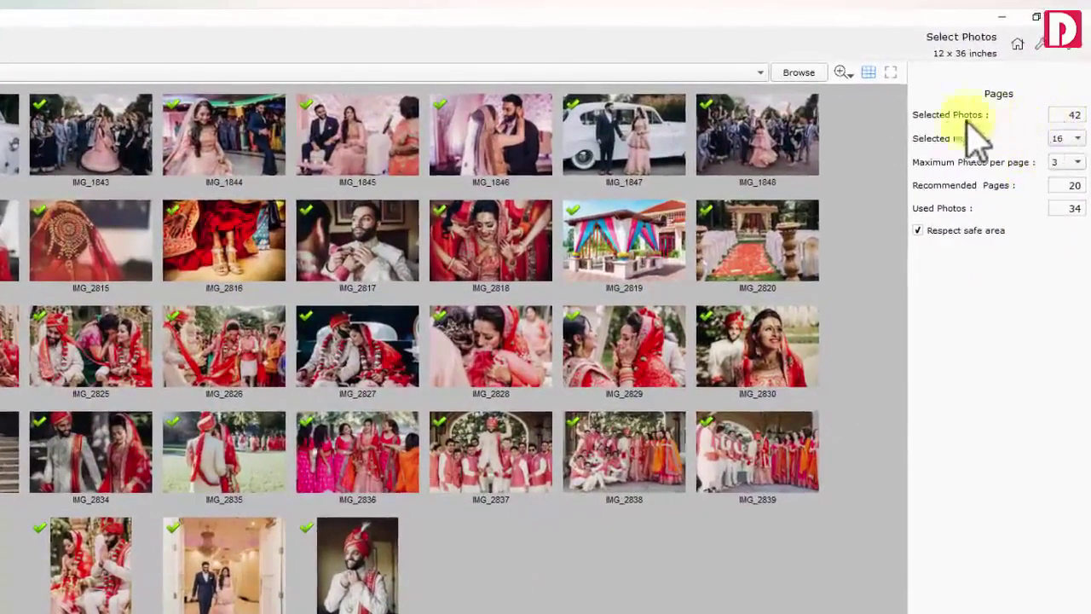
Set the album to 40 pages with a maximum of 4 photos per page, and generate it
{"action": "left_click", "coordinate": [1081, 140]}
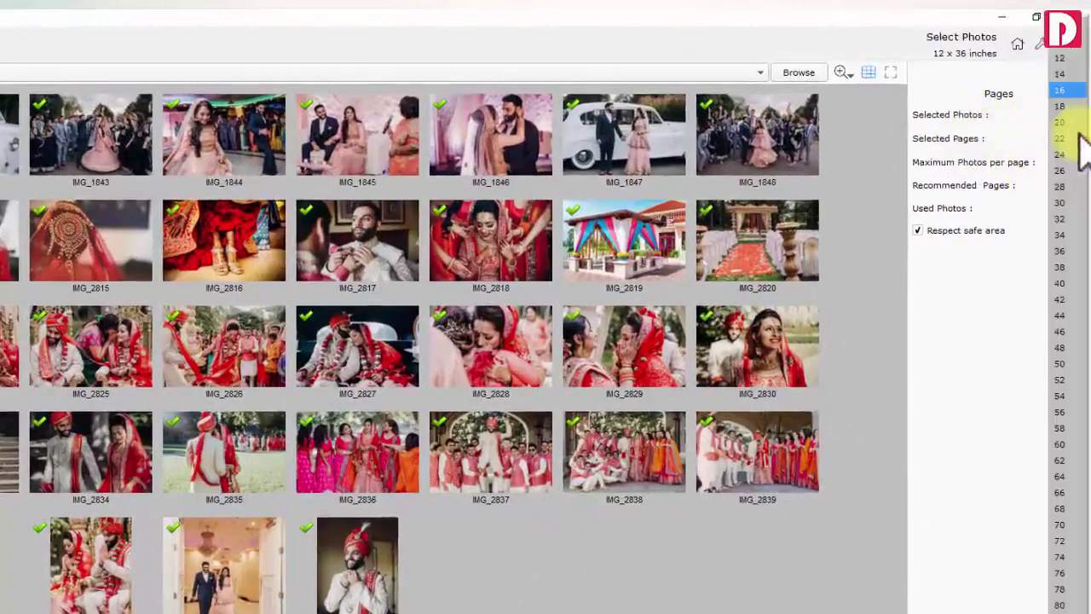
{"action": "left_click", "coordinate": [1058, 281]}
{"action": "left_click", "coordinate": [1072, 162]}
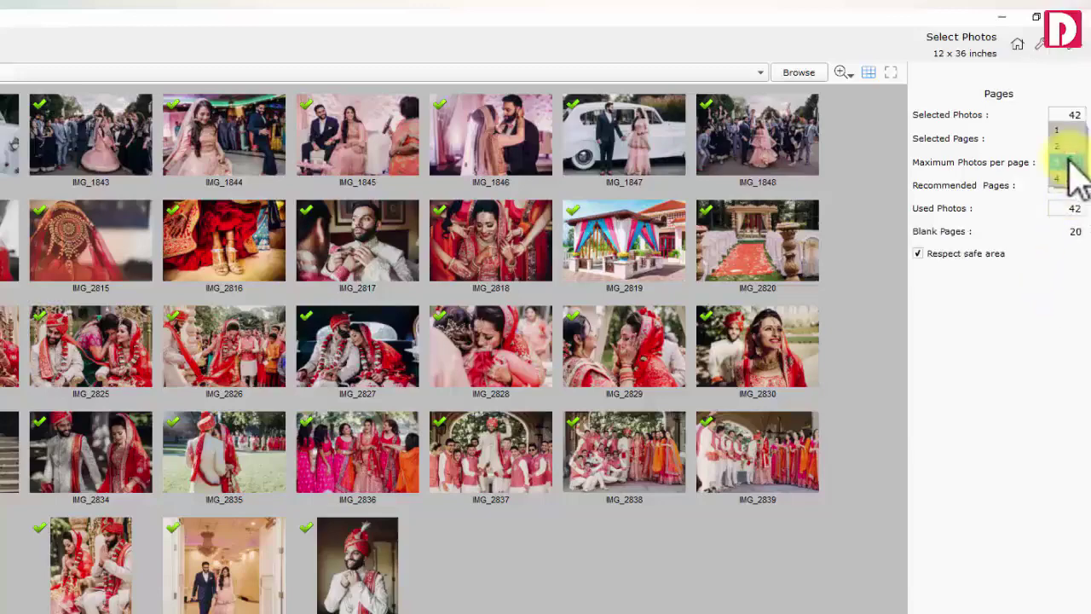
{"action": "left_click", "coordinate": [1075, 177]}
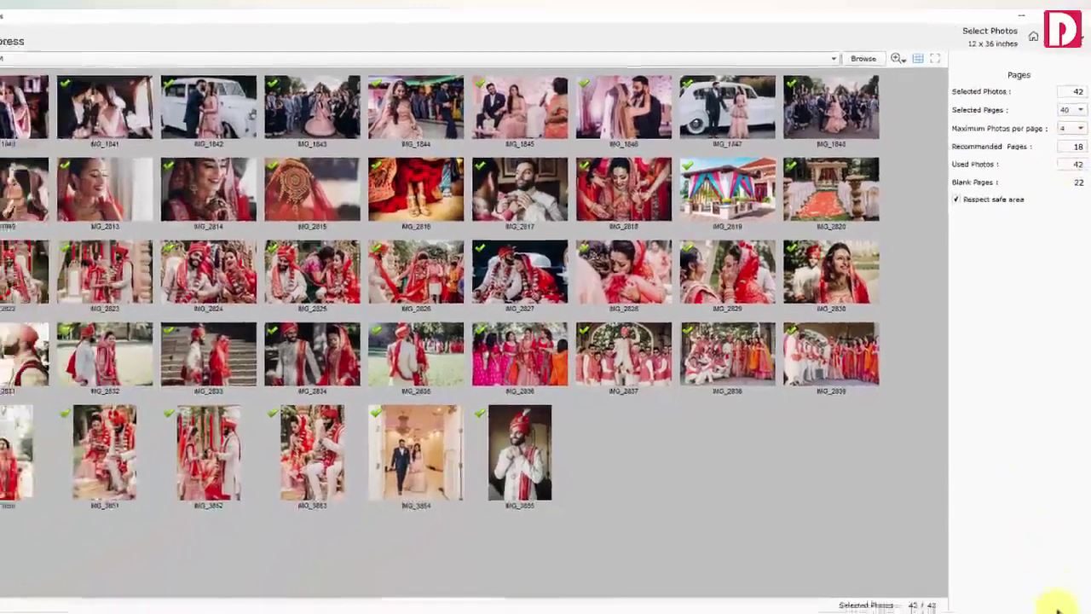
{"action": "left_click", "coordinate": [1057, 604]}
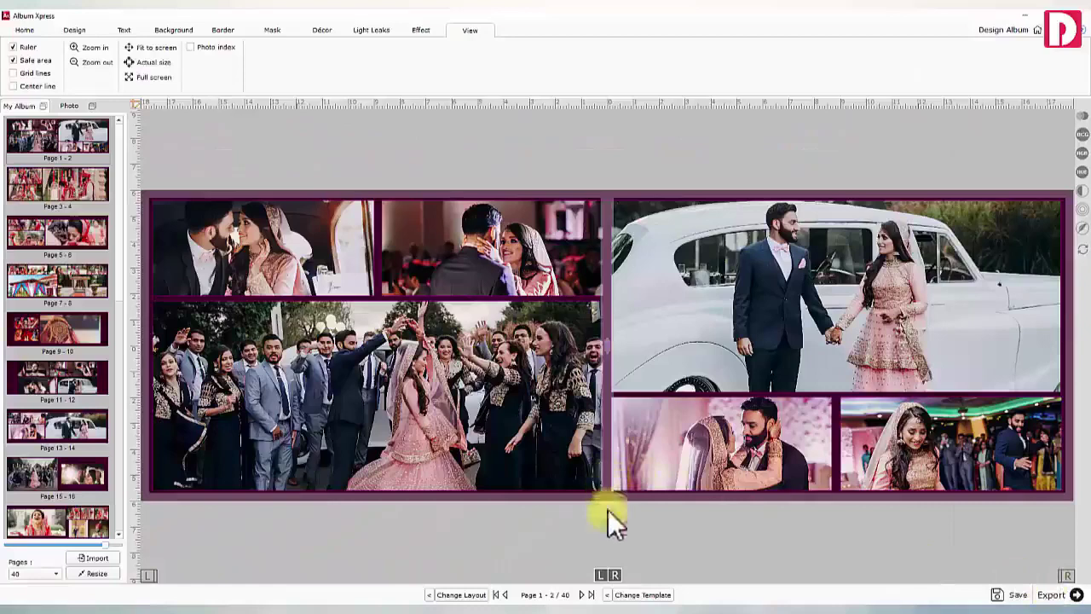
{"action": "left_click", "coordinate": [583, 594]}
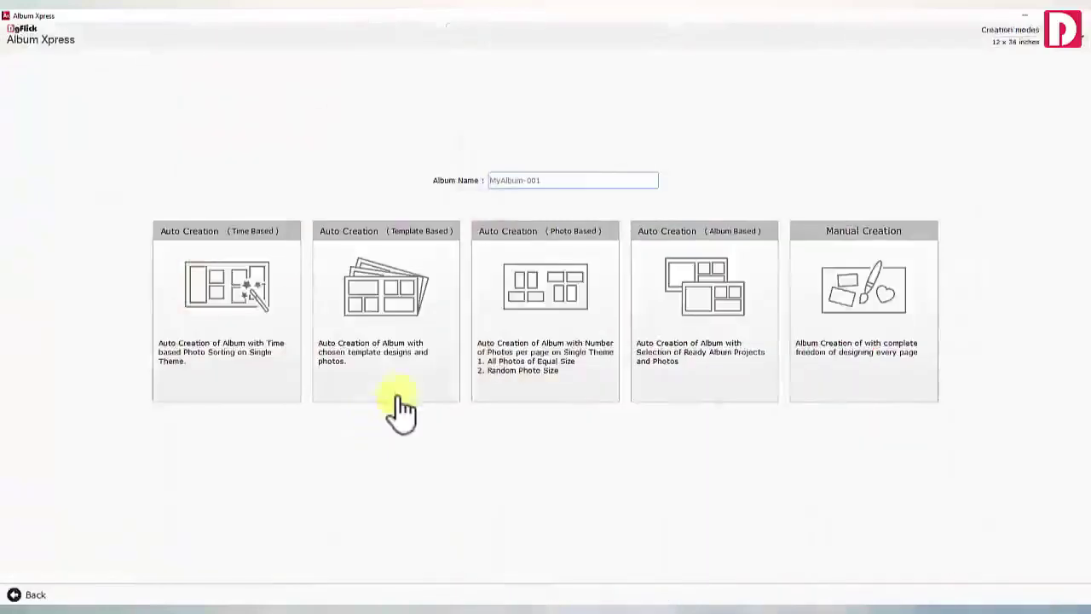
Start a template-based auto creation and assign templates WPV_12x36_0049, 0050, 0023 and 0020 in order to the spreads from page 1 to 8
{"action": "left_click", "coordinate": [401, 370]}
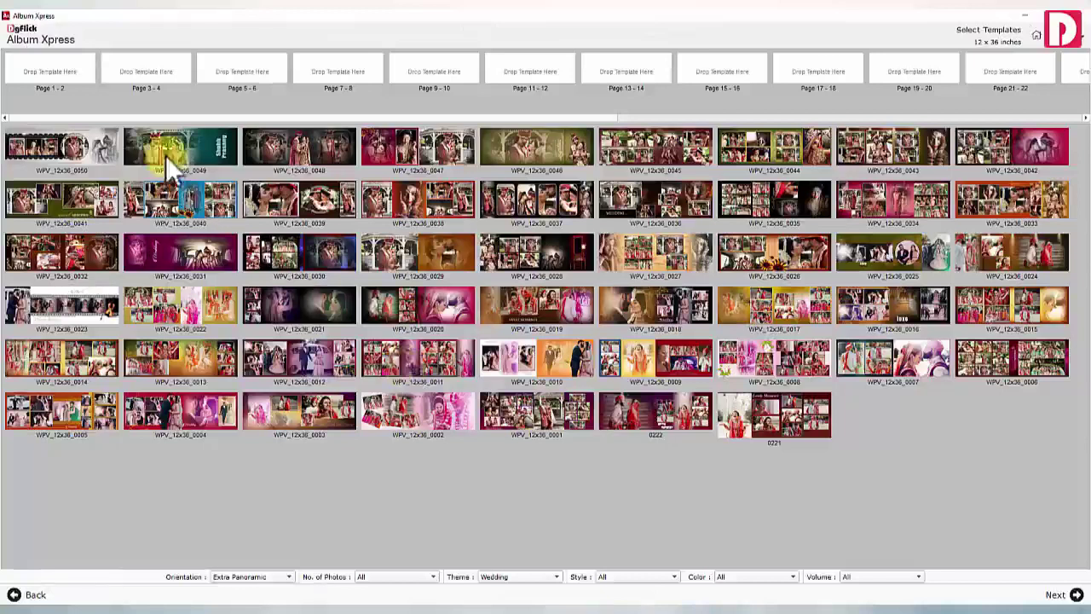
{"action": "left_click_drag", "start_coordinate": [166, 155], "coordinate": [79, 75]}
{"action": "left_click_drag", "start_coordinate": [71, 142], "coordinate": [138, 75]}
{"action": "left_click_drag", "start_coordinate": [94, 285], "coordinate": [230, 70]}
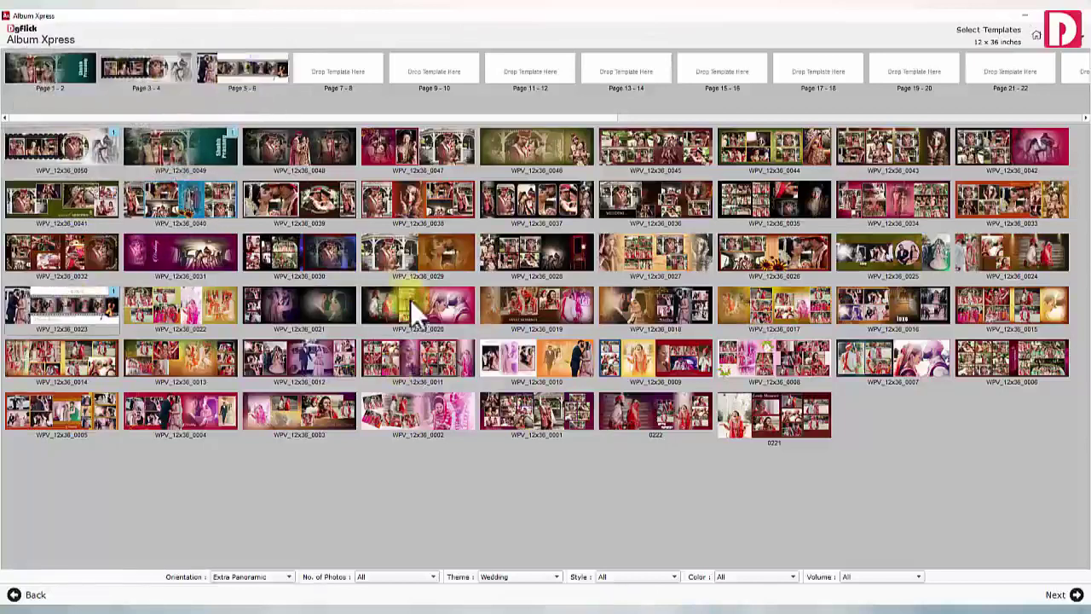
{"action": "left_click_drag", "start_coordinate": [410, 299], "coordinate": [335, 88]}
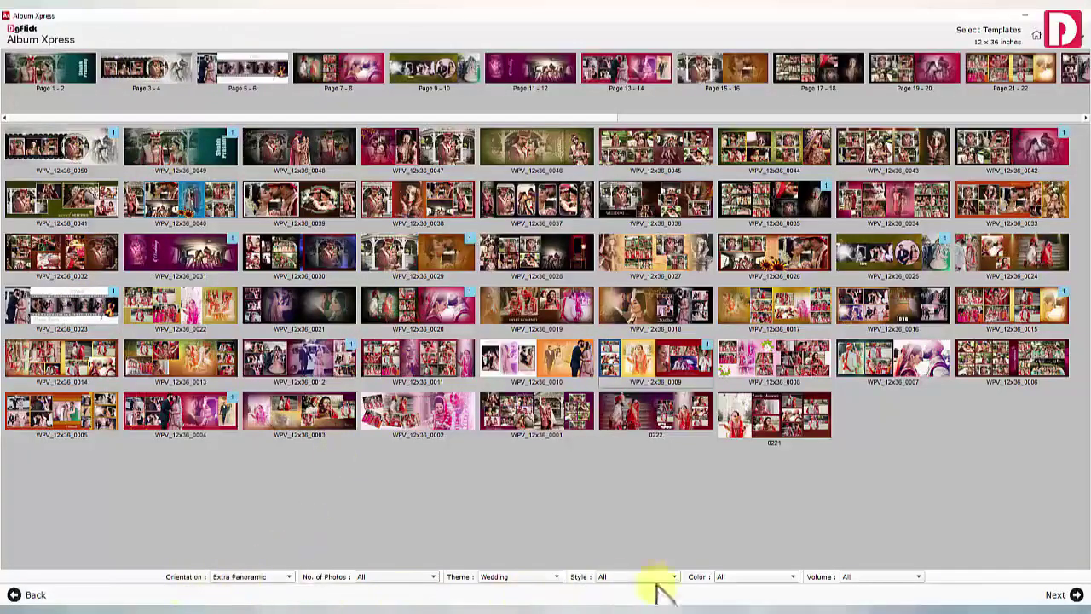
Filter the templates by Extra Panoramic orientation and proceed to photo selection
{"action": "left_click", "coordinate": [255, 579]}
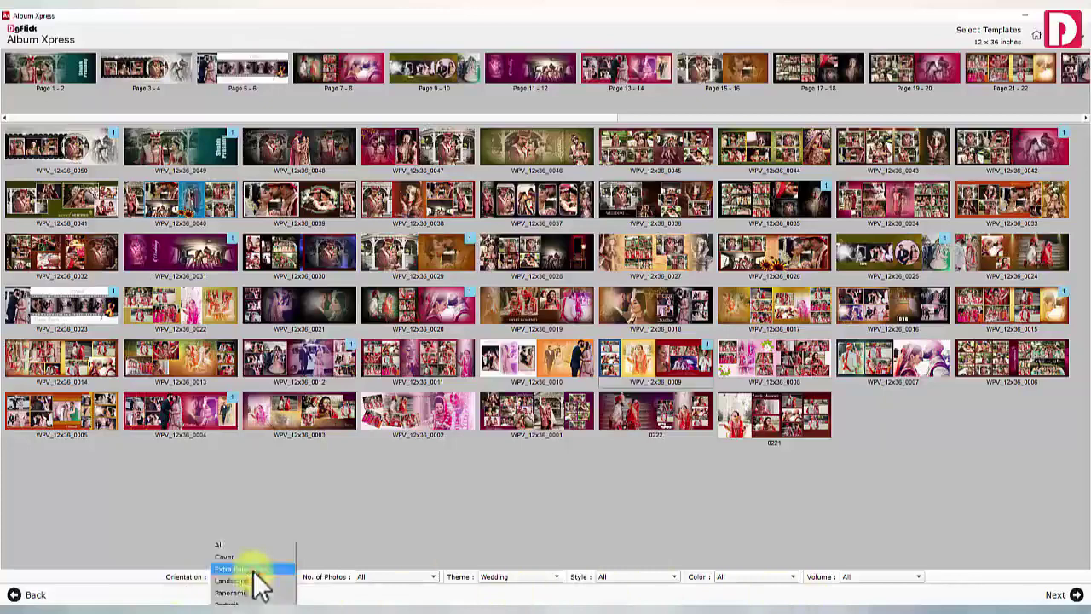
{"action": "left_click", "coordinate": [251, 568]}
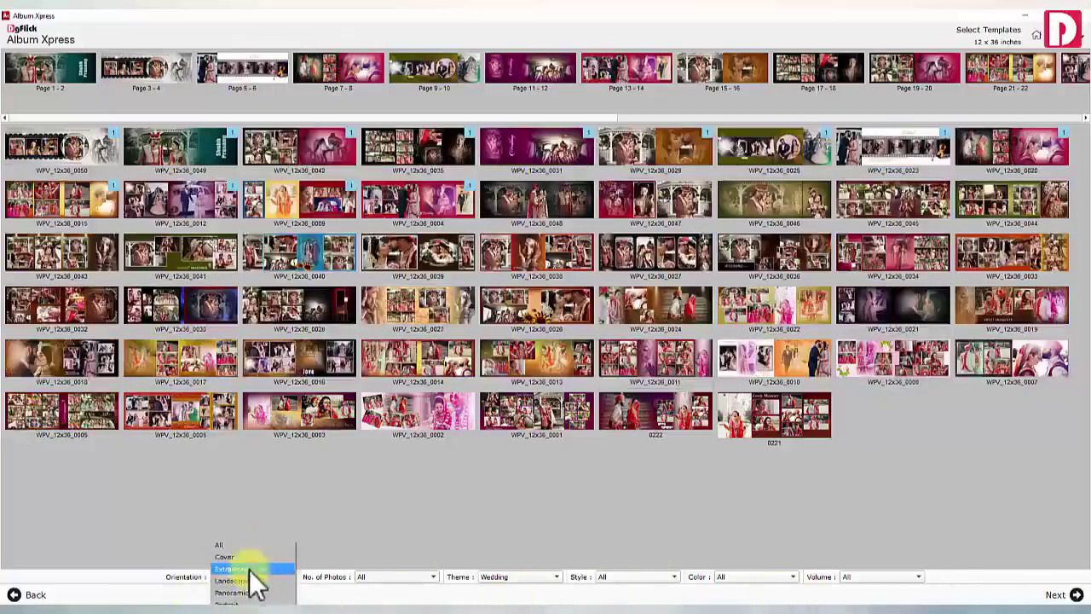
{"action": "left_click", "coordinate": [1056, 594]}
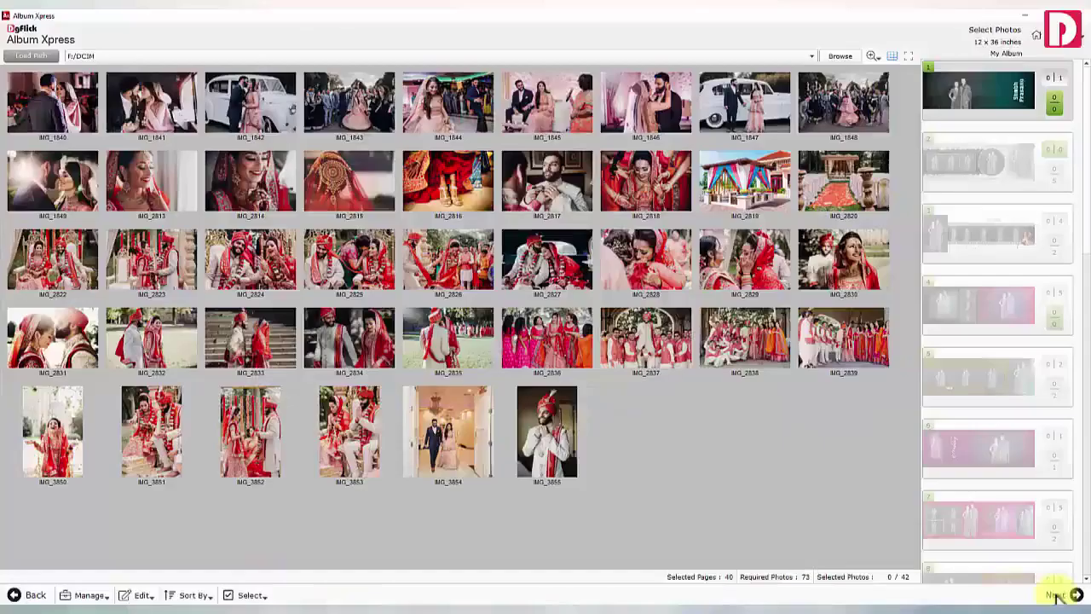
Select all photos for the template-based album, generate it and go to its next spread
{"action": "left_click", "coordinate": [248, 595]}
{"action": "left_click", "coordinate": [281, 549]}
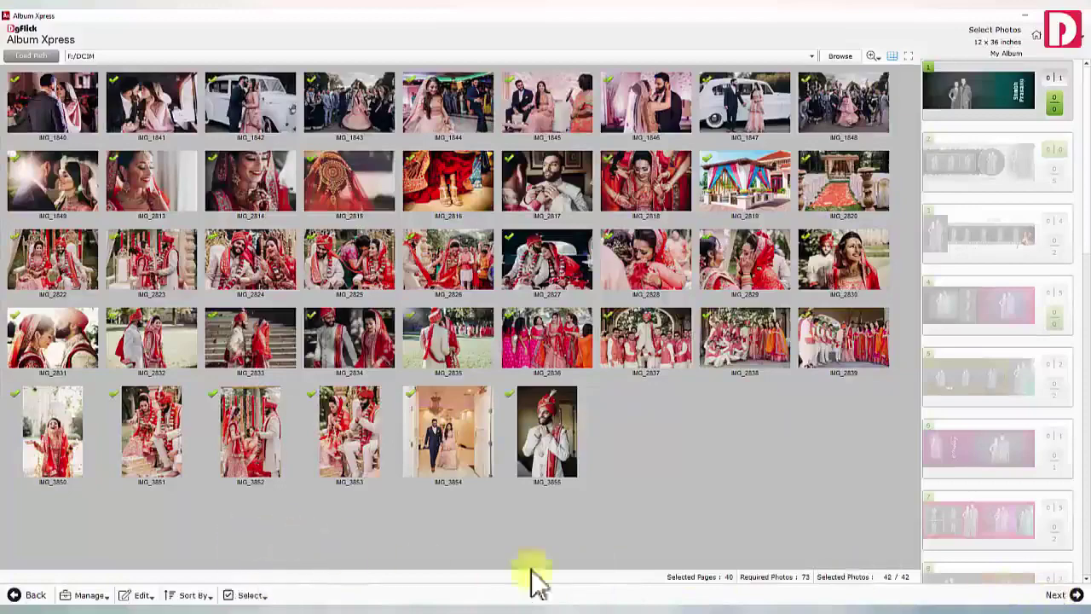
{"action": "left_click", "coordinate": [1055, 594]}
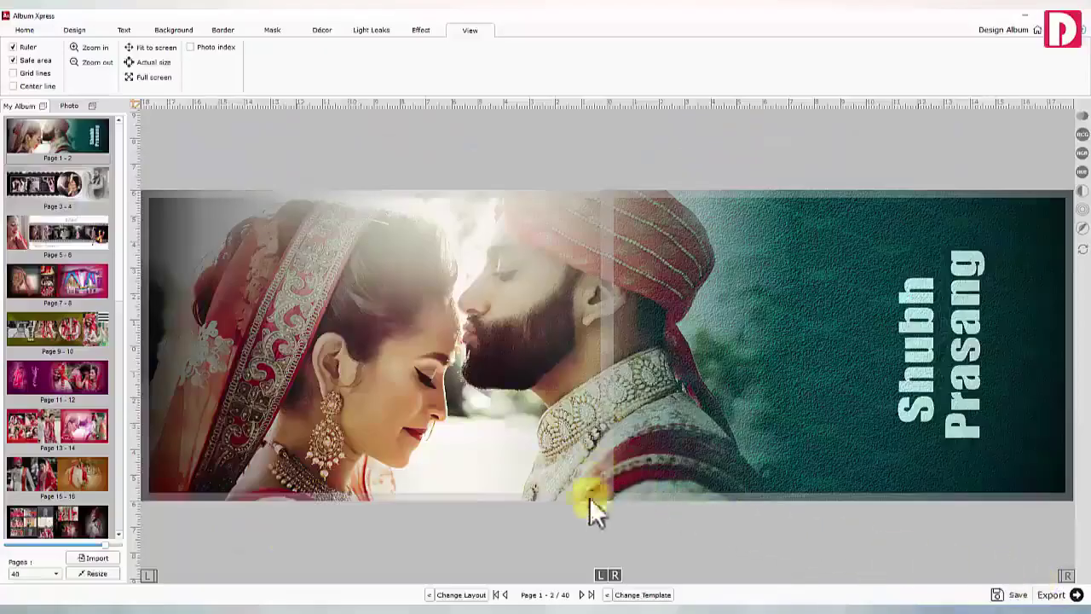
{"action": "left_click", "coordinate": [582, 594]}
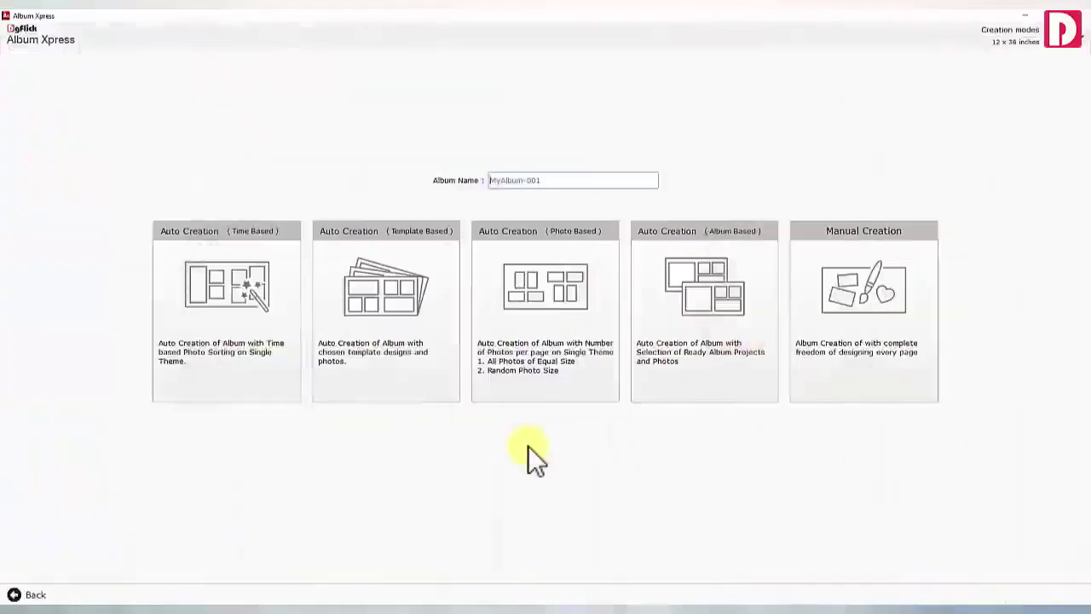
Start a photo-based auto creation with the Random size photo option
{"action": "left_click", "coordinate": [544, 339]}
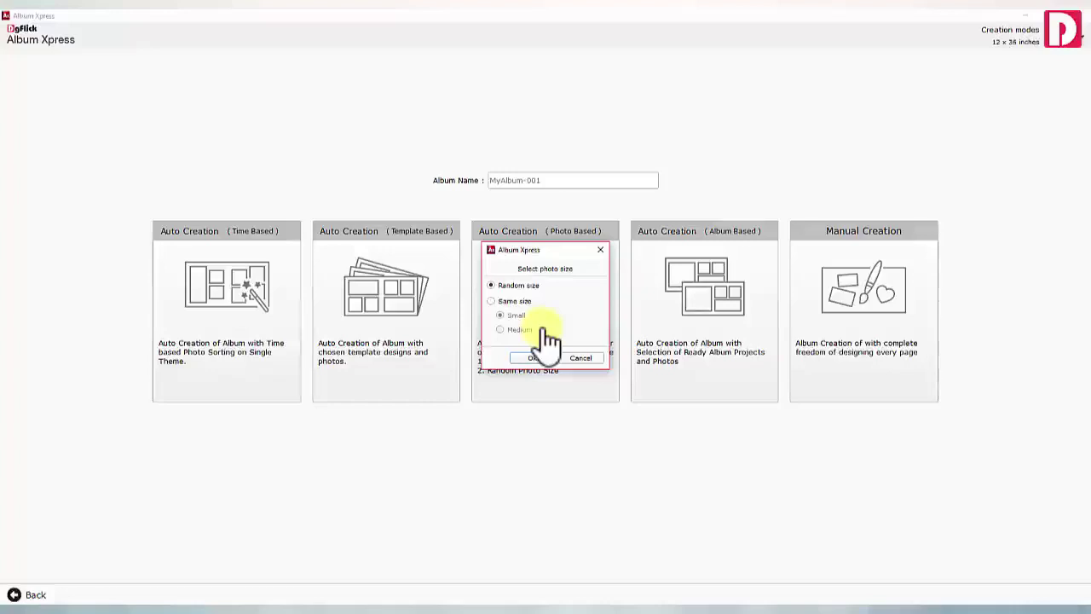
{"action": "left_click", "coordinate": [490, 299]}
{"action": "left_click", "coordinate": [502, 285]}
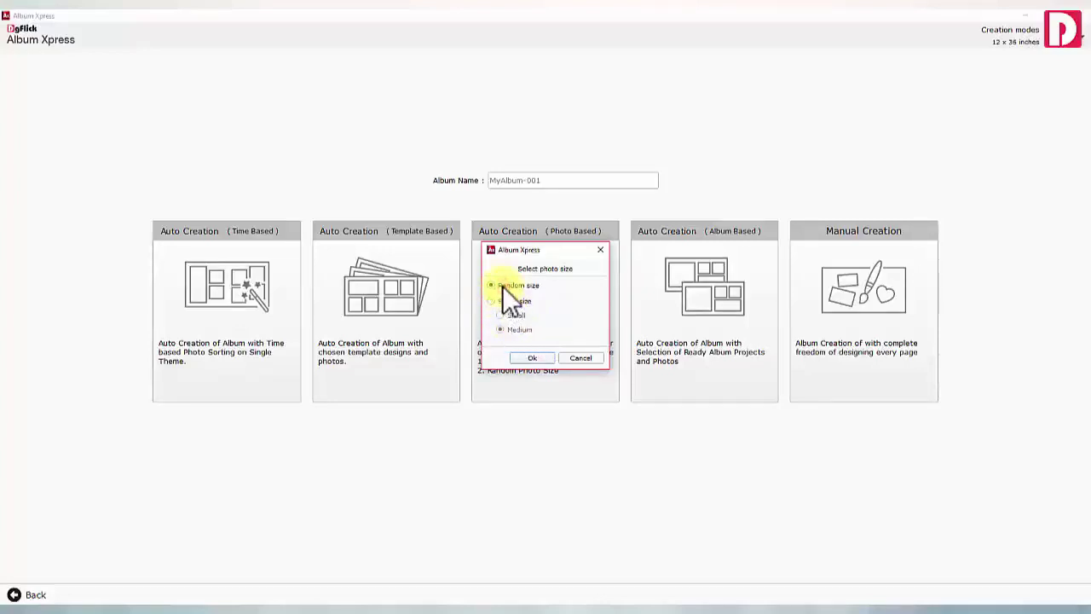
{"action": "left_click", "coordinate": [534, 358]}
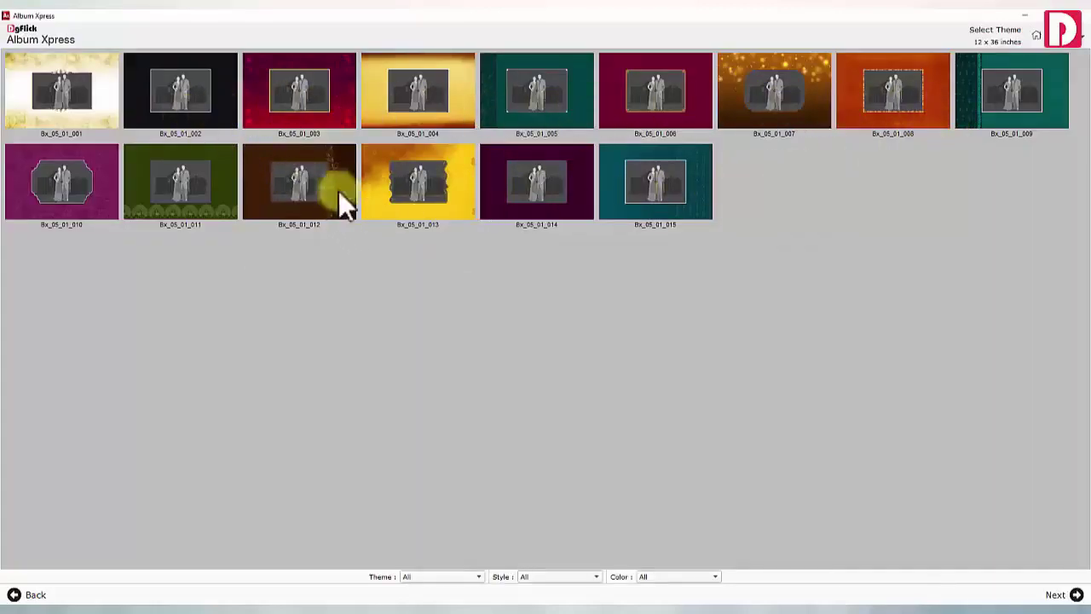
Choose theme Bx_05_01_005 for the photo-based album and select all photos
{"action": "left_click", "coordinate": [537, 111]}
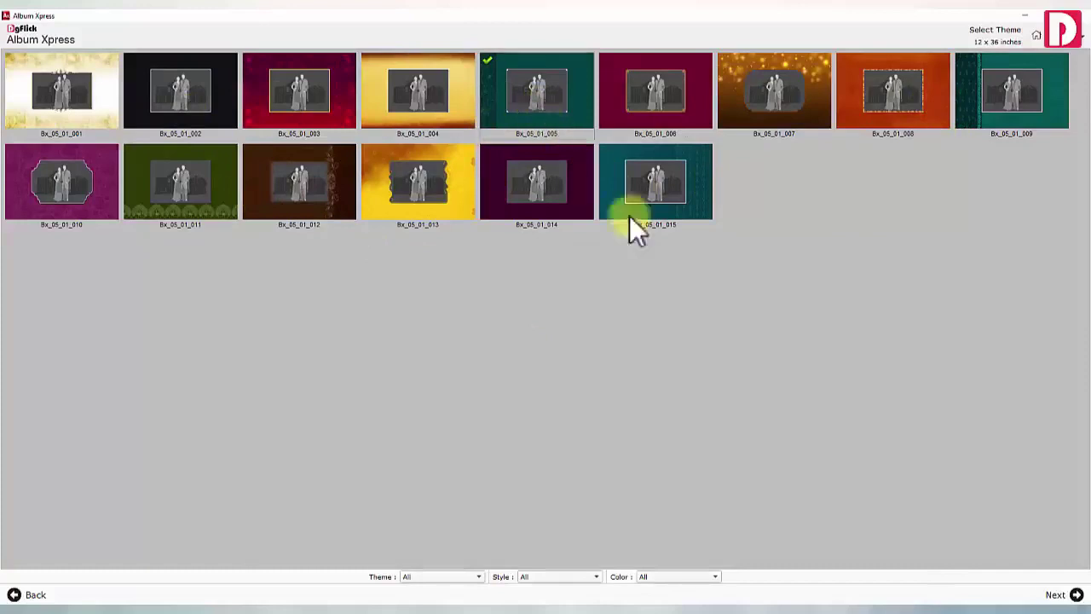
{"action": "left_click", "coordinate": [1057, 594]}
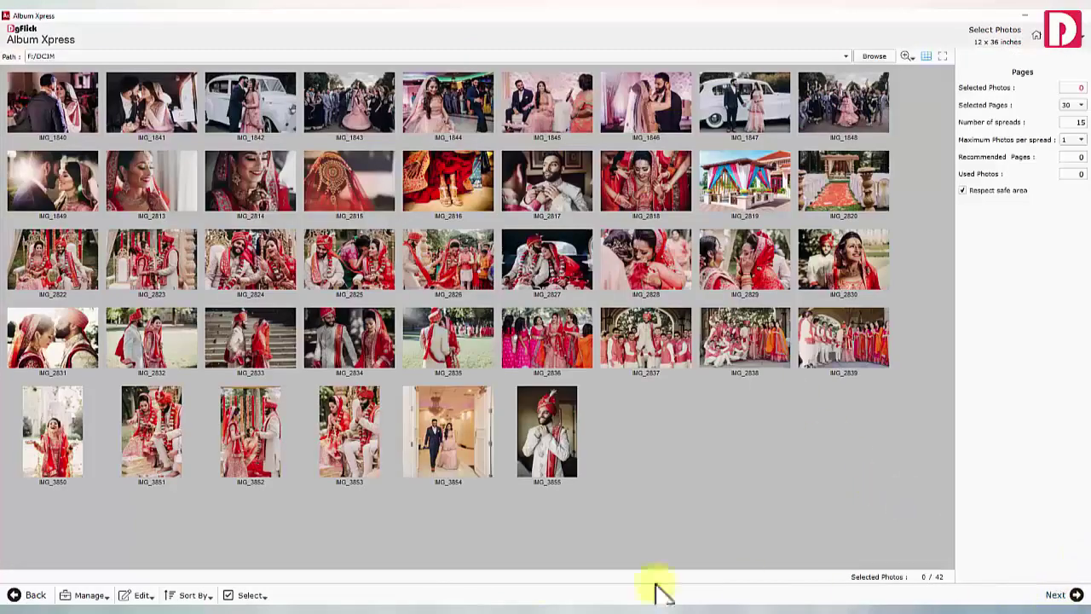
{"action": "left_click", "coordinate": [249, 595]}
{"action": "left_click", "coordinate": [256, 532]}
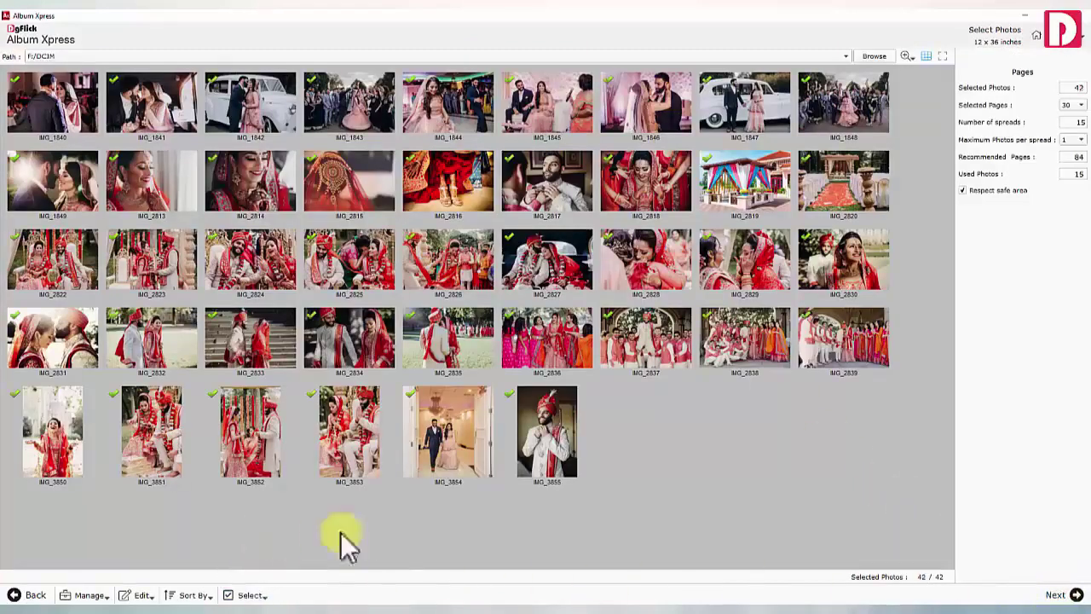
Set the maximum photos per spread to 5, generate the photo-based album and go to its next spread
{"action": "left_click", "coordinate": [1073, 140]}
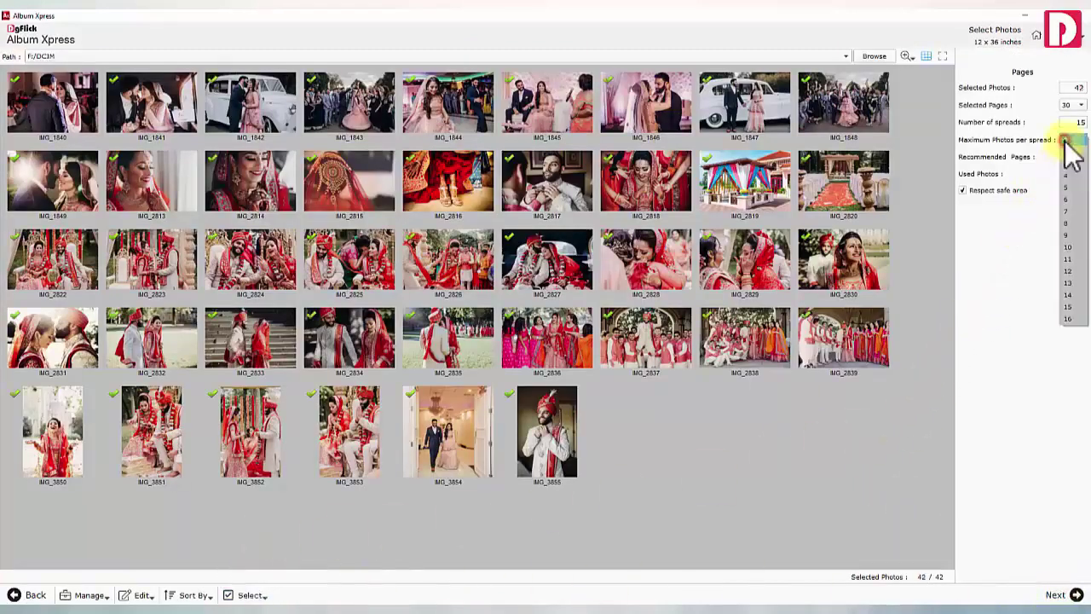
{"action": "left_click", "coordinate": [1071, 188]}
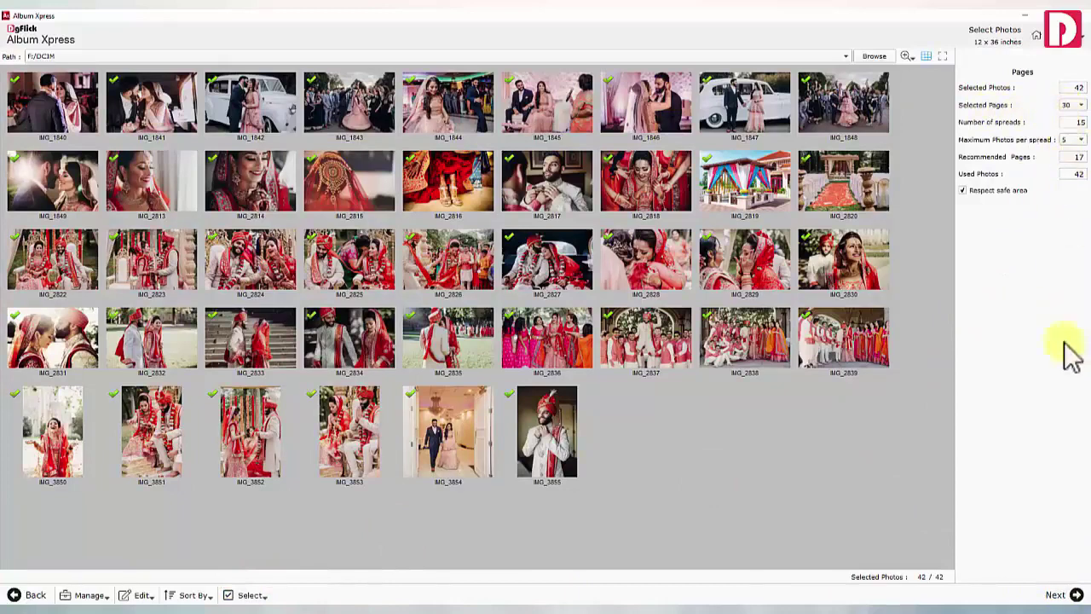
{"action": "left_click", "coordinate": [1057, 594]}
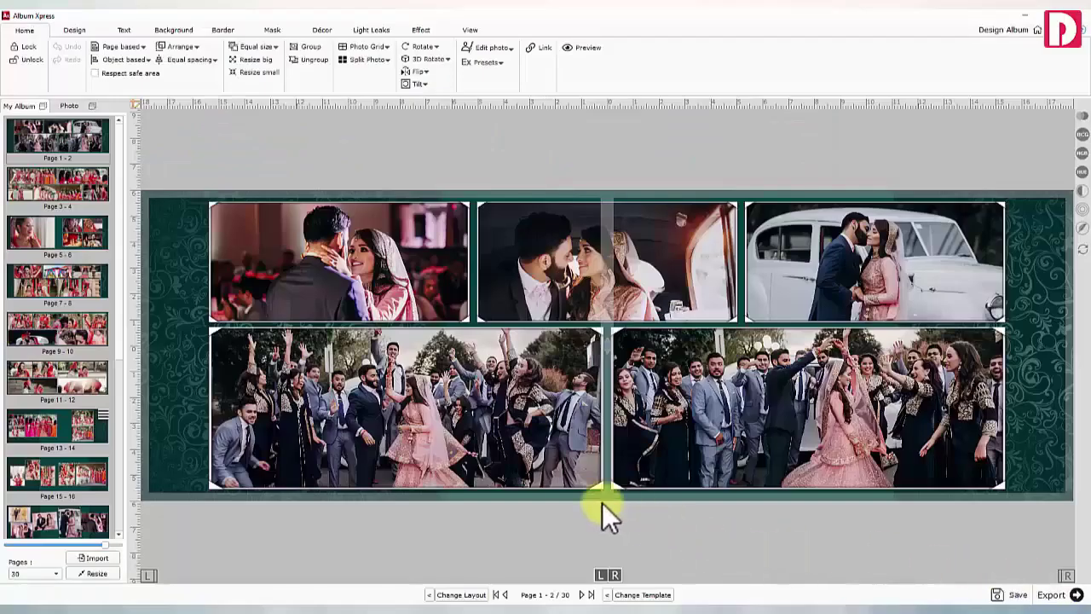
{"action": "left_click", "coordinate": [583, 594]}
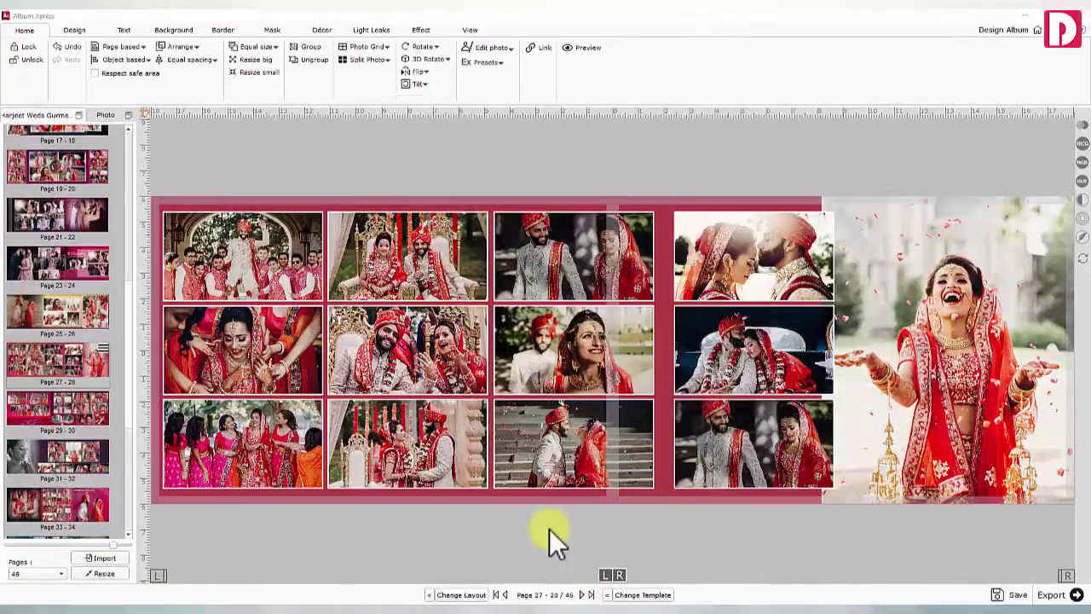
Cycle through alternative layouts for the pages 27–28 spread and return to the preceding layout
{"action": "left_click", "coordinate": [452, 594]}
{"action": "left_click", "coordinate": [452, 594]}
{"action": "left_click", "coordinate": [452, 594]}
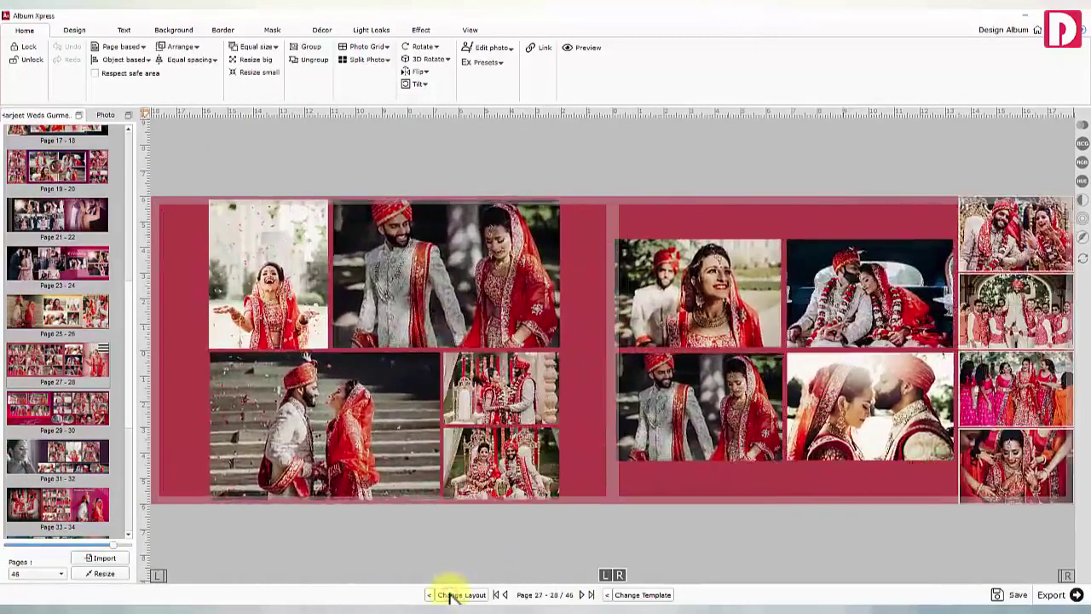
{"action": "left_click", "coordinate": [452, 595]}
{"action": "left_click", "coordinate": [451, 594]}
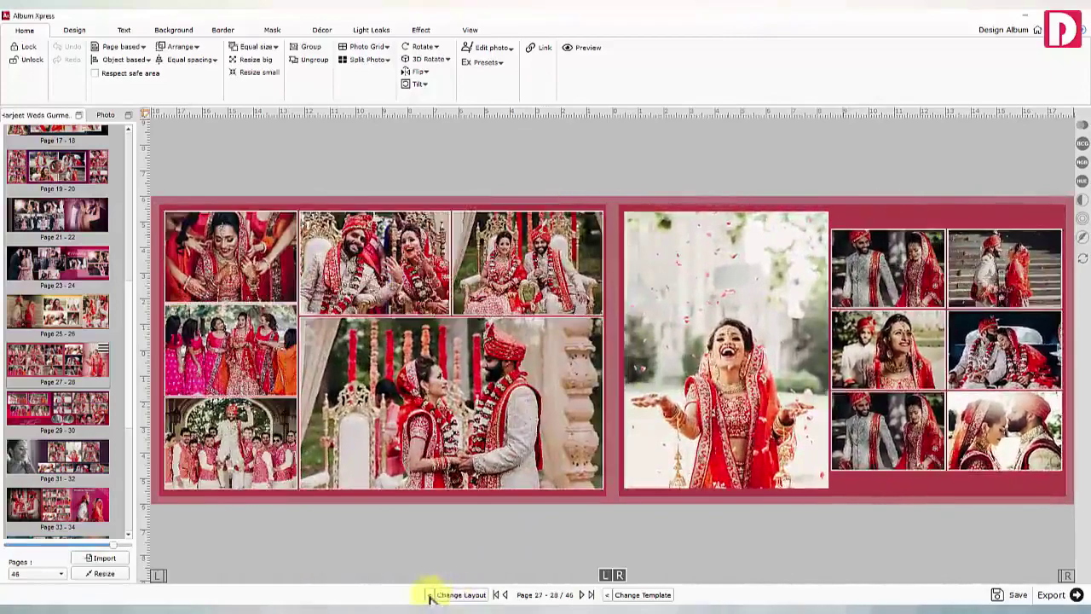
{"action": "left_click", "coordinate": [429, 594]}
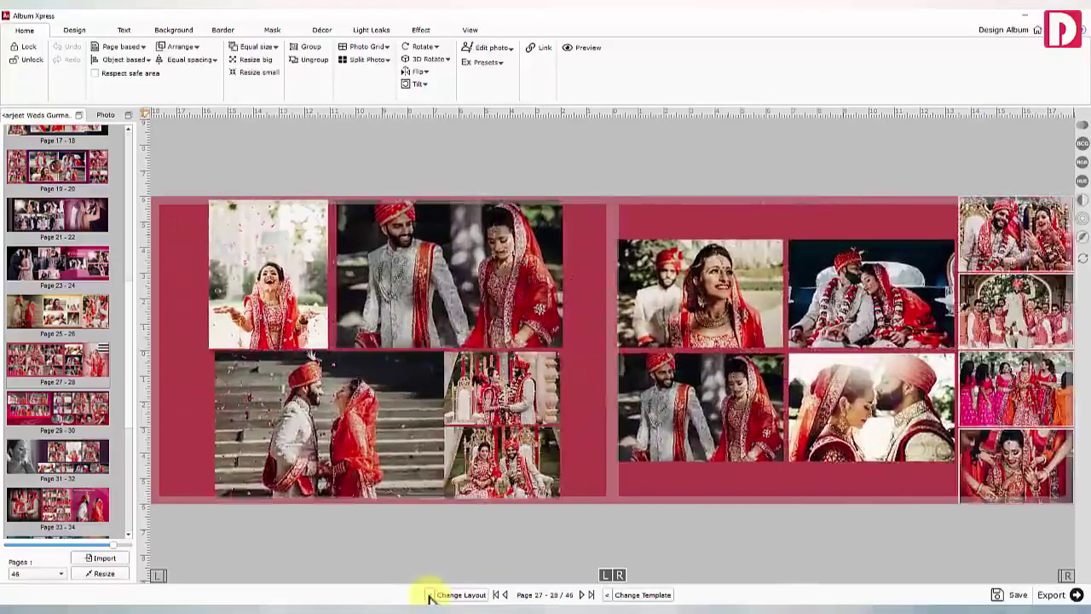
Flip the pages 27–28 layout horizontally and vertically
{"action": "right_click", "coordinate": [575, 342]}
{"action": "left_click", "coordinate": [724, 494]}
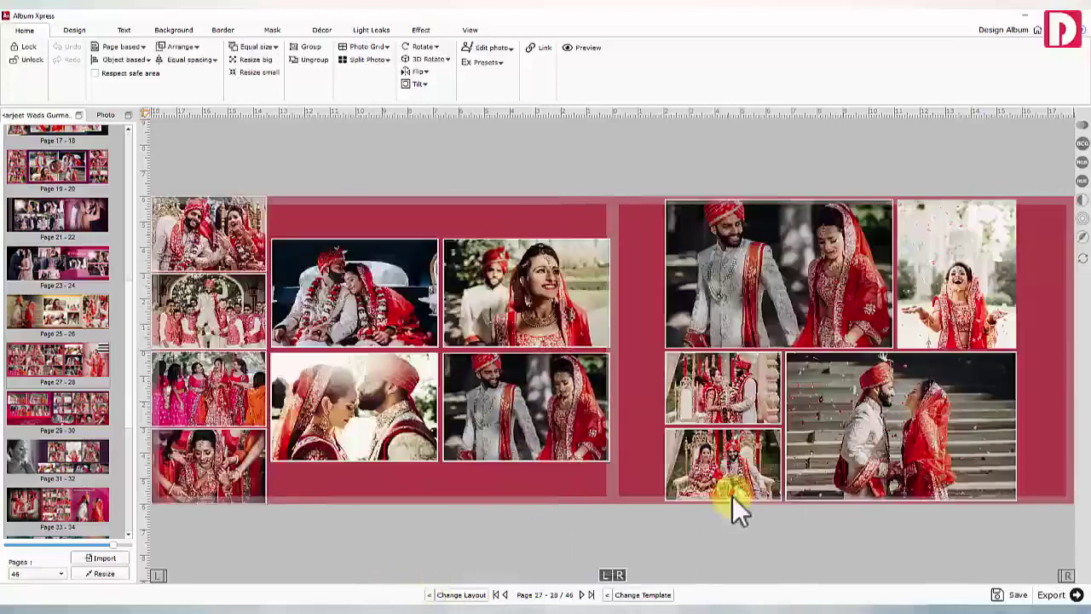
{"action": "right_click", "coordinate": [639, 362]}
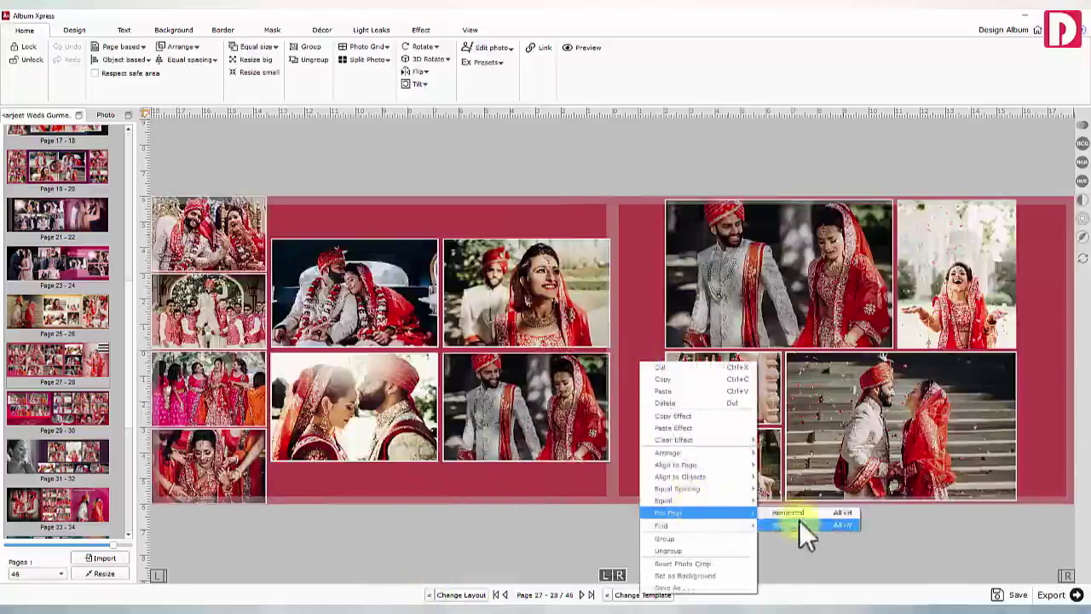
{"action": "left_click", "coordinate": [798, 521]}
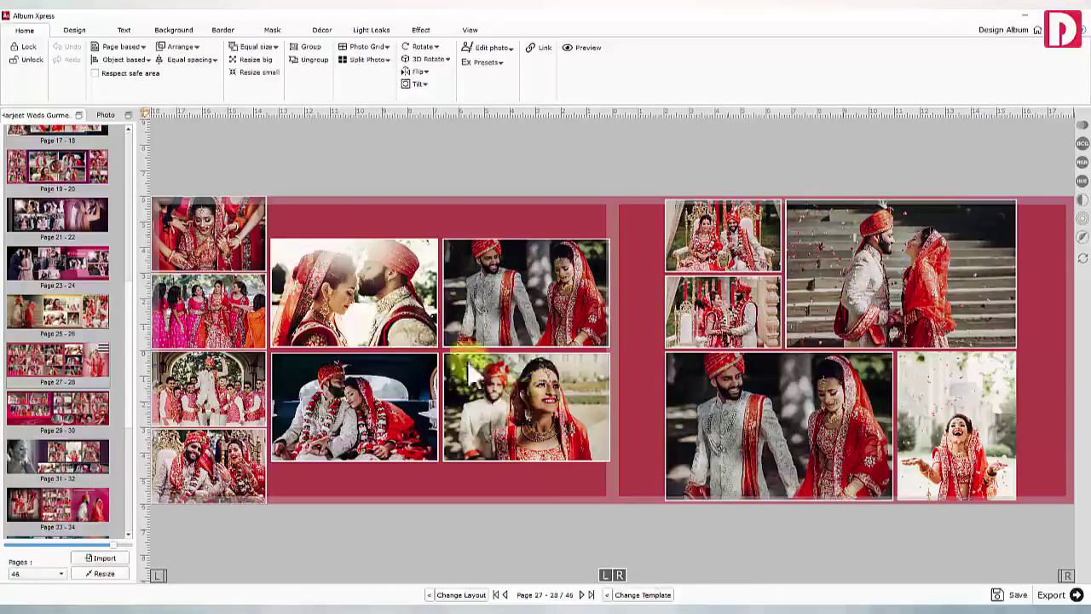
Change only the layout of the six leftmost photos on pages 27–28 to an even grid of two columns and three rows
{"action": "left_click_drag", "start_coordinate": [209, 181], "coordinate": [406, 503]}
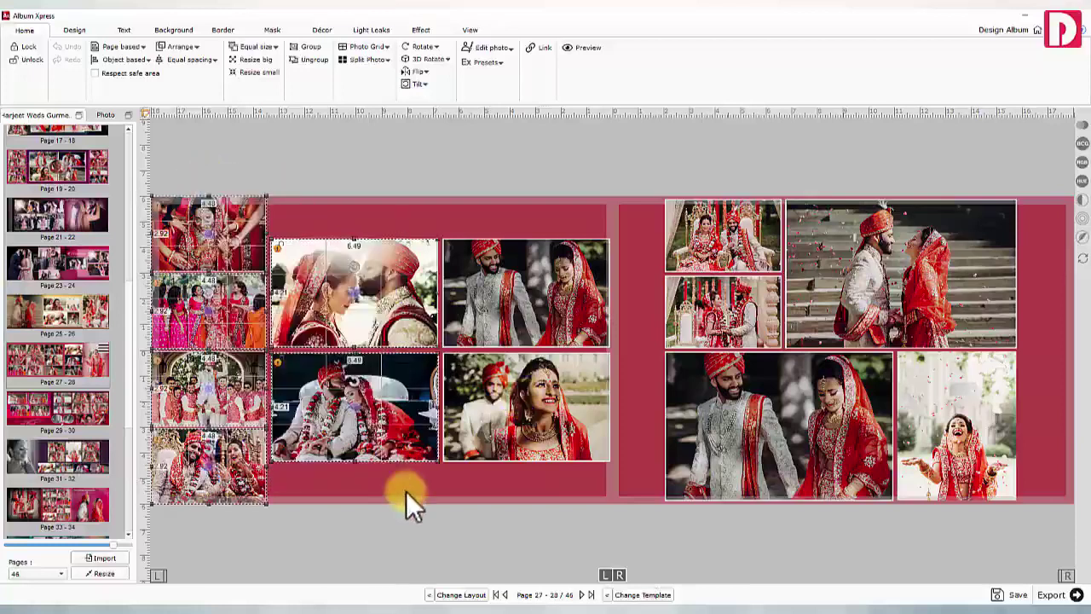
{"action": "left_click", "coordinate": [473, 595]}
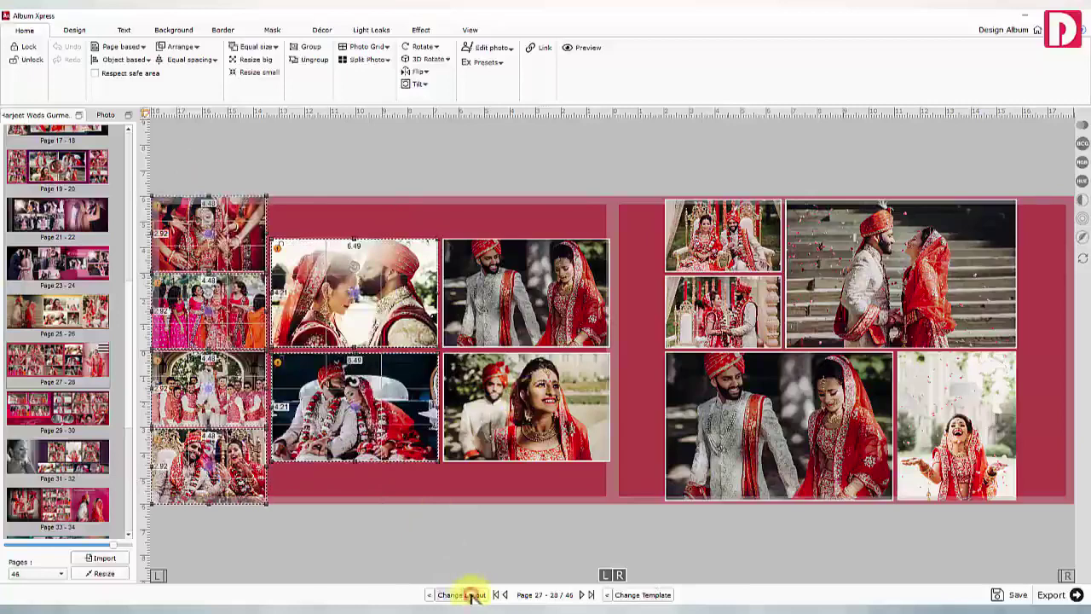
{"action": "left_click", "coordinate": [473, 595]}
{"action": "left_click", "coordinate": [473, 594]}
{"action": "left_click", "coordinate": [473, 595]}
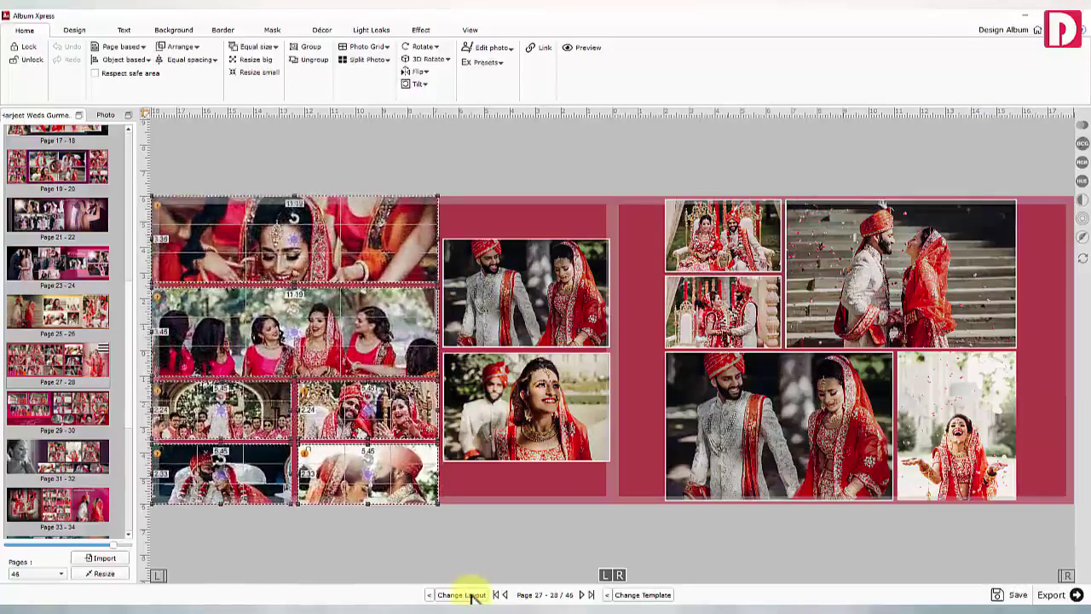
{"action": "left_click", "coordinate": [473, 595]}
{"action": "left_click", "coordinate": [473, 595]}
{"action": "left_click", "coordinate": [473, 595]}
{"action": "left_click", "coordinate": [473, 595]}
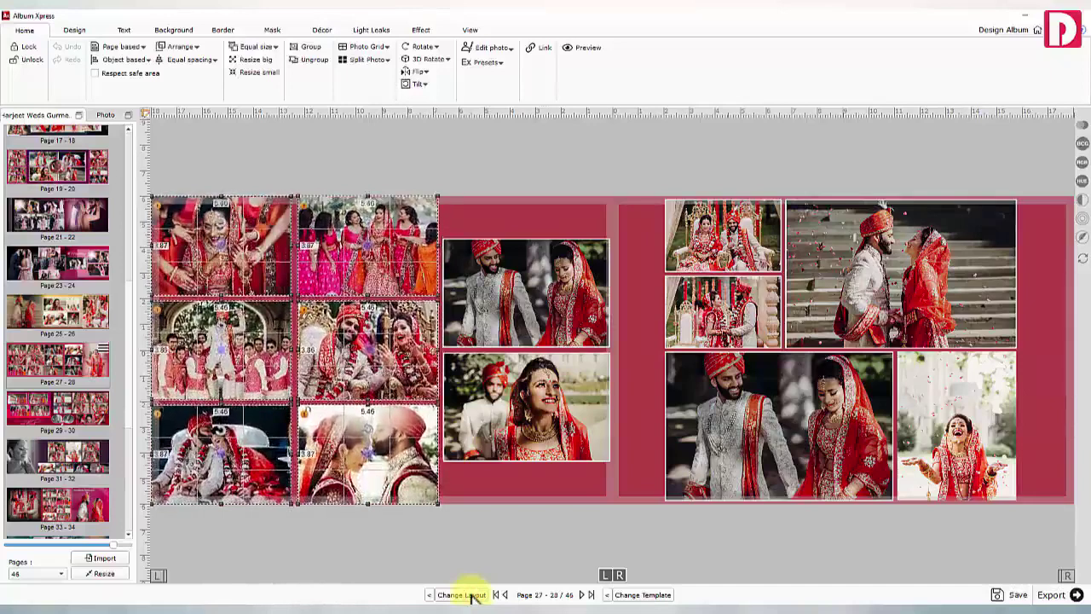
{"action": "left_click", "coordinate": [472, 546]}
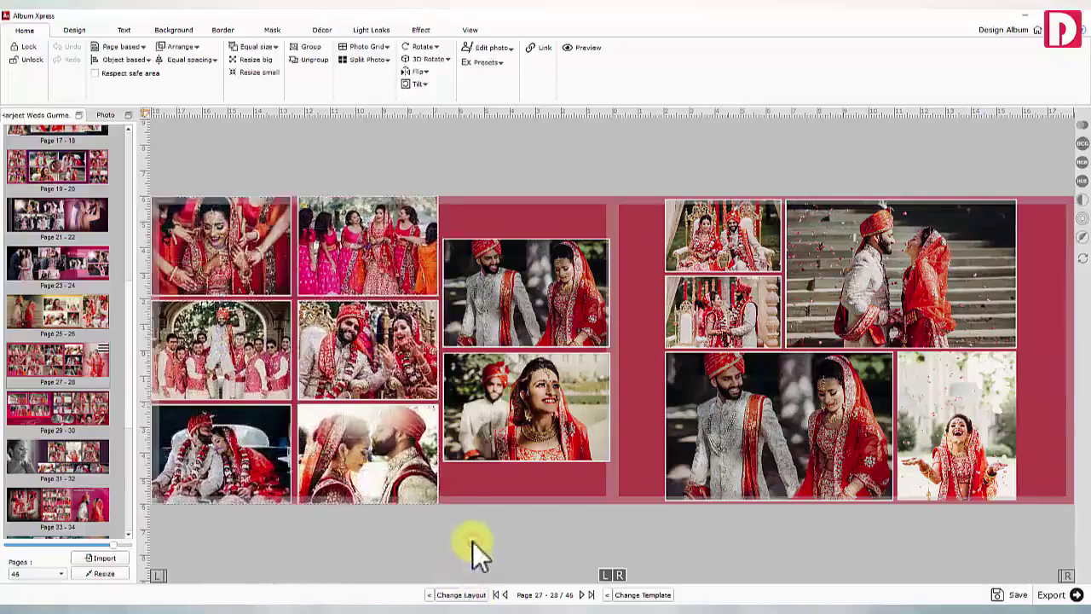
Display the layout library, and filter the templates for pages 11–12 by Extra Panoramic orientation
{"action": "left_click", "coordinate": [89, 30]}
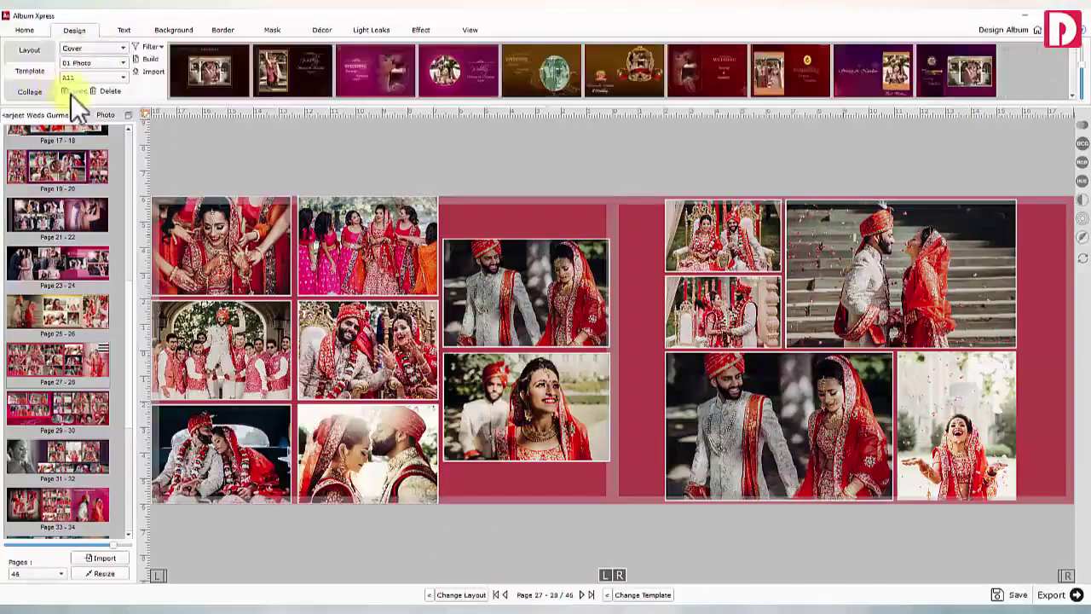
{"action": "left_click", "coordinate": [30, 47]}
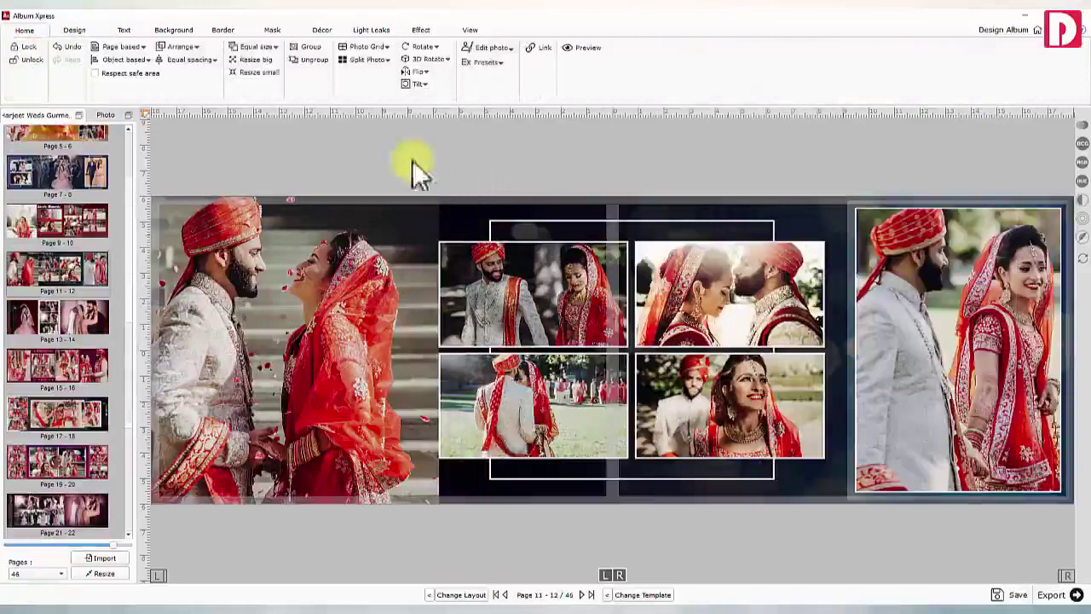
{"action": "left_click", "coordinate": [66, 29]}
{"action": "left_click", "coordinate": [85, 48]}
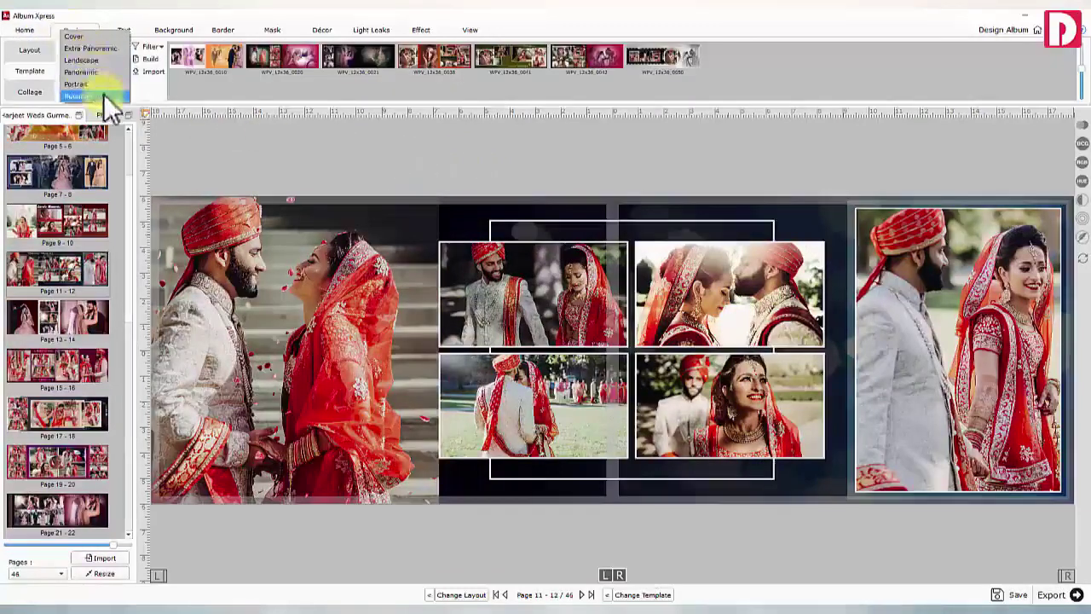
{"action": "left_click", "coordinate": [106, 49]}
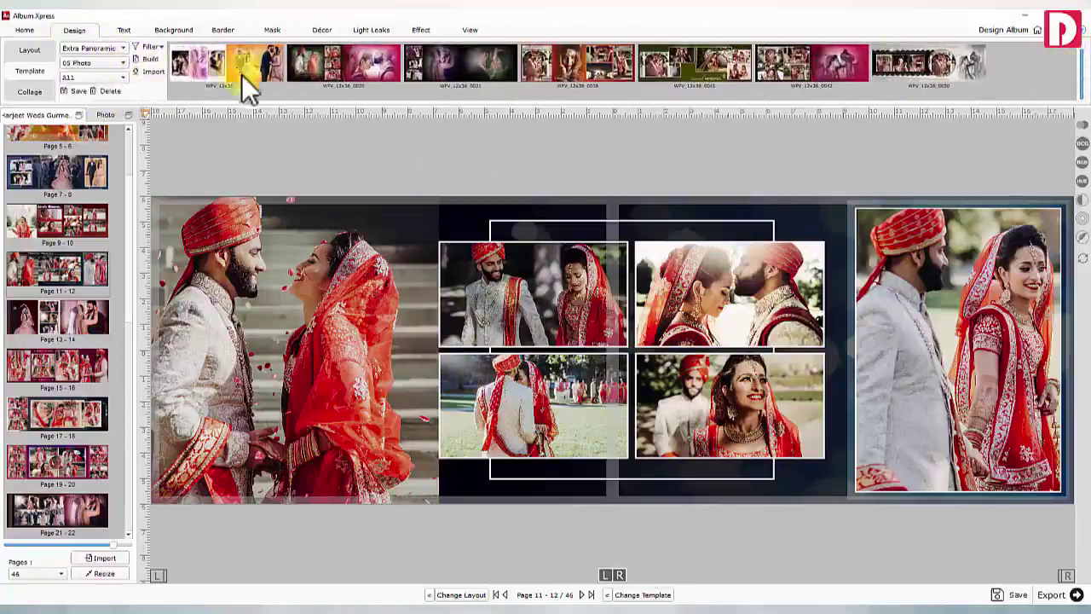
Add the photo of the bride among falling petals to pages 11–12 and switch templates until the brown Wedding memories design is applied
{"action": "left_click", "coordinate": [641, 595]}
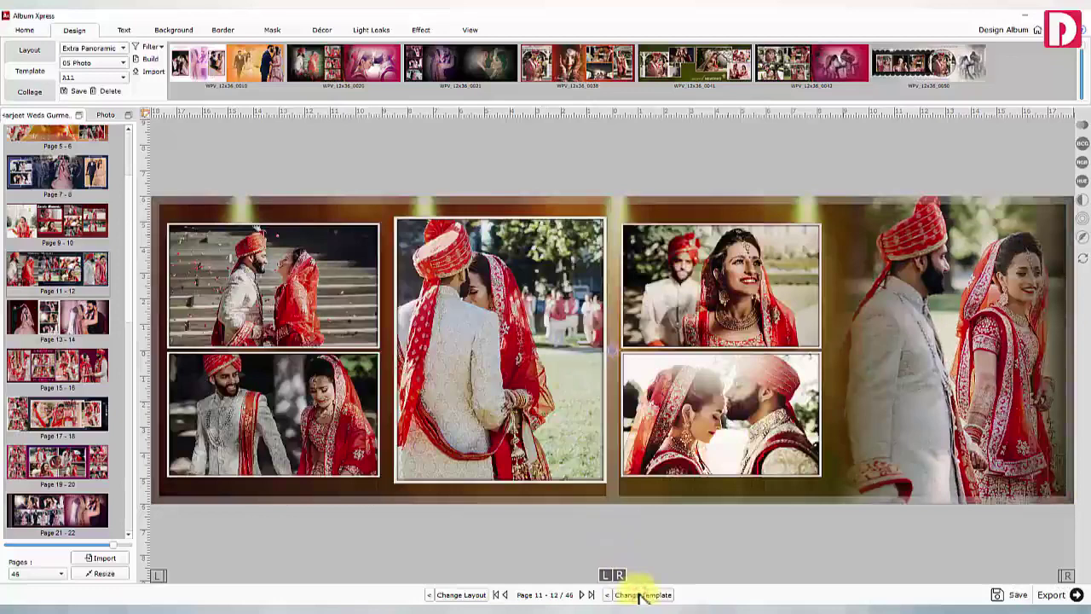
{"action": "left_click", "coordinate": [652, 596]}
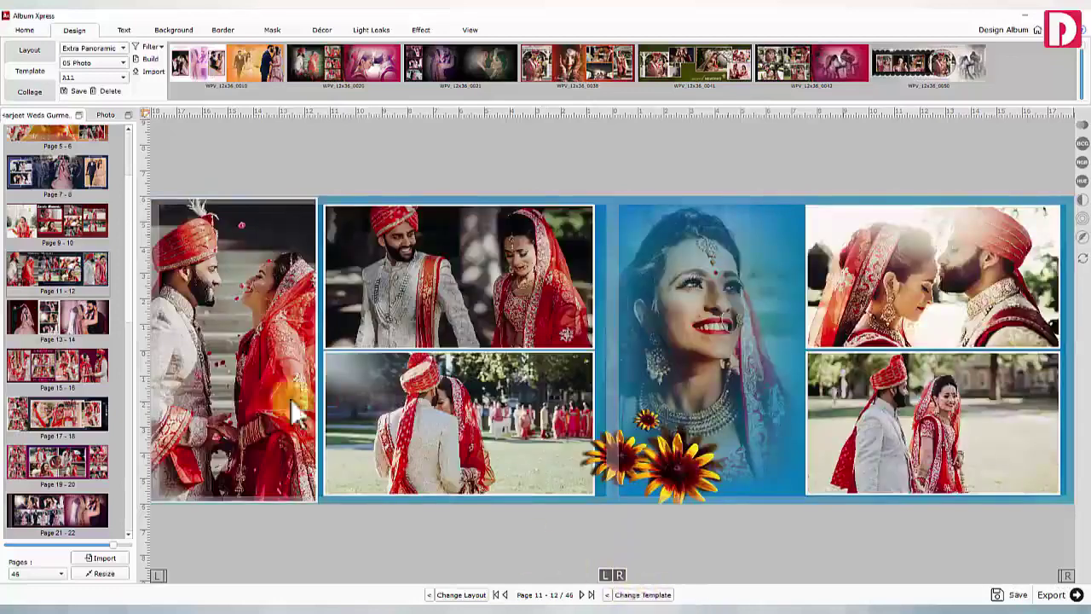
{"action": "left_click", "coordinate": [101, 116]}
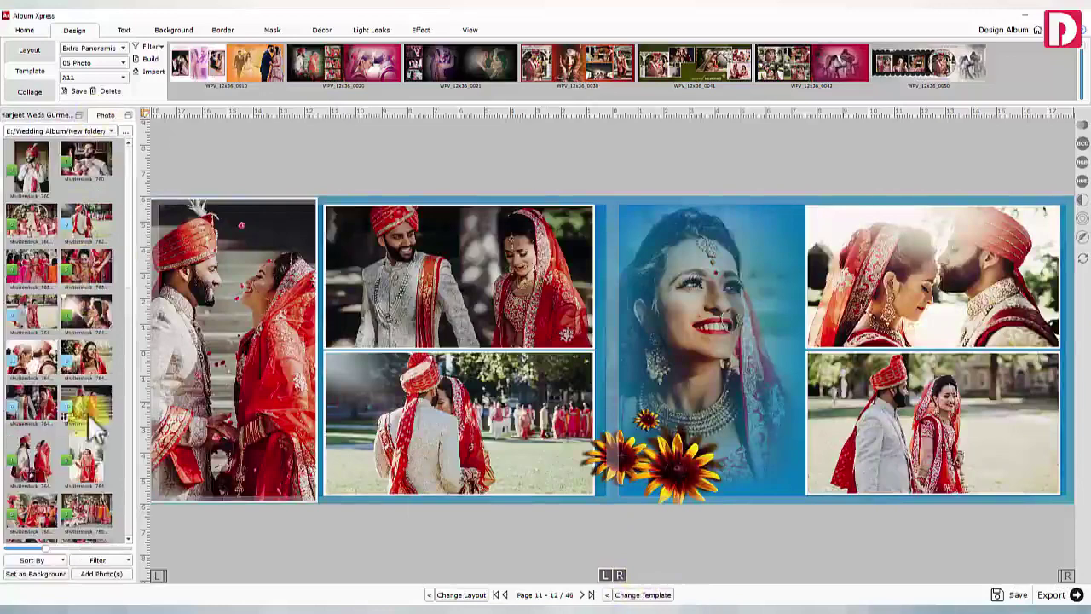
{"action": "double_click", "coordinate": [90, 448]}
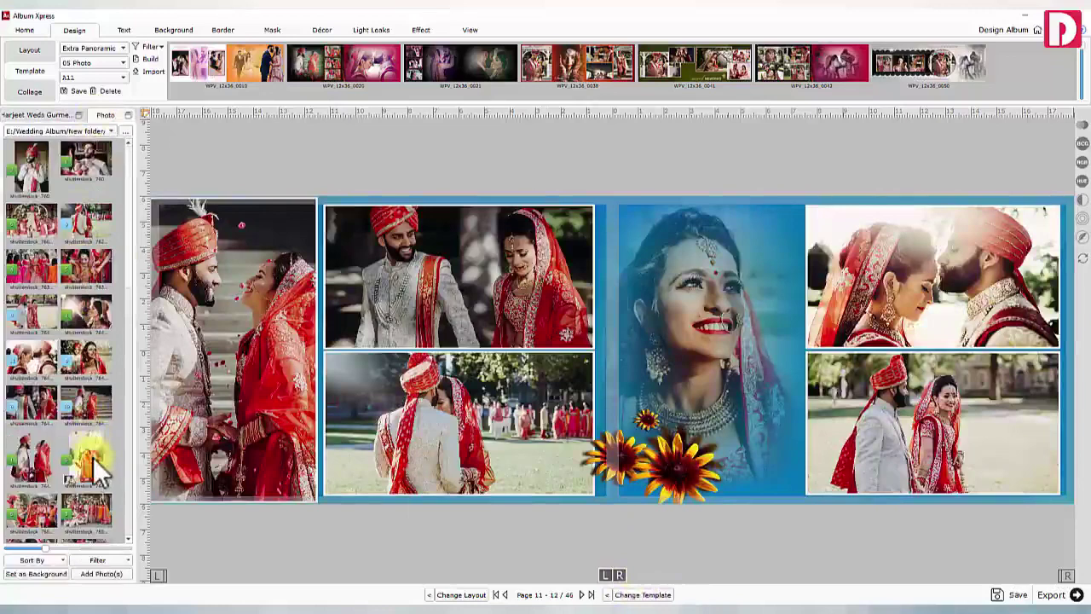
{"action": "left_click", "coordinate": [639, 595]}
{"action": "left_click", "coordinate": [640, 594]}
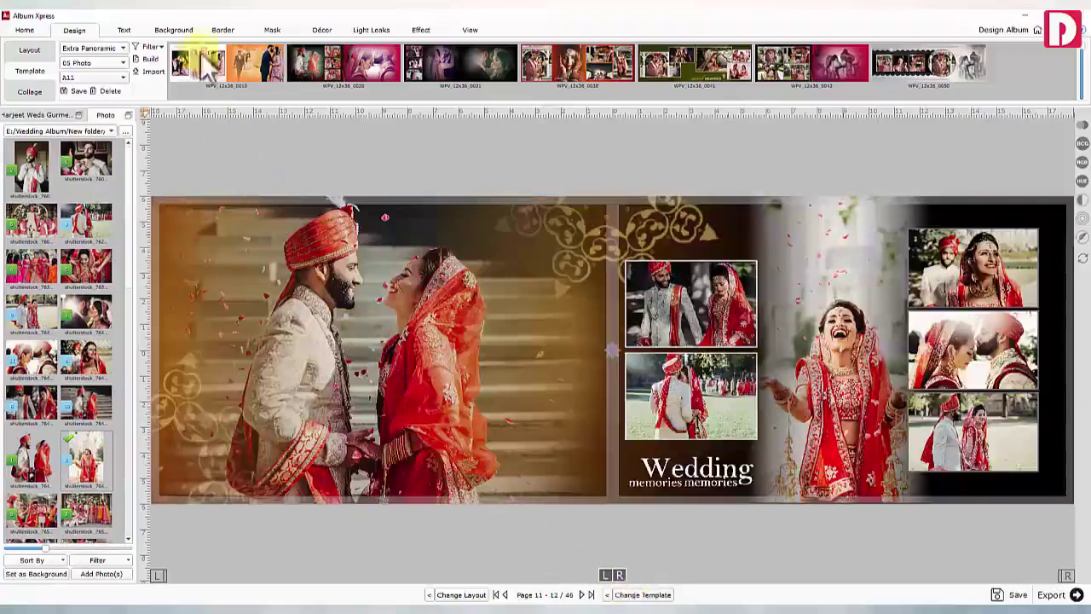
Try several abstract backgrounds on pages 11–12, keep the dark purple one and apply a red Ready Tone to it
{"action": "left_click", "coordinate": [186, 27]}
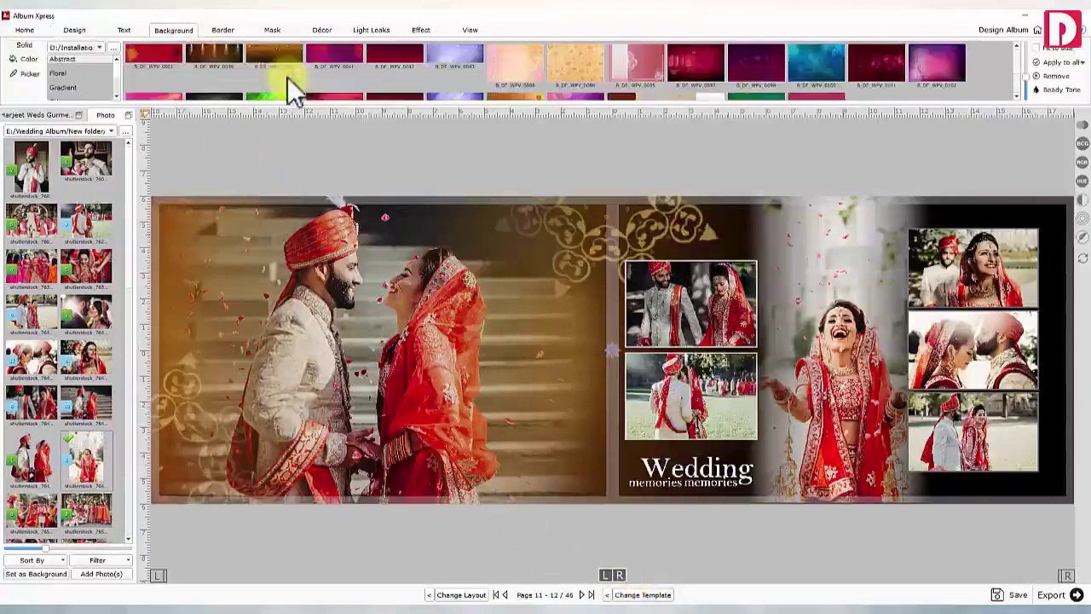
{"action": "left_click", "coordinate": [279, 49]}
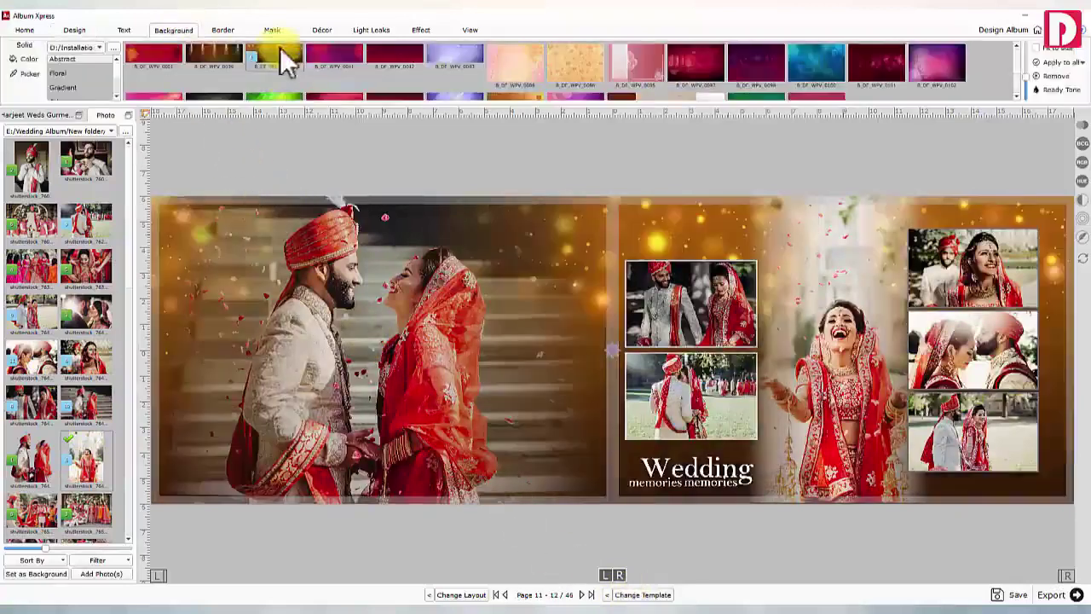
{"action": "left_click", "coordinate": [511, 60]}
{"action": "left_click", "coordinate": [761, 67]}
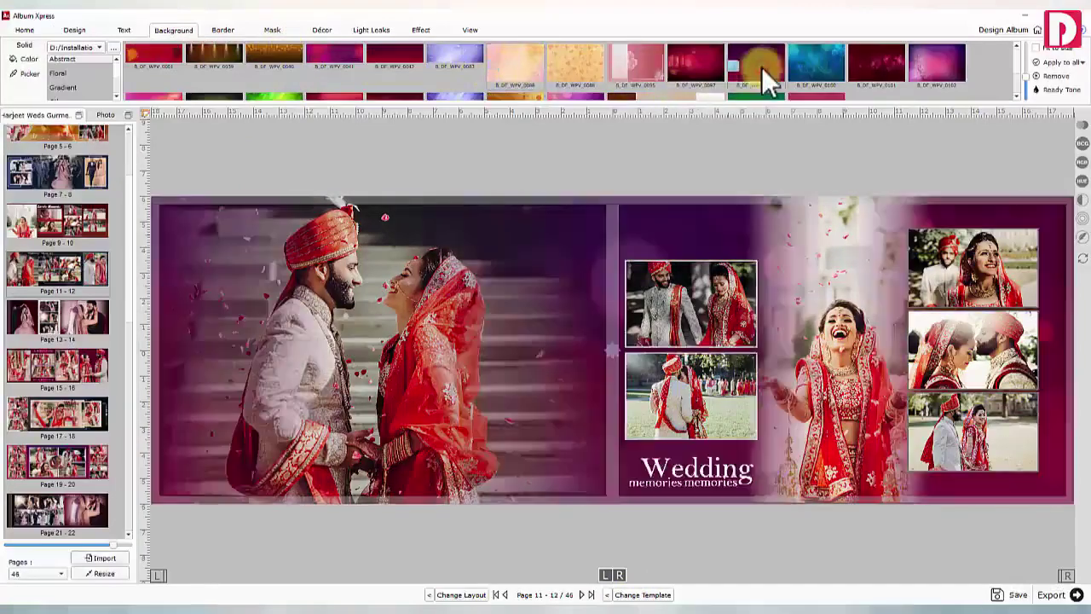
{"action": "left_click", "coordinate": [1057, 89]}
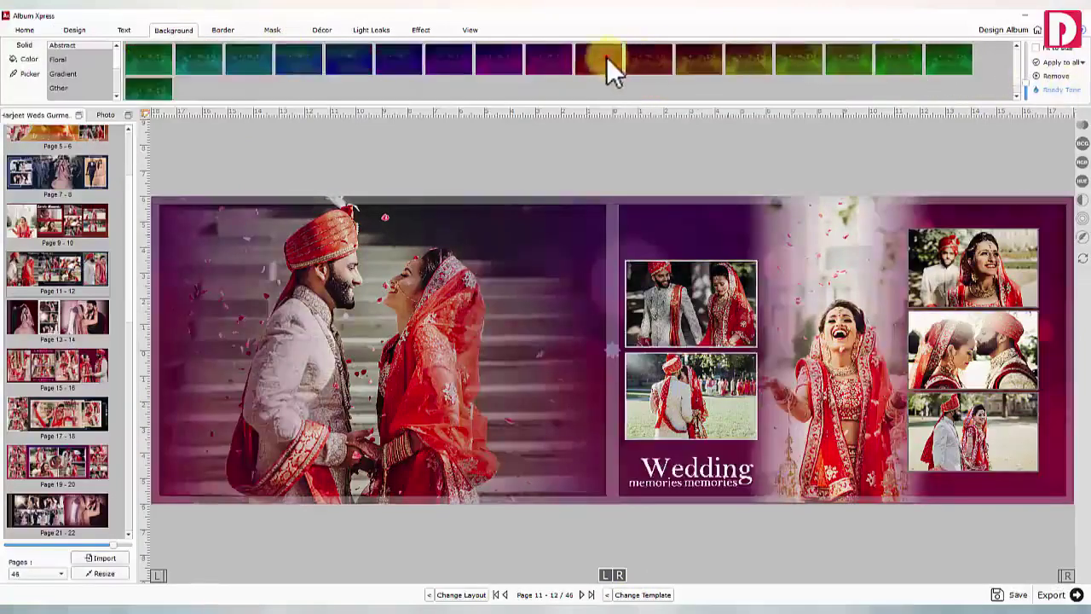
{"action": "left_click", "coordinate": [1036, 90]}
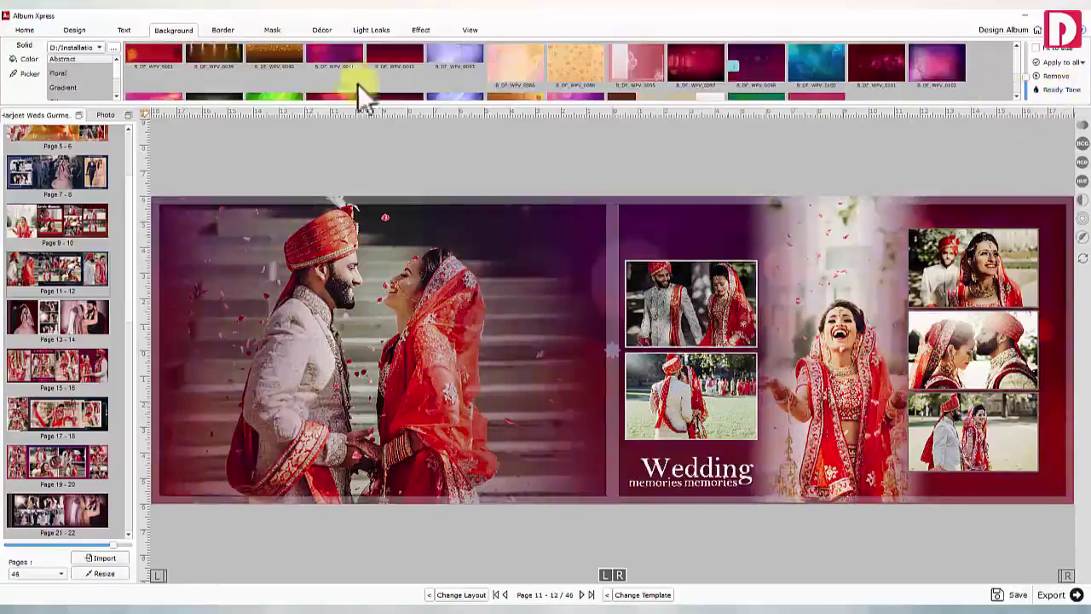
Replace the Wedding memories text on pages 11–12 with the two-line text "Lovely Moments" below the two small photos
{"action": "key", "text": "Delete"}
{"action": "left_click", "coordinate": [124, 30]}
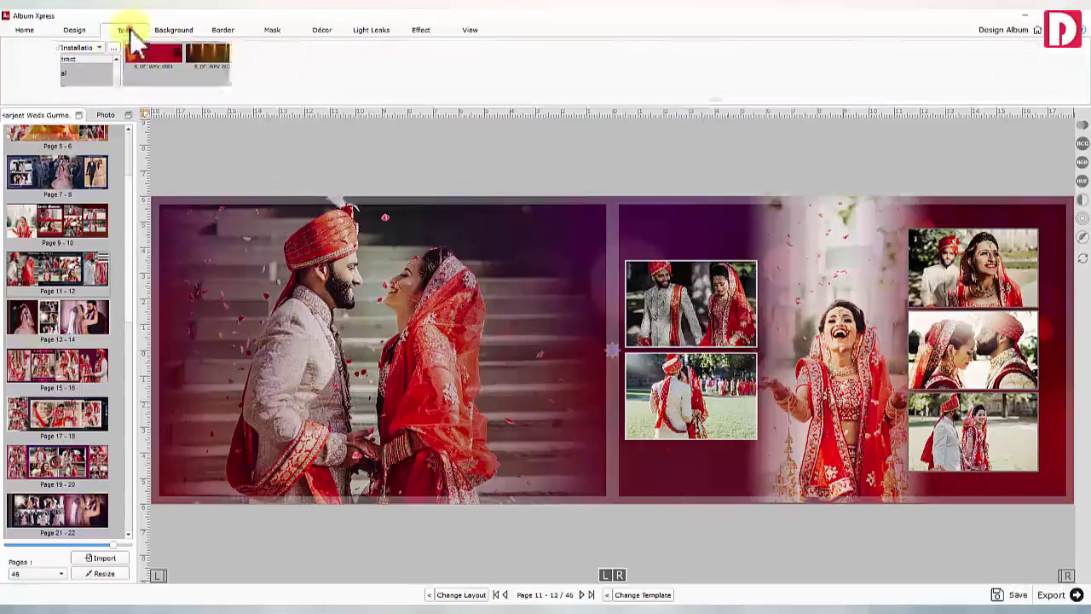
{"action": "left_click_drag", "start_coordinate": [670, 358], "coordinate": [715, 461]}
{"action": "left_click", "coordinate": [82, 48]}
{"action": "key", "text": "Return"}
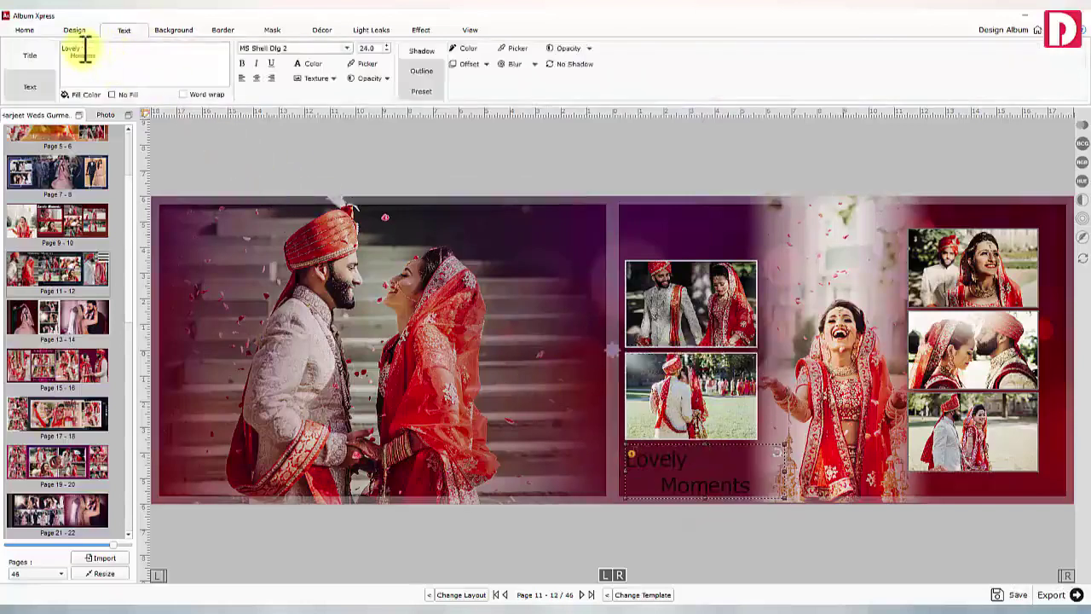
Format the Lovely Moments text in white Pricedown Bl, enlarge it and position it beneath the two small photos
{"action": "left_click", "coordinate": [348, 47]}
{"action": "left_click", "coordinate": [358, 54]}
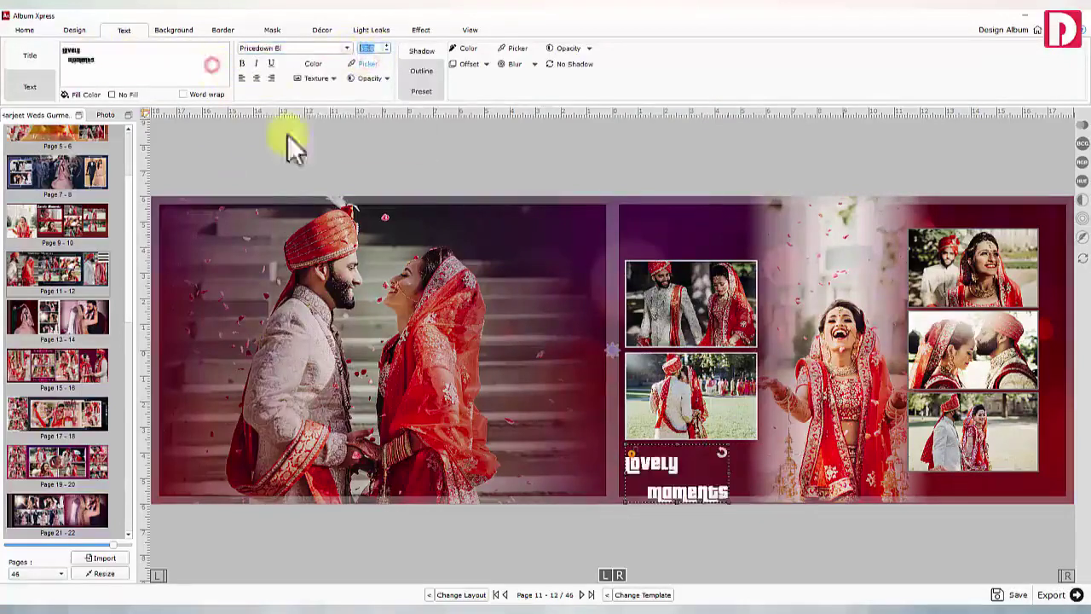
{"action": "left_click", "coordinate": [735, 509]}
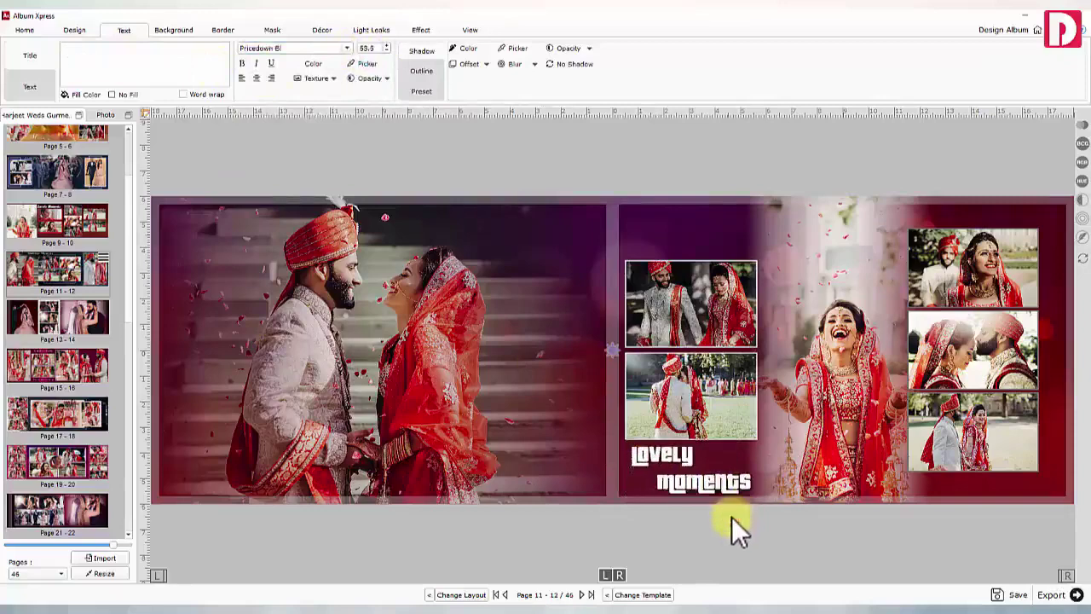
Save the design of pages 11–12 as a template under the volume name WPV_12x36_0001
{"action": "left_click", "coordinate": [84, 35]}
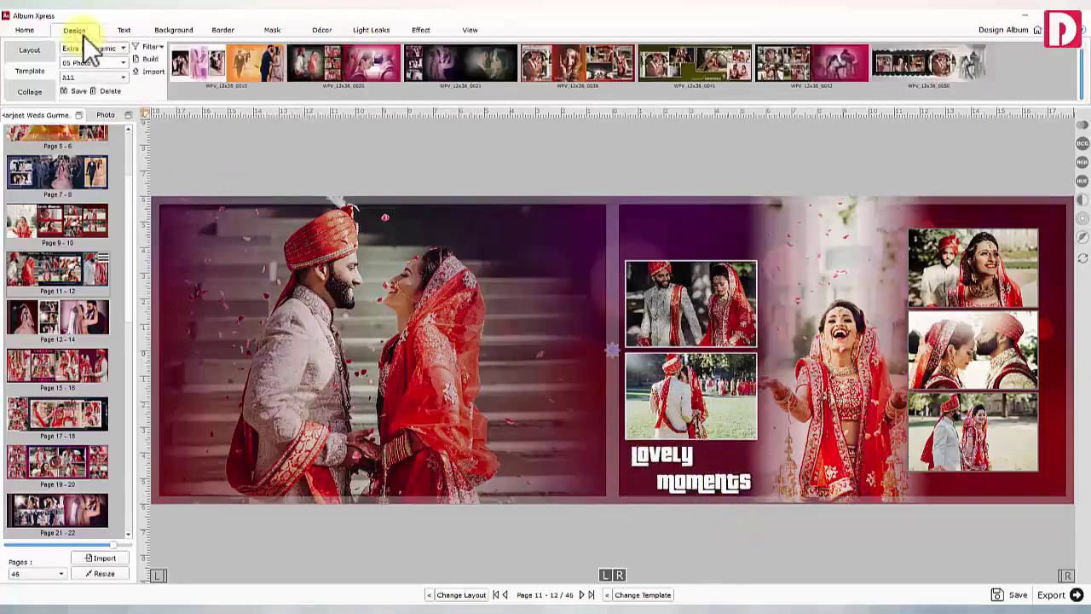
{"action": "left_click", "coordinate": [77, 91]}
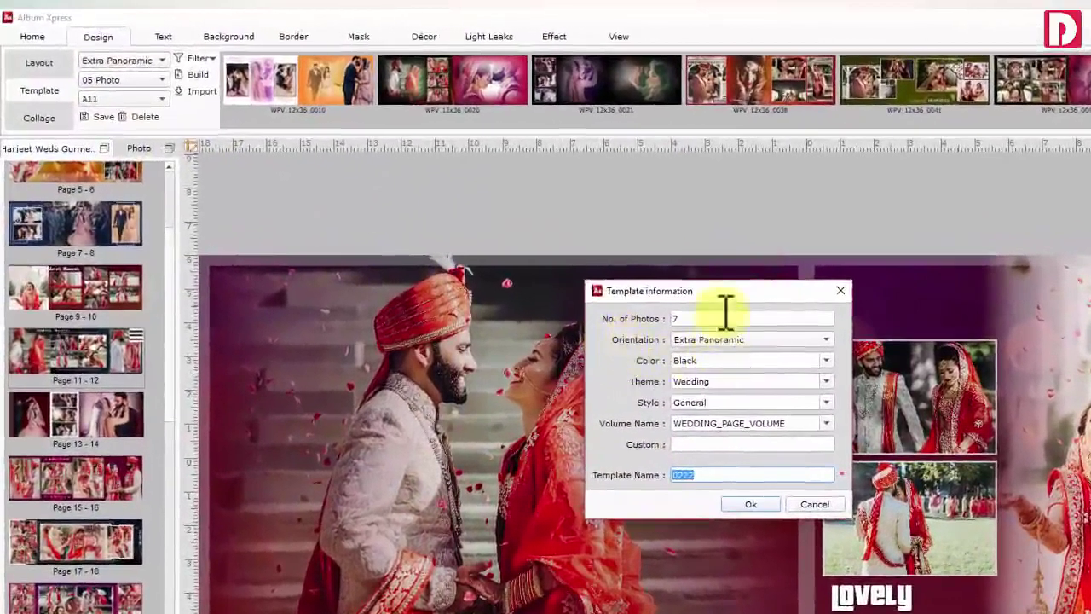
{"action": "left_click_drag", "start_coordinate": [793, 423], "coordinate": [672, 421]}
{"action": "type", "text": "WPV_12x36_0001"}
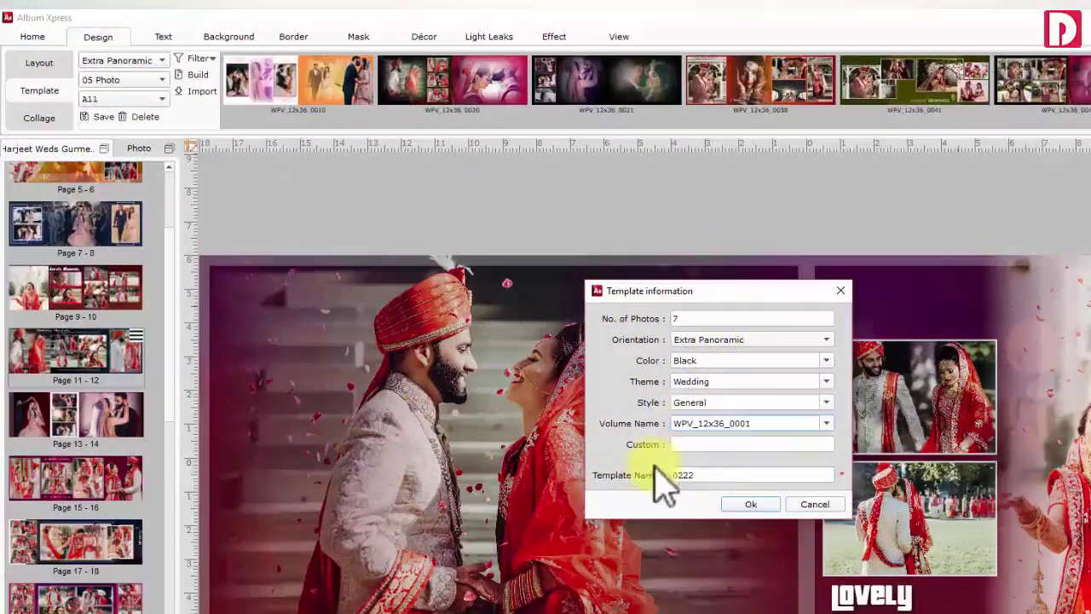
{"action": "left_click", "coordinate": [744, 504]}
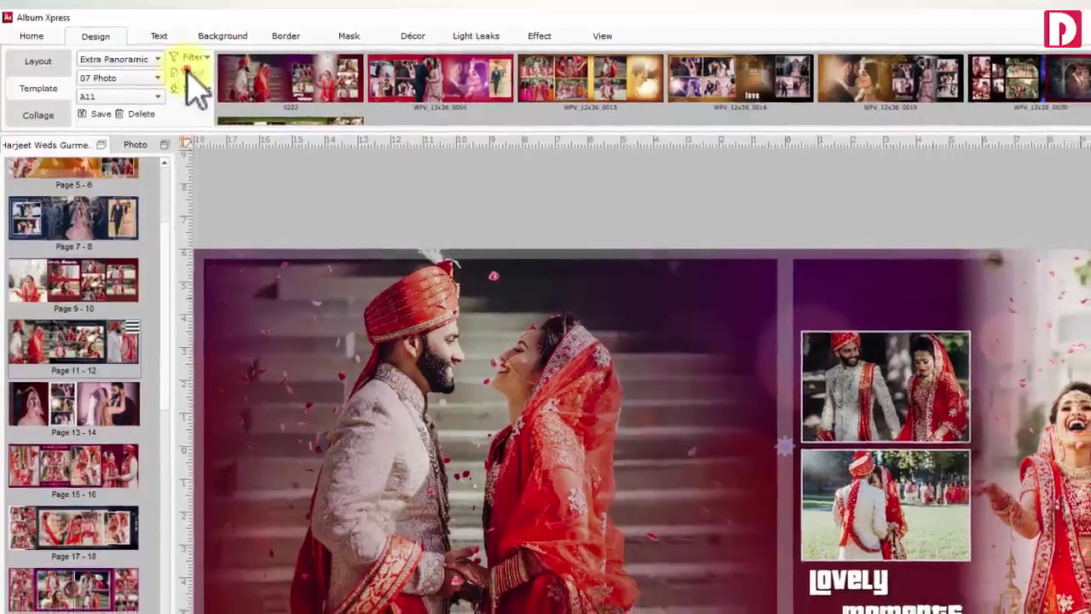
Browse the wedding cover templates offered for building an album, close the list and open the template import
{"action": "left_click", "coordinate": [191, 73]}
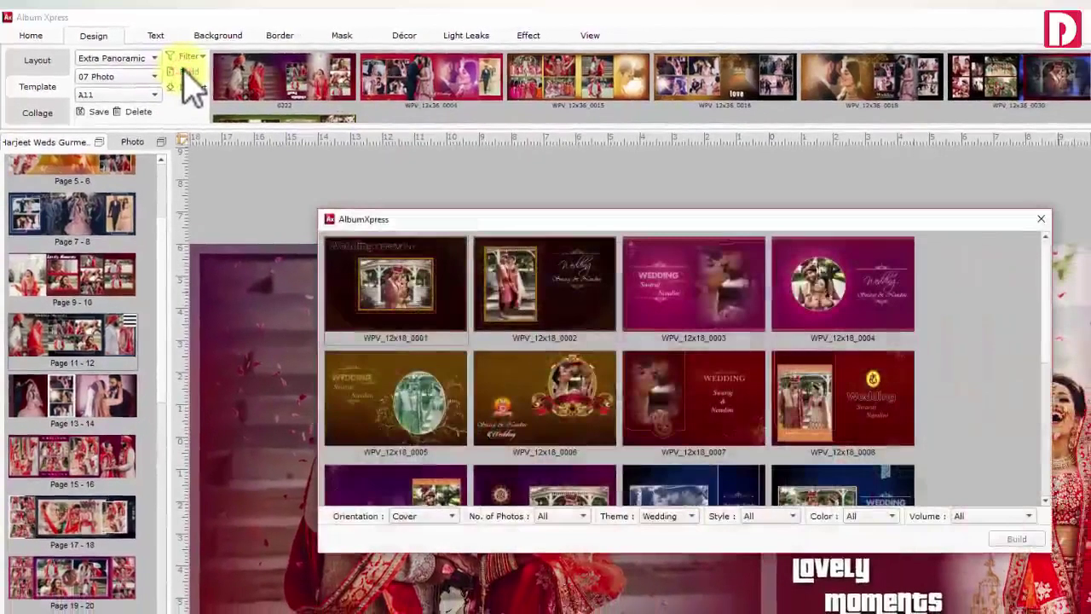
{"action": "scroll", "coordinate": [804, 438], "scroll_direction": "down", "scroll_amount": 3}
{"action": "scroll", "coordinate": [803, 419], "scroll_direction": "up", "scroll_amount": 3}
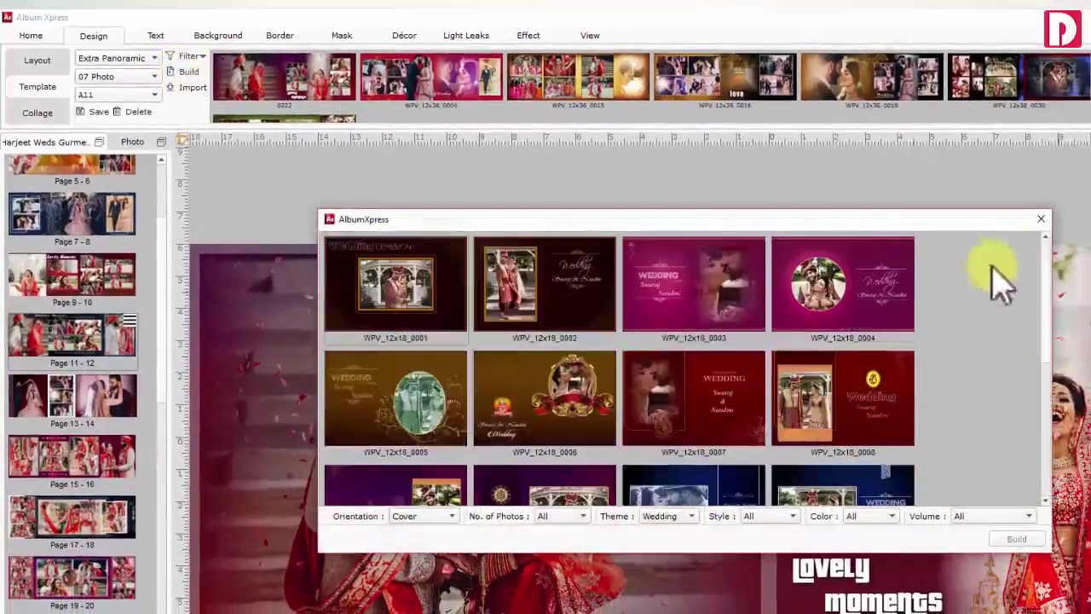
{"action": "left_click", "coordinate": [1040, 219]}
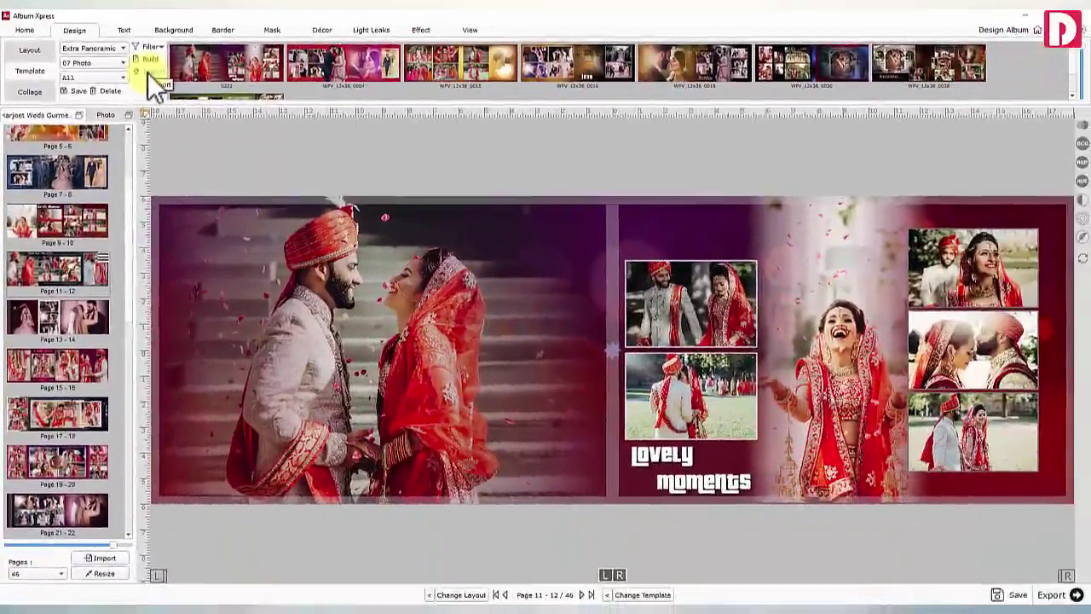
{"action": "left_click", "coordinate": [147, 72]}
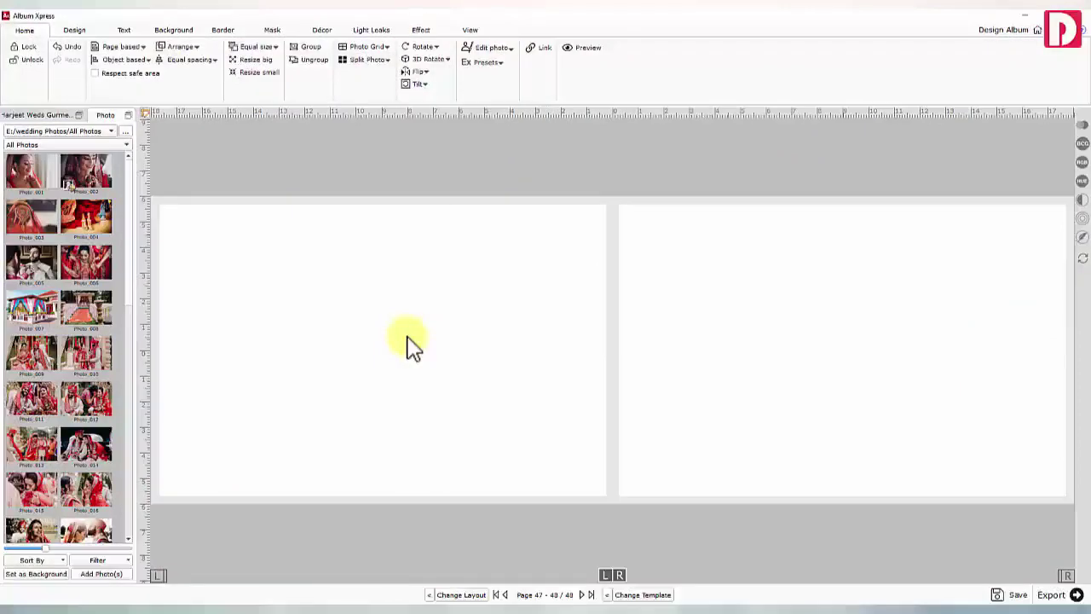
Add Photo_022 to the blank pages 47–48, move it onto the first page and enlarge it to about 11.94 × 7.96 inches
{"action": "scroll", "coordinate": [103, 414], "scroll_direction": "down", "scroll_amount": 3}
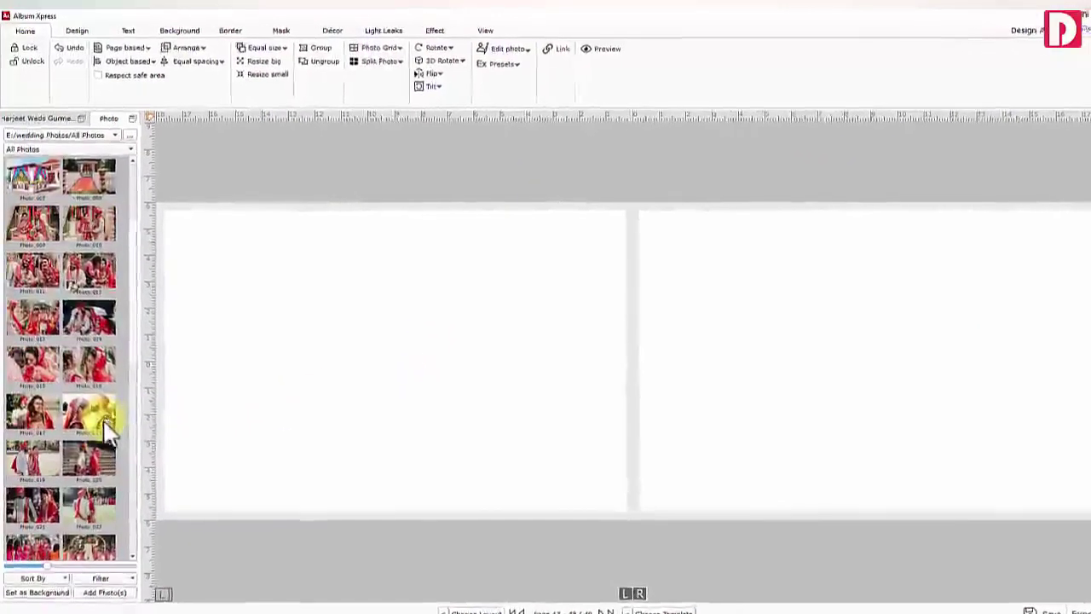
{"action": "double_click", "coordinate": [92, 508]}
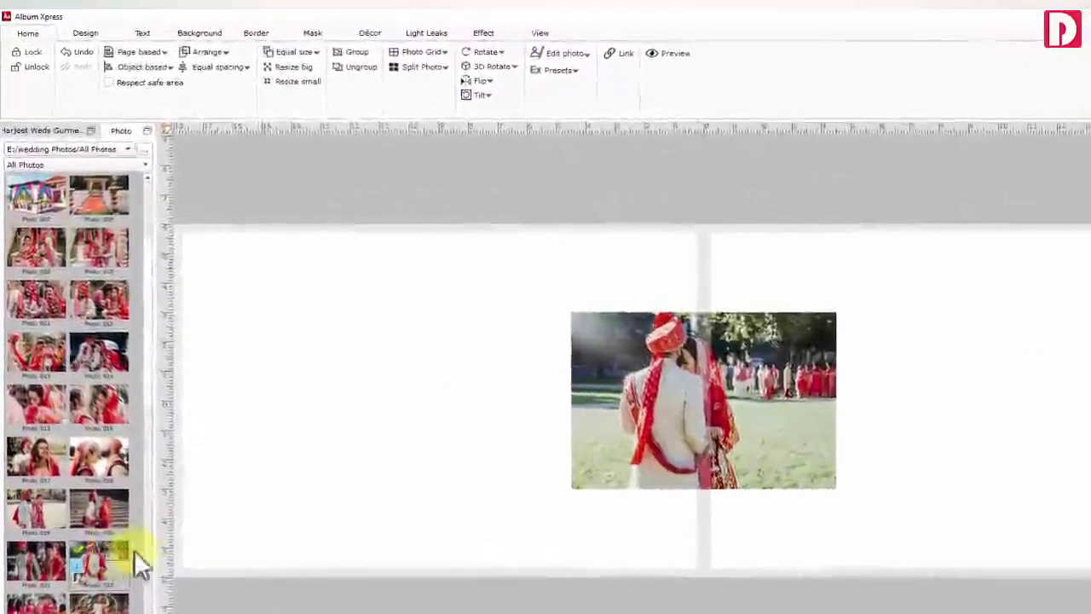
{"action": "left_click_drag", "start_coordinate": [715, 457], "coordinate": [334, 397]}
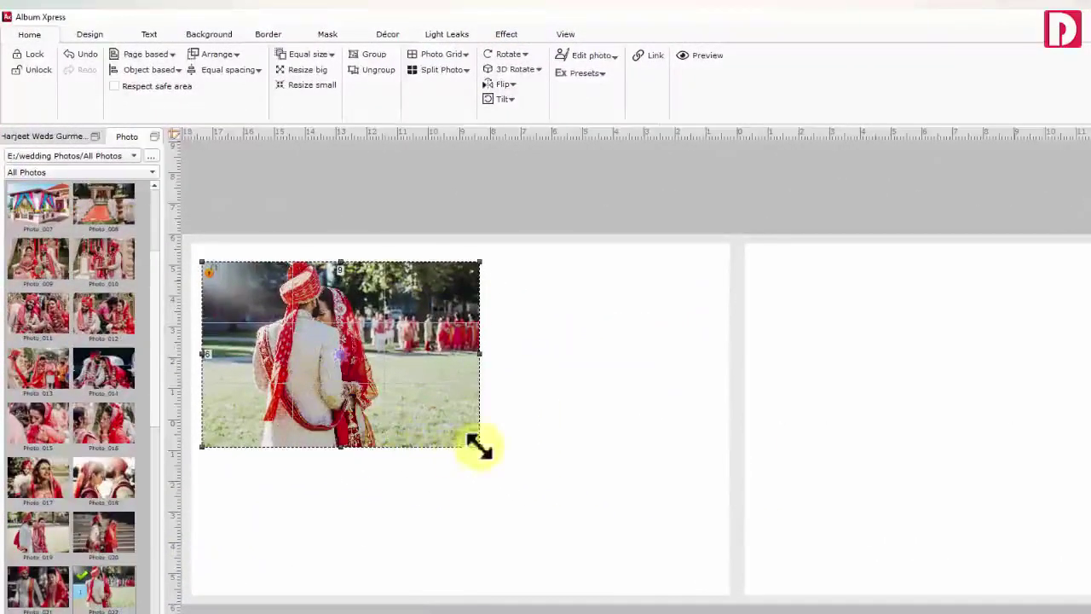
{"action": "left_click_drag", "start_coordinate": [479, 445], "coordinate": [580, 530]}
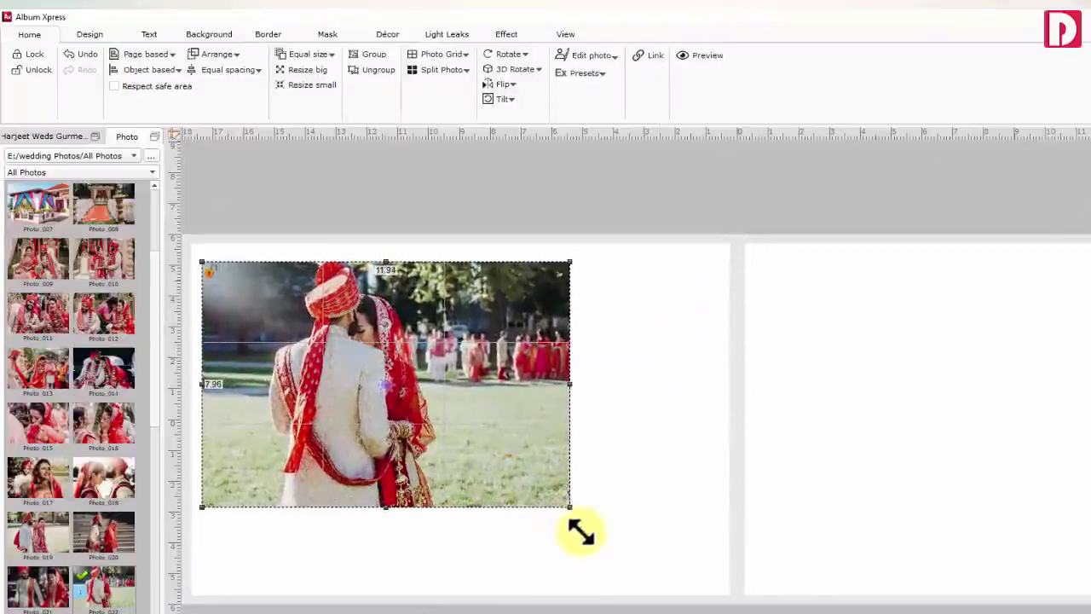
Narrow the photo frame from both sides, and set its exact size to 6 wide by 8 high
{"action": "left_click_drag", "start_coordinate": [571, 384], "coordinate": [440, 382]}
{"action": "left_click_drag", "start_coordinate": [202, 384], "coordinate": [272, 399]}
{"action": "double_click", "coordinate": [347, 272]}
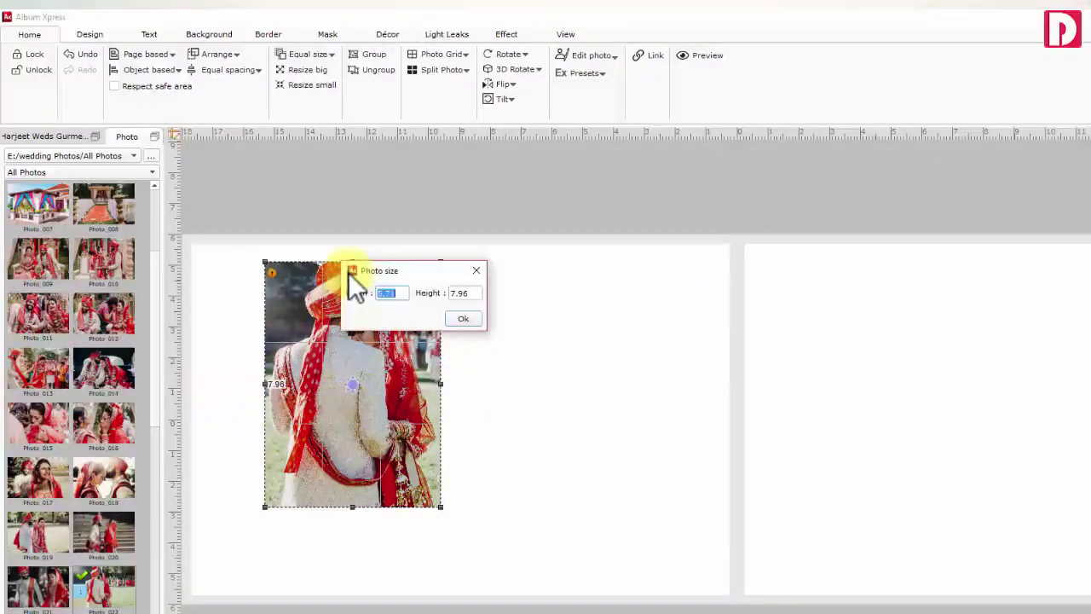
{"action": "type", "text": "6"}
{"action": "double_click", "coordinate": [465, 295]}
{"action": "type", "text": "8"}
{"action": "left_click", "coordinate": [460, 319]}
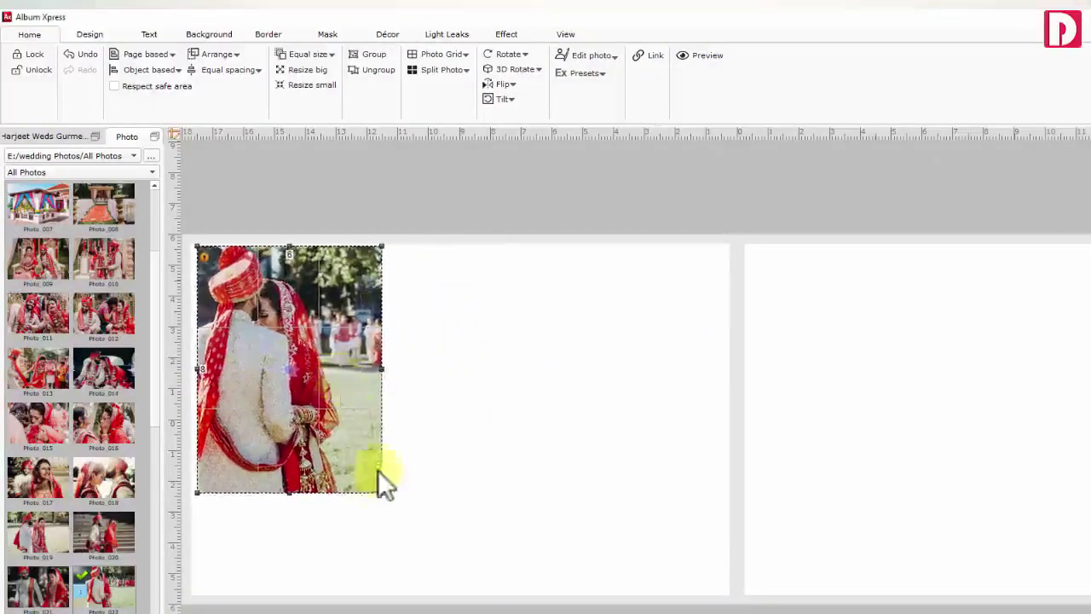
Enlarge the photo frame to about 7.89 × 11.23 inches, then zoom and shift the picture inside it to center the couple
{"action": "left_click_drag", "start_coordinate": [382, 487], "coordinate": [441, 572]}
{"action": "left_click_drag", "start_coordinate": [317, 577], "coordinate": [316, 591]}
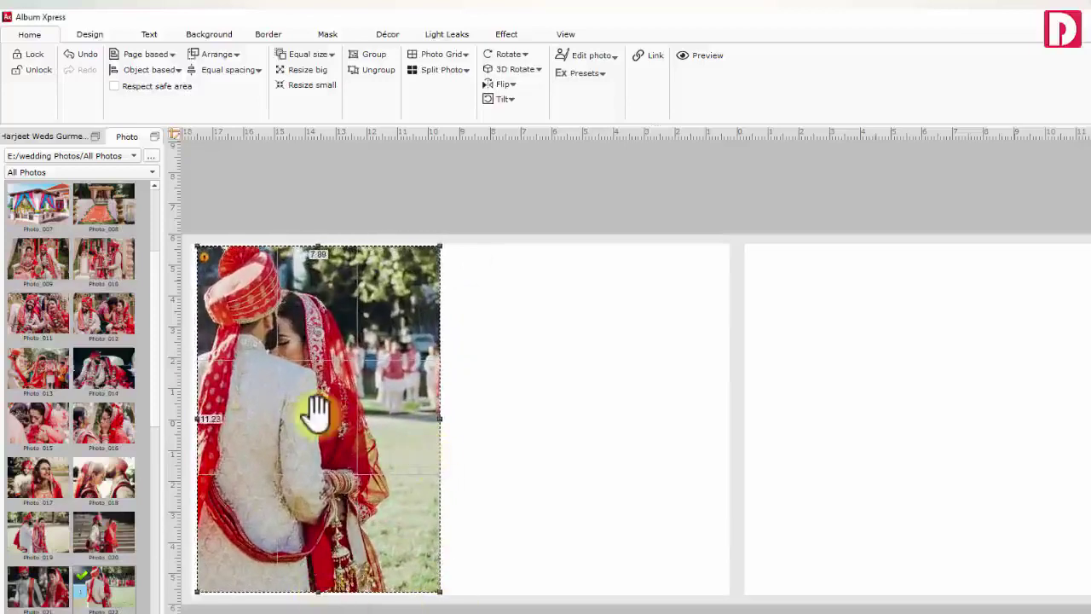
{"action": "scroll", "coordinate": [316, 413], "scroll_direction": "up", "scroll_amount": 5}
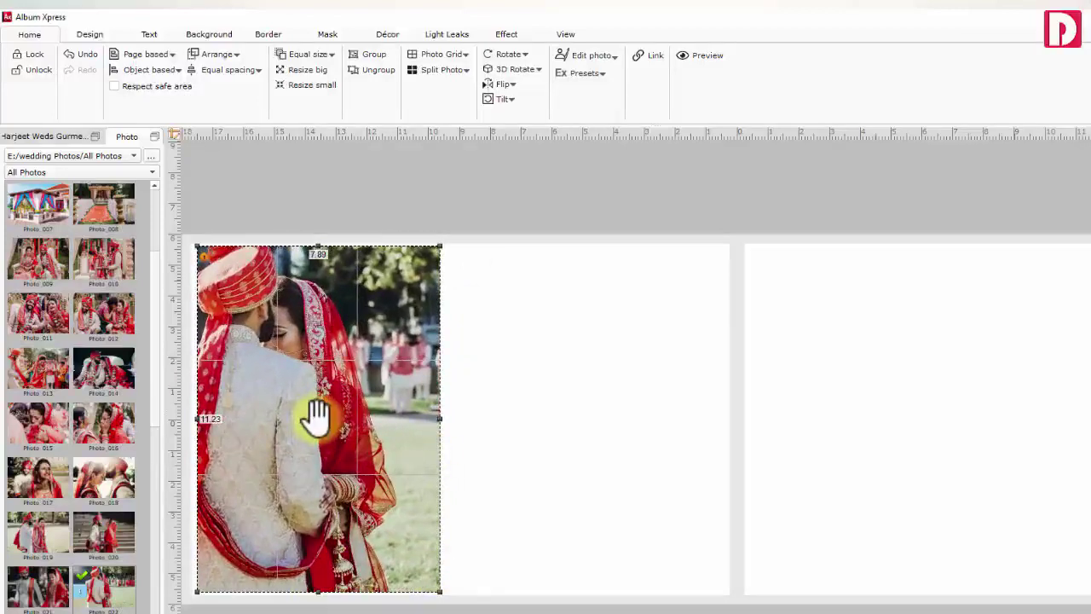
{"action": "scroll", "coordinate": [317, 415], "scroll_direction": "up", "scroll_amount": 2}
{"action": "left_click_drag", "start_coordinate": [316, 418], "coordinate": [375, 420]}
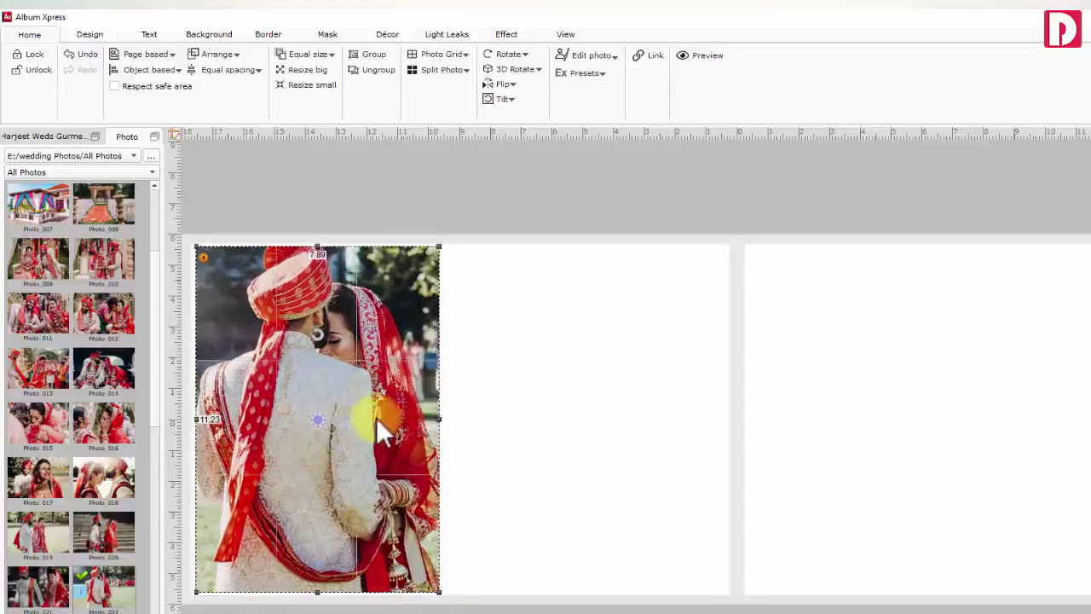
Align the large photo to the center left of the spread using page-based alignment, and deselect it
{"action": "left_click", "coordinate": [206, 271]}
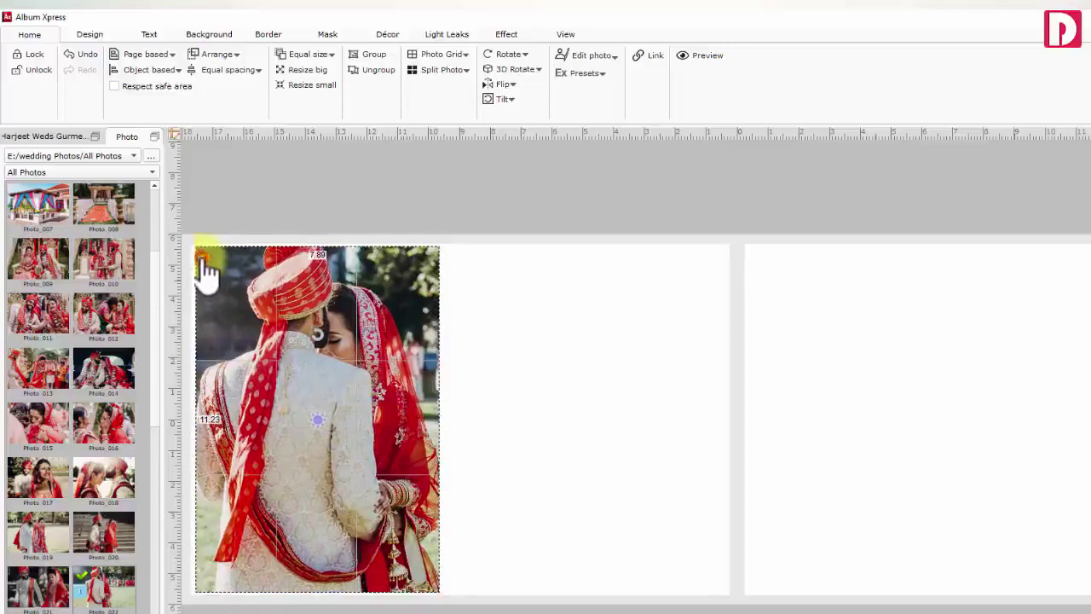
{"action": "left_click", "coordinate": [374, 427]}
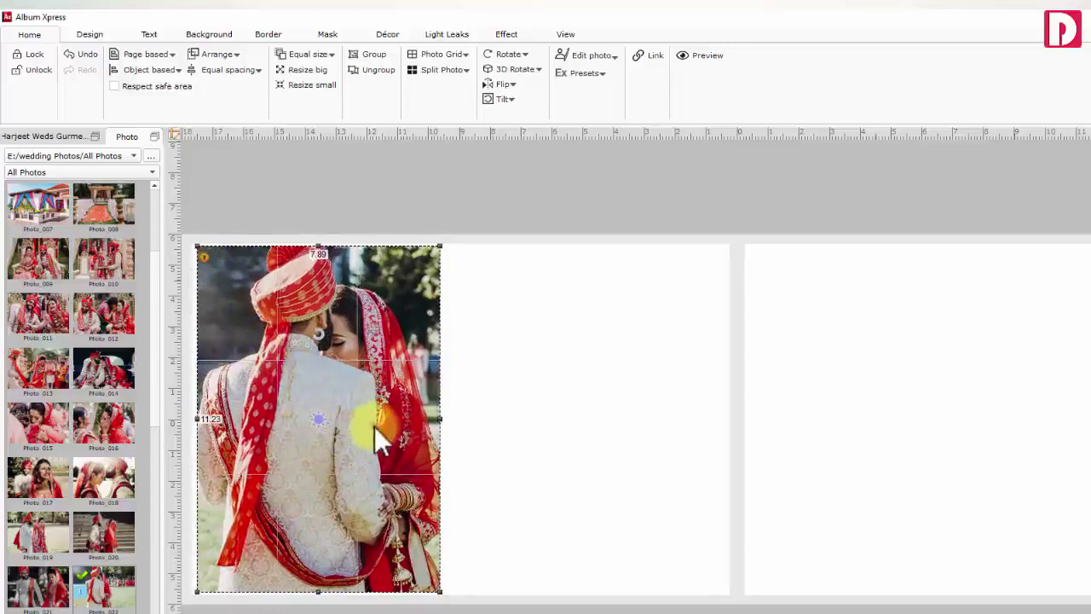
{"action": "left_click_drag", "start_coordinate": [374, 426], "coordinate": [377, 429]}
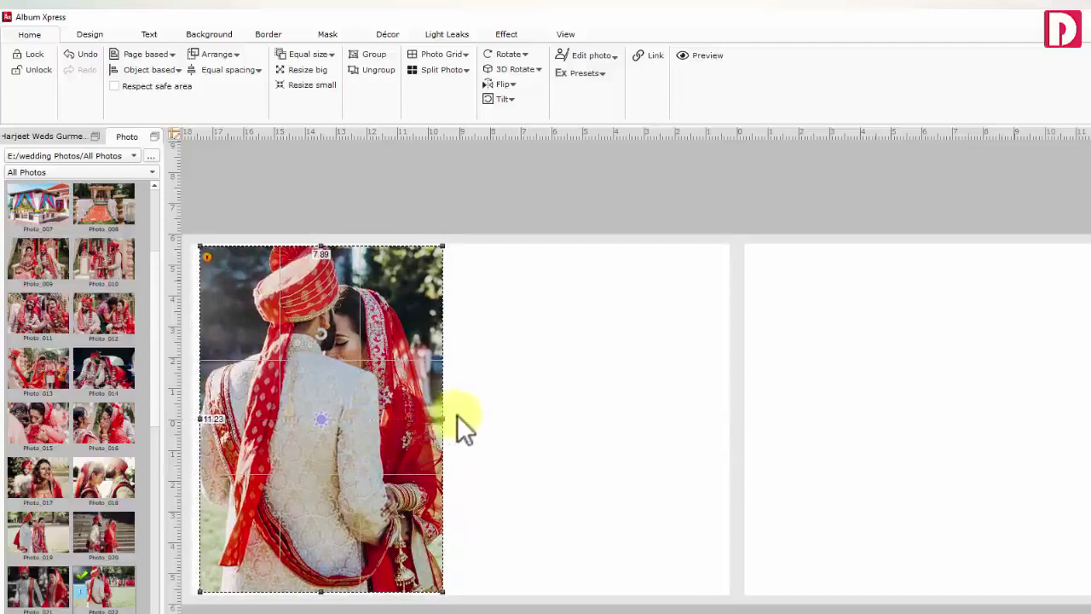
{"action": "left_click", "coordinate": [165, 56]}
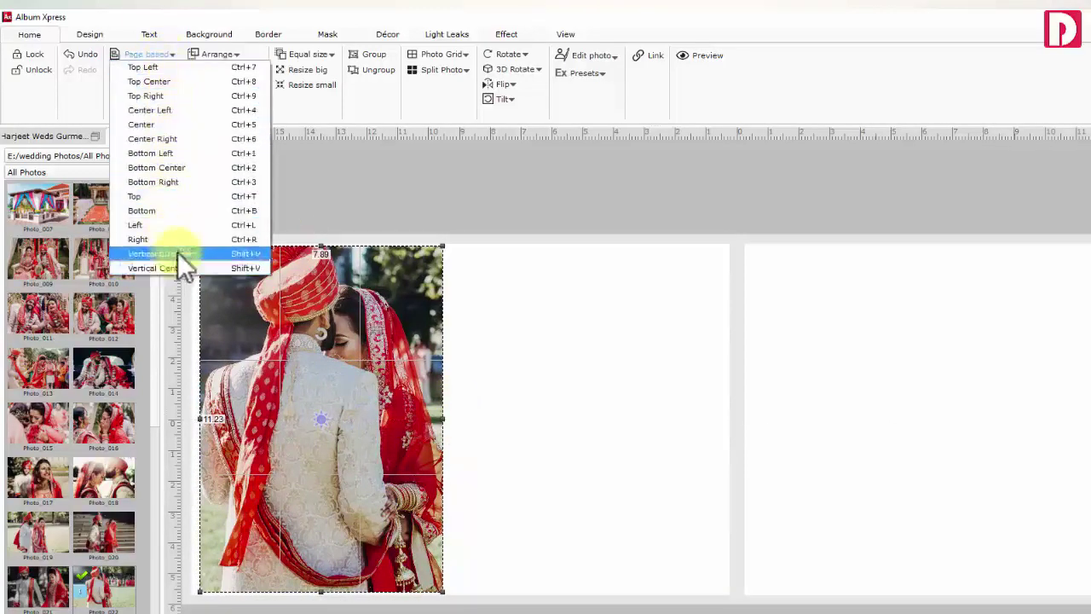
{"action": "left_click", "coordinate": [181, 110]}
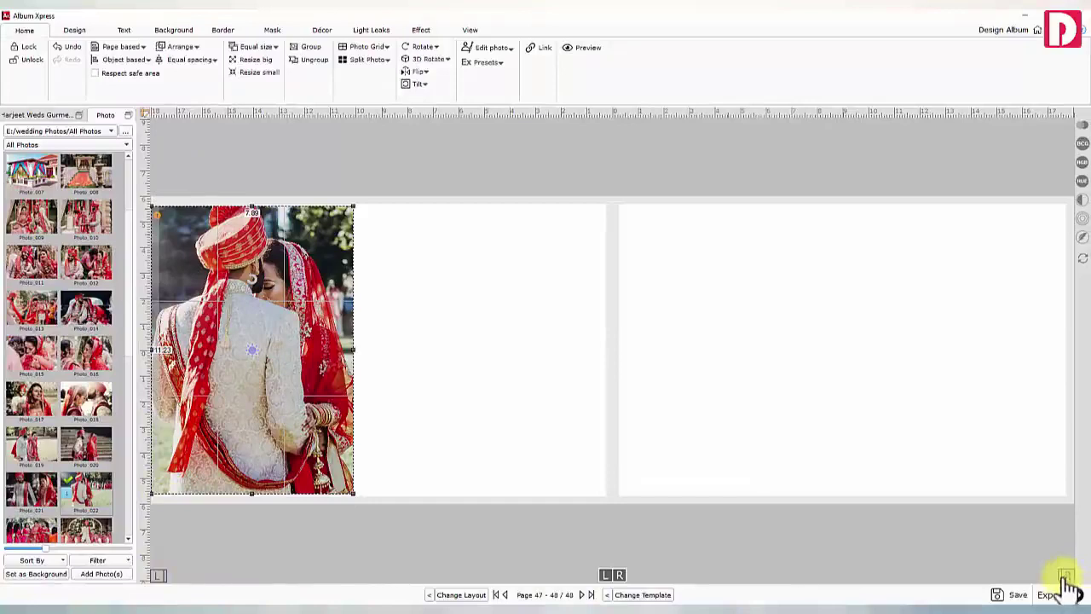
{"action": "left_click", "coordinate": [612, 574]}
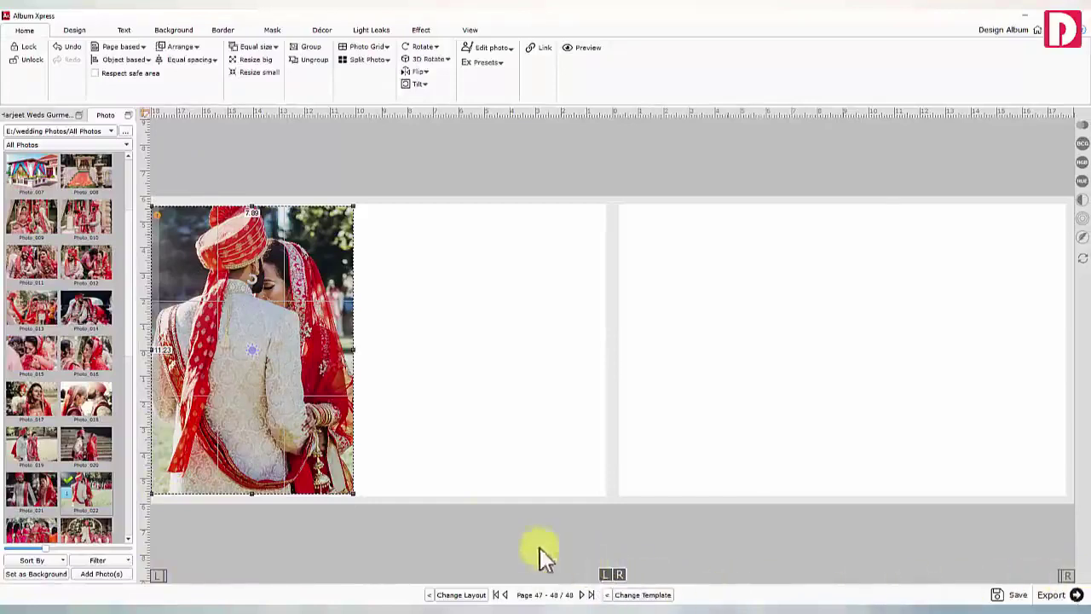
{"action": "left_click", "coordinate": [419, 442]}
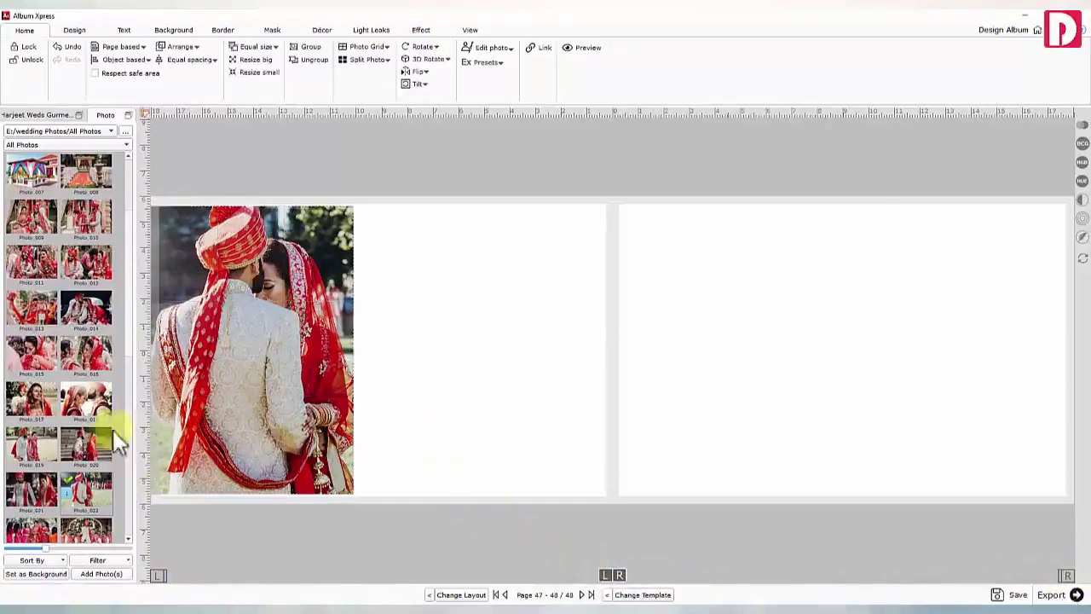
Add Photo_020, Photo_019 and Photo_037 together to pages 47–48
{"action": "left_click", "coordinate": [86, 444]}
{"action": "left_click", "coordinate": [37, 452]}
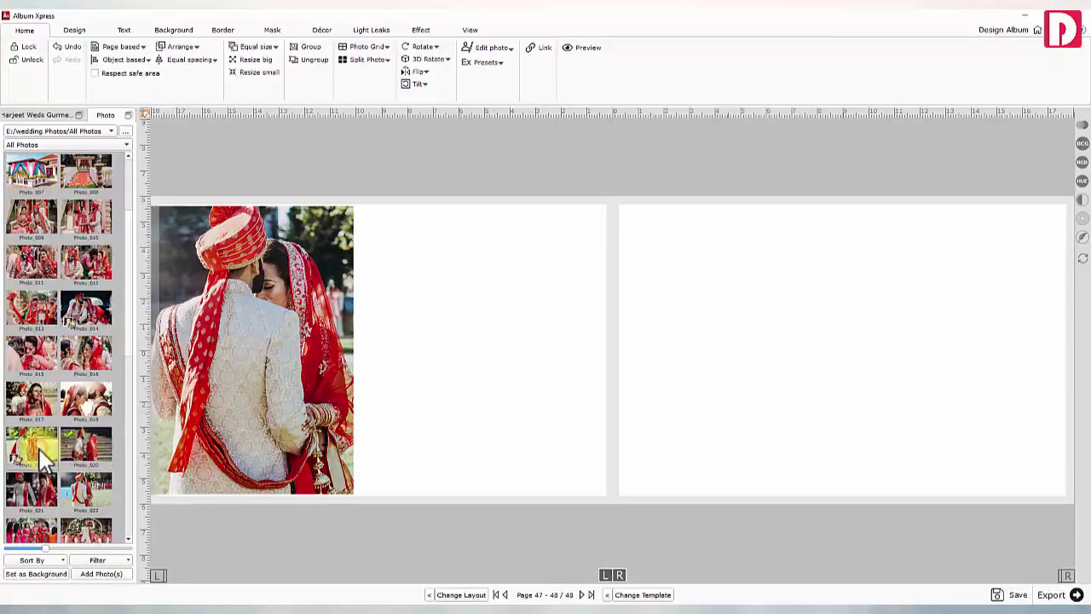
{"action": "scroll", "coordinate": [38, 452], "scroll_direction": "down", "scroll_amount": 5}
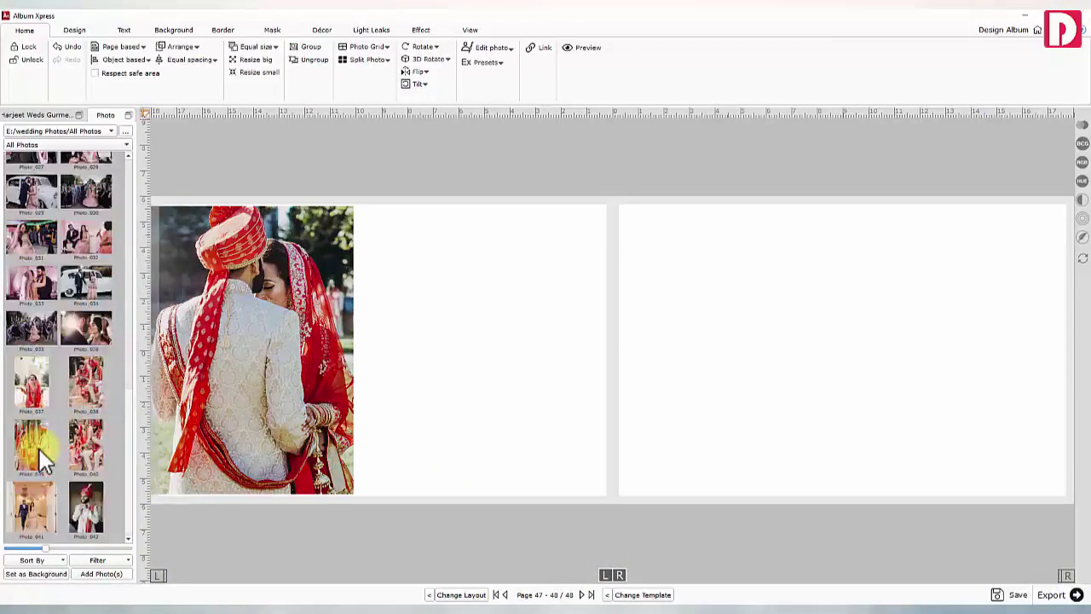
{"action": "left_click", "coordinate": [31, 382]}
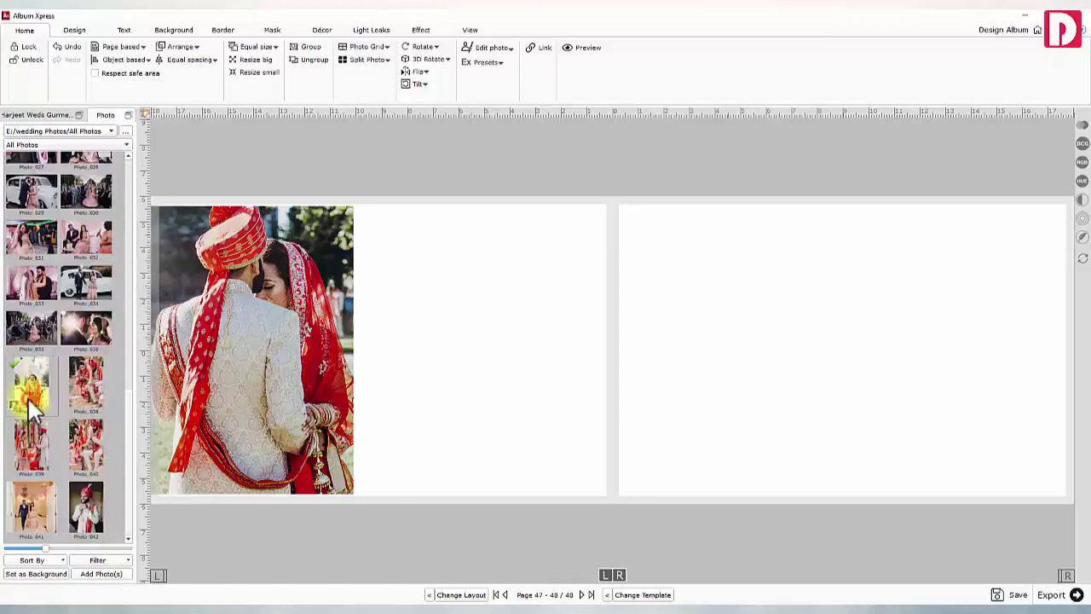
{"action": "left_click", "coordinate": [98, 576]}
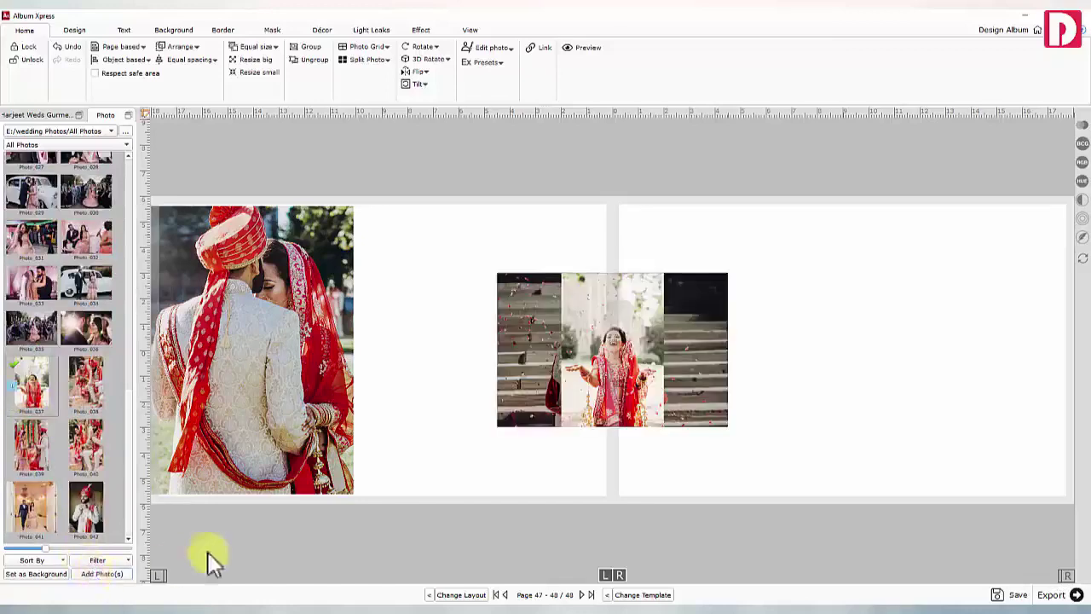
Arrange the three added photos beside the large one, shrink the two landscape ones to about 4.32 × 2.88 inches, and select all three
{"action": "left_click_drag", "start_coordinate": [588, 371], "coordinate": [440, 380]}
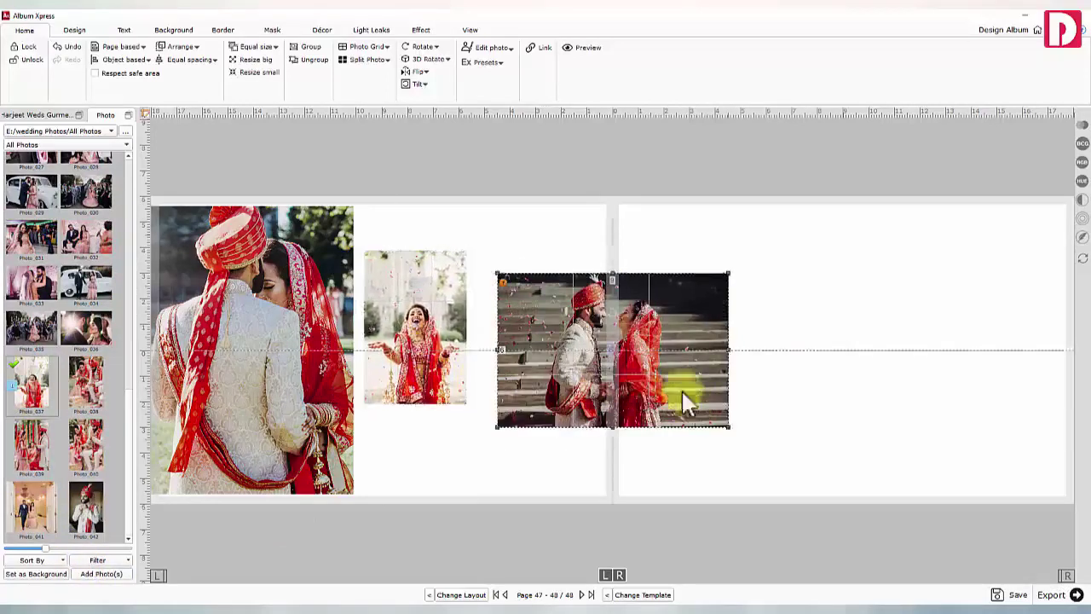
{"action": "left_click_drag", "start_coordinate": [681, 389], "coordinate": [597, 345]}
{"action": "left_click_drag", "start_coordinate": [725, 427], "coordinate": [434, 198]}
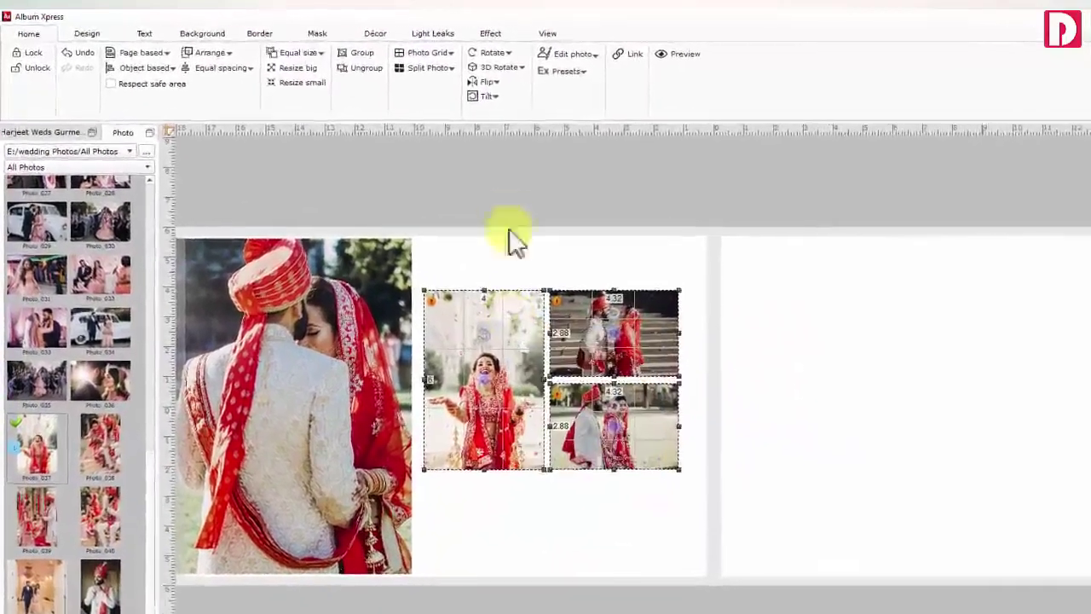
Create a photo grid with 2 rows and 2 columns from the three selected photos
{"action": "left_click", "coordinate": [444, 54]}
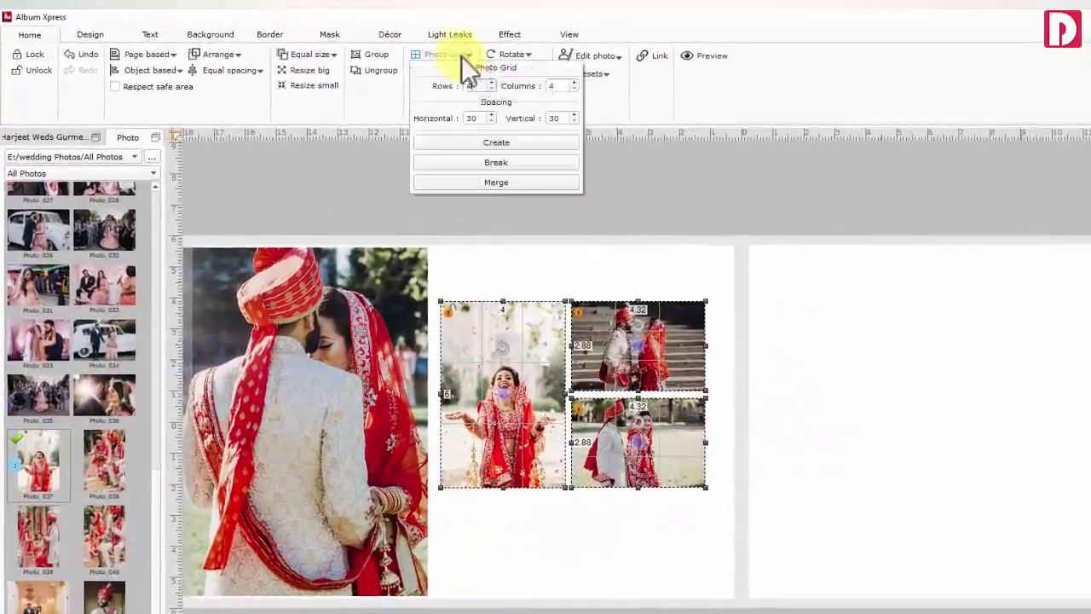
{"action": "left_click", "coordinate": [550, 85]}
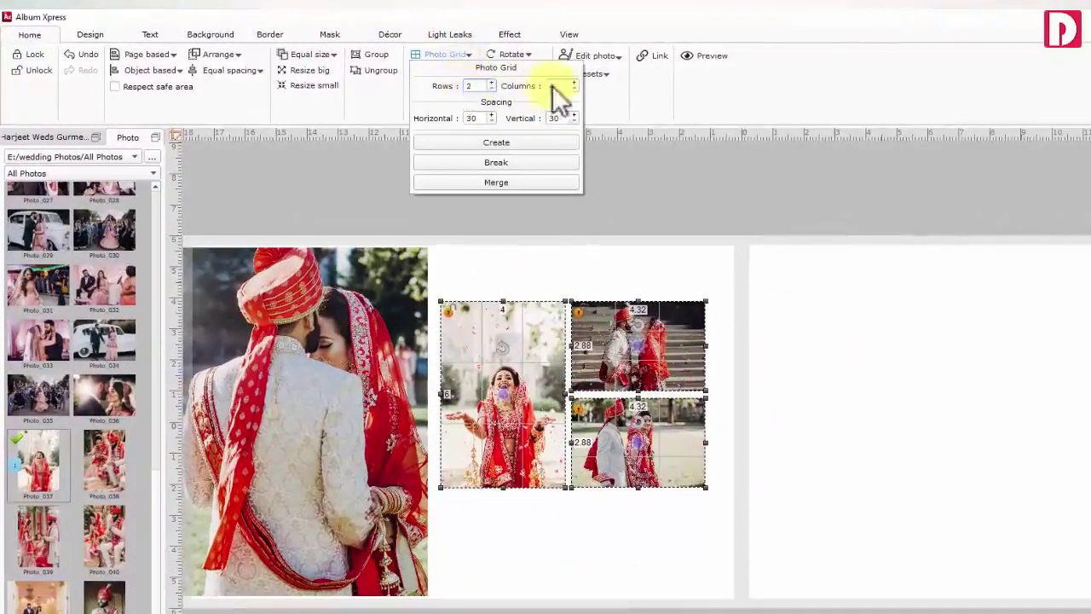
{"action": "left_click", "coordinate": [475, 117]}
{"action": "left_click", "coordinate": [497, 142]}
Enlarge the photo grid to fill the space beside the large photo, and move it slightly up to center it on the page
{"action": "left_click_drag", "start_coordinate": [700, 470], "coordinate": [755, 554]}
{"action": "left_click_drag", "start_coordinate": [577, 493], "coordinate": [604, 574]}
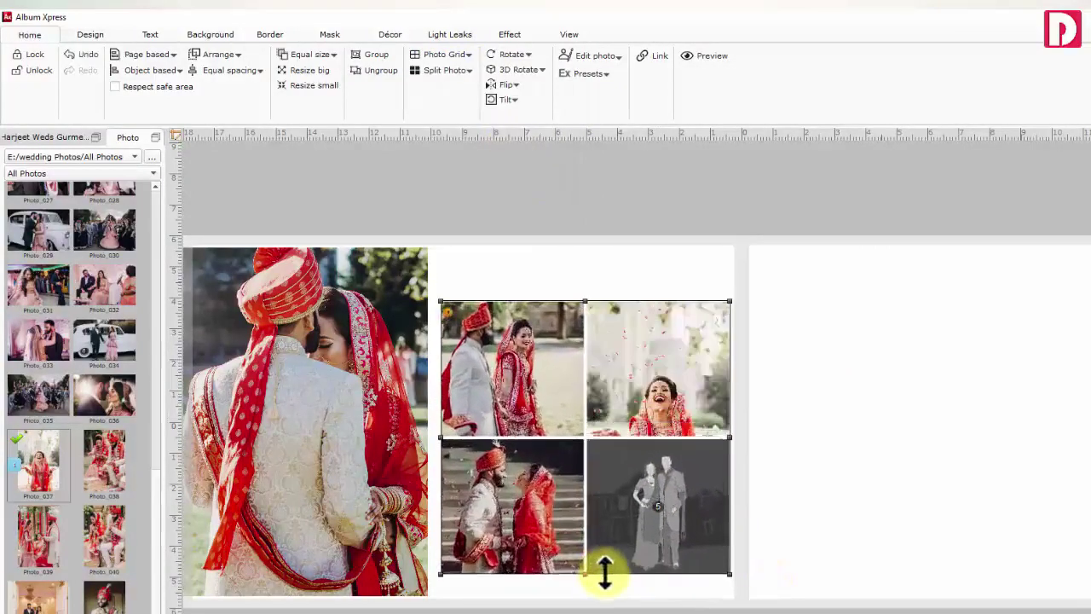
{"action": "left_click", "coordinate": [610, 509]}
{"action": "left_click_drag", "start_coordinate": [610, 510], "coordinate": [606, 496]}
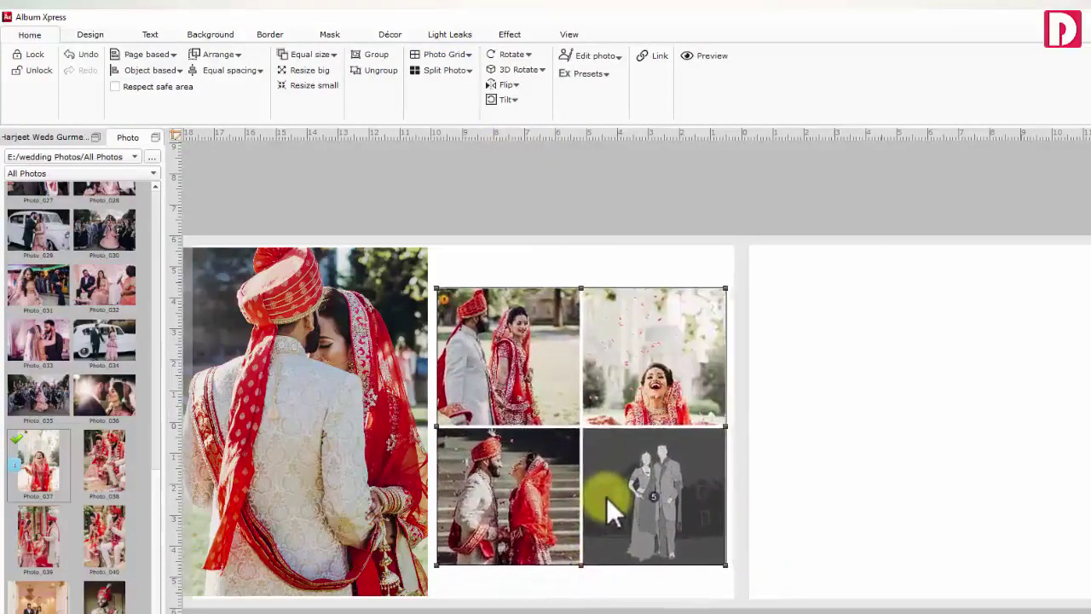
Merge the grid cell holding Photo_037 with the empty cell below it, and move the photo up within the merged cell
{"action": "left_click", "coordinate": [616, 364]}
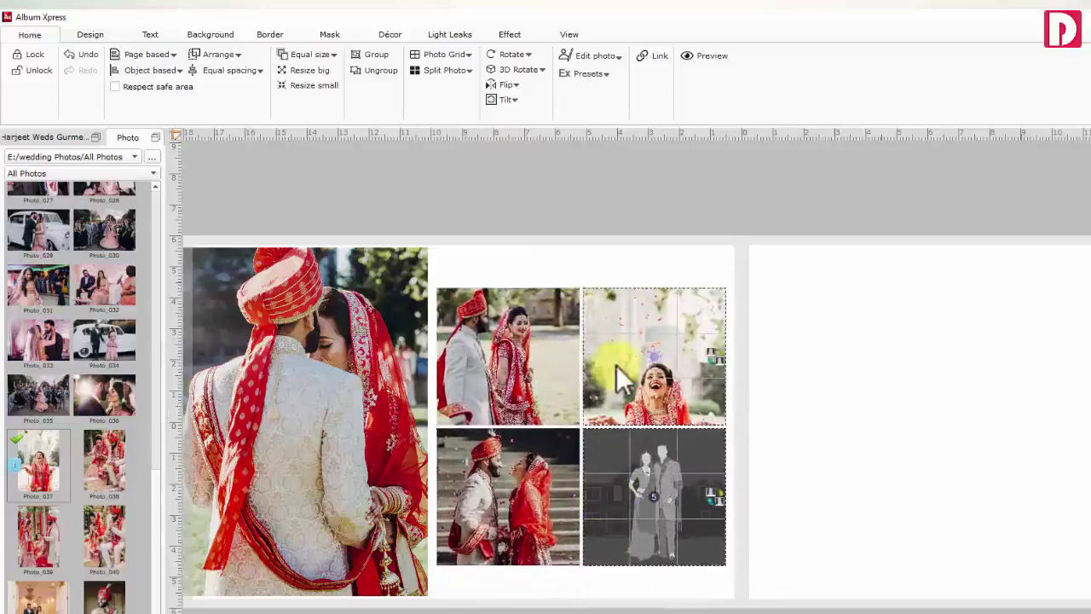
{"action": "left_click", "coordinate": [442, 56]}
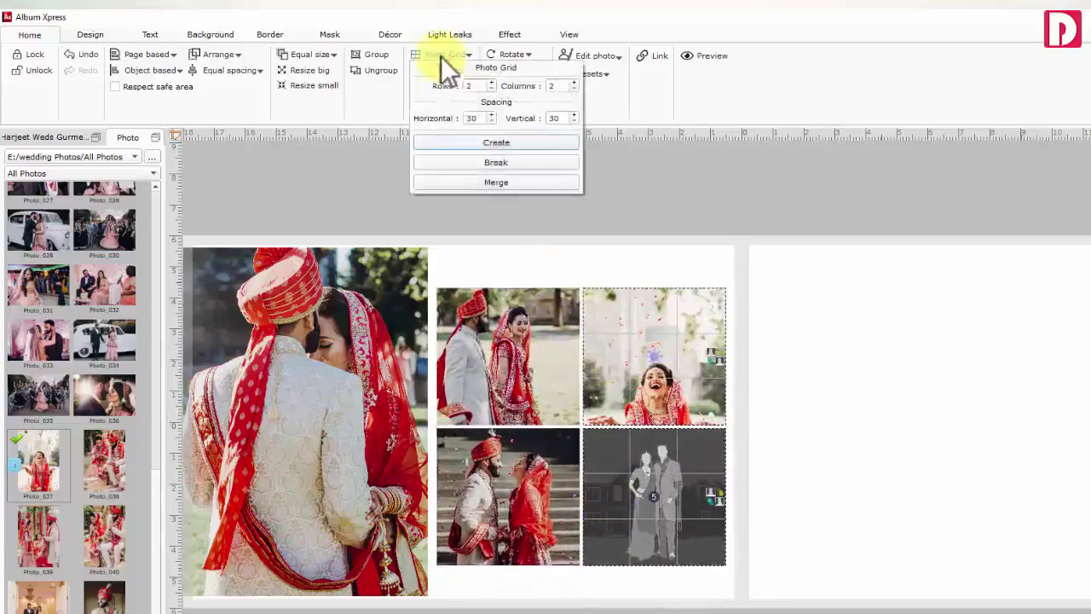
{"action": "left_click", "coordinate": [489, 182]}
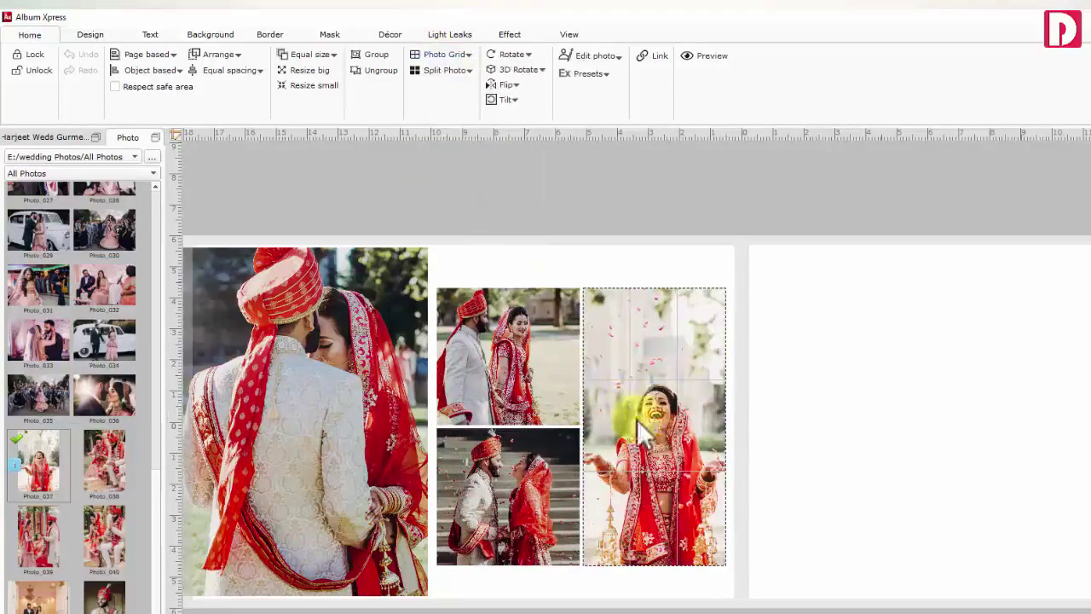
{"action": "left_click_drag", "start_coordinate": [637, 419], "coordinate": [651, 358]}
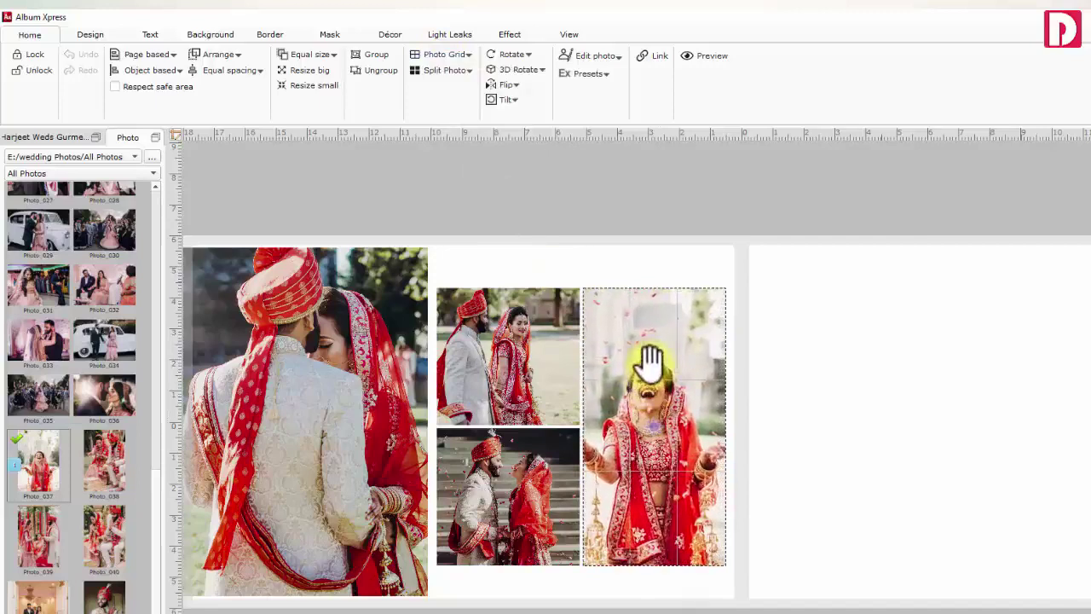
Break the photo grid into separate photos and select the tall portrait of the bride
{"action": "left_click", "coordinate": [563, 312]}
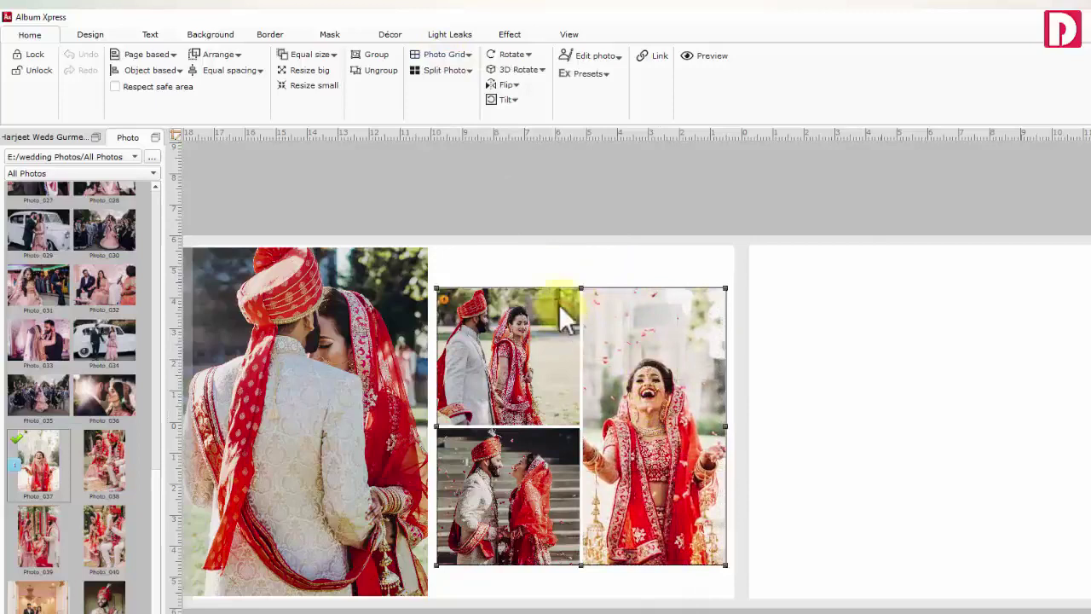
{"action": "left_click", "coordinate": [445, 54]}
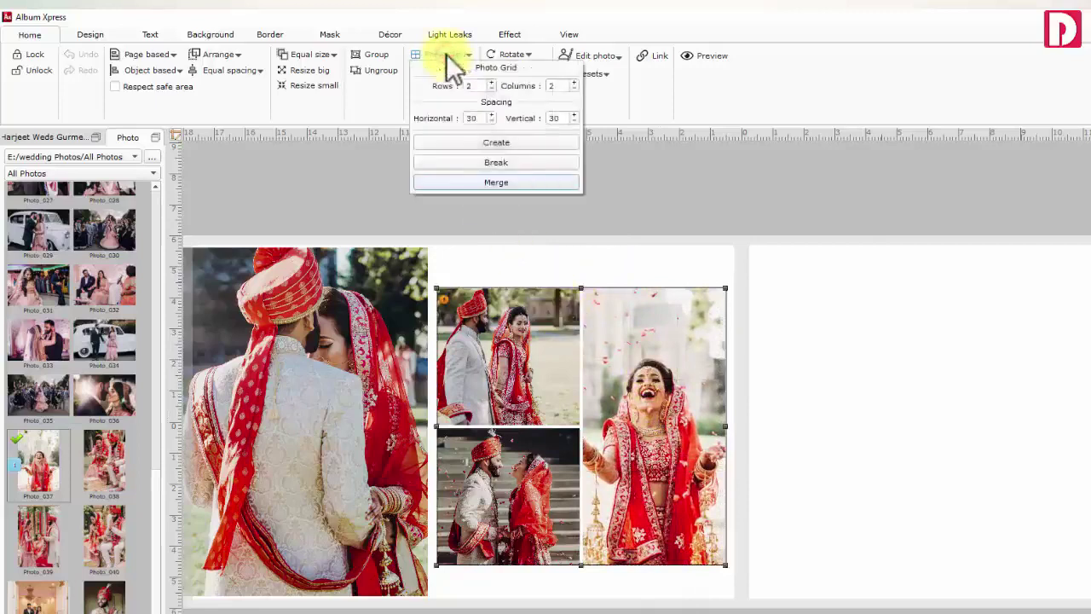
{"action": "left_click", "coordinate": [492, 160]}
{"action": "left_click", "coordinate": [657, 310]}
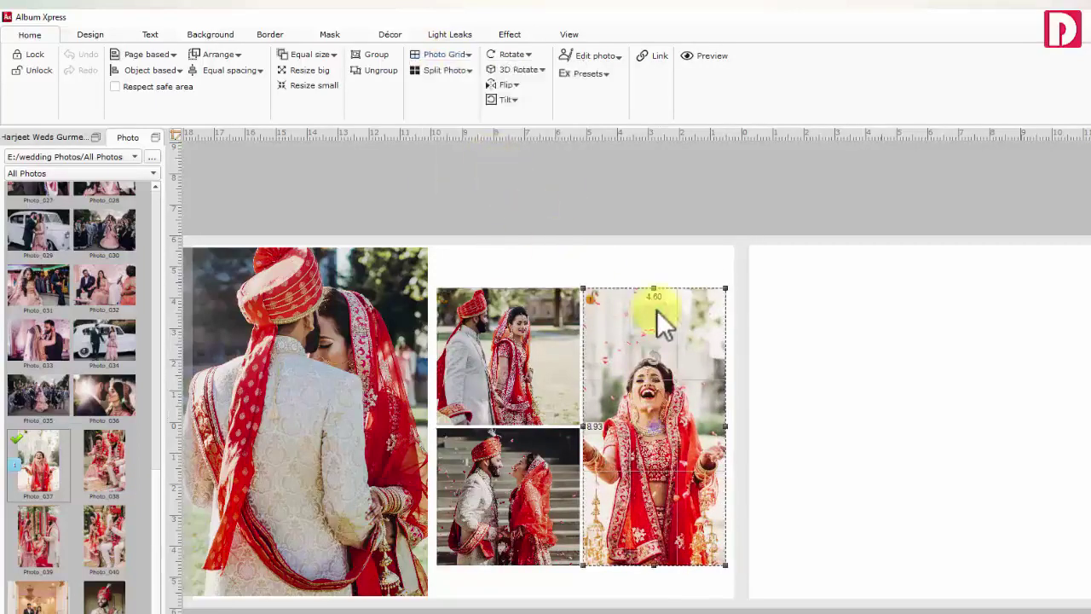
Select all the photos on the spread, enlarge them in small increments with Resize big, and reduce them again with Resize small
{"action": "left_click_drag", "start_coordinate": [519, 251], "coordinate": [642, 455]}
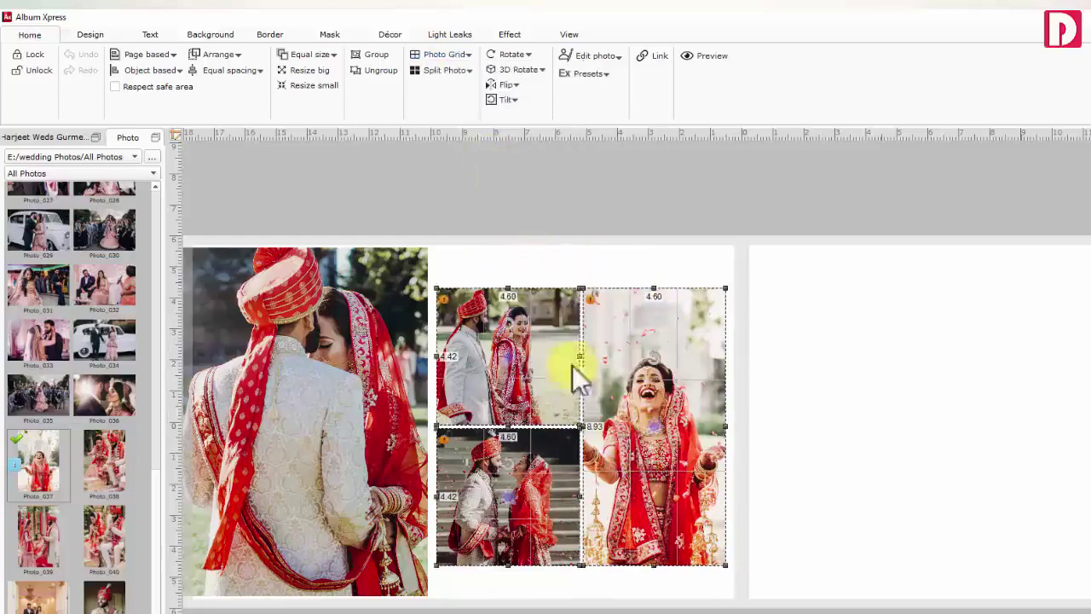
{"action": "left_click", "coordinate": [317, 70]}
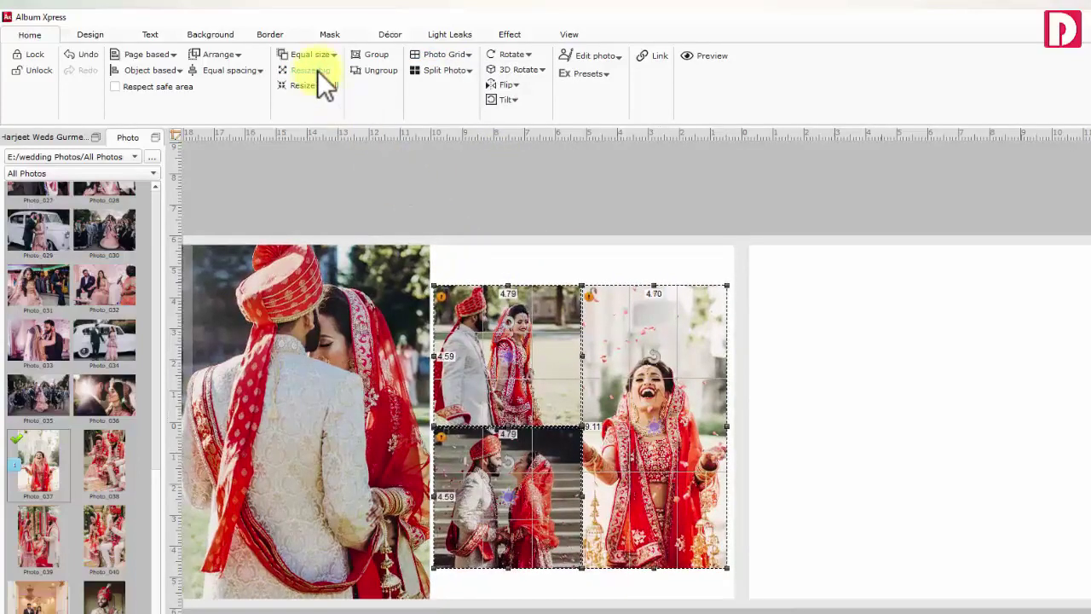
{"action": "left_click", "coordinate": [322, 87]}
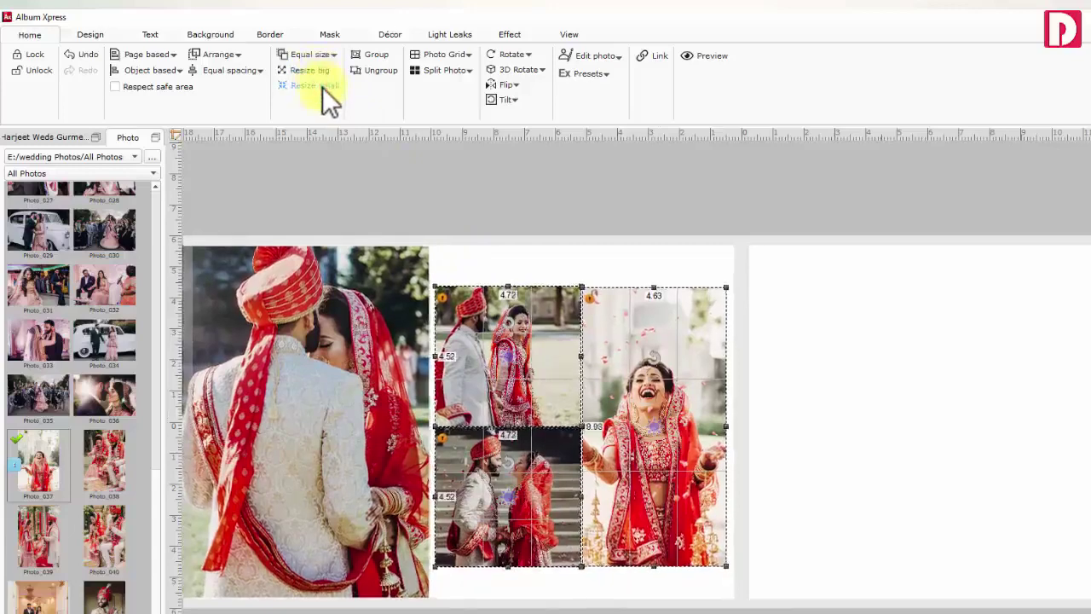
{"action": "left_click", "coordinate": [322, 87]}
{"action": "left_click", "coordinate": [504, 252]}
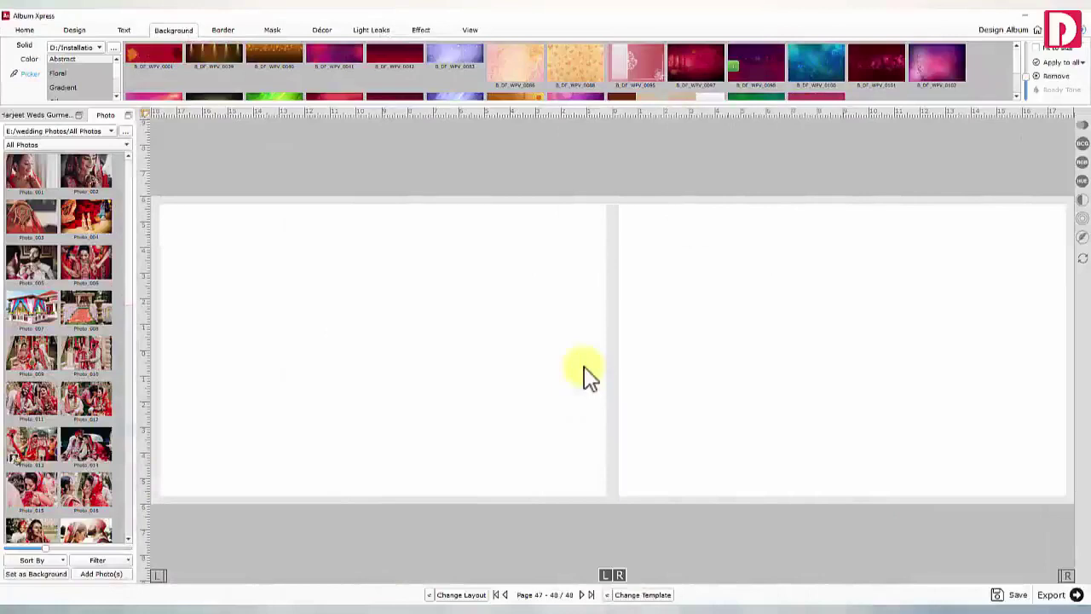
Fill the background of page 47 and then page 48 with the solid dark grey colour #4a4a4a
{"action": "left_click", "coordinate": [29, 59]}
{"action": "mouse_move", "coordinate": [675, 294]}
{"action": "left_mouse_down"}
{"action": "mouse_move", "coordinate": [672, 312]}
{"action": "mouse_move", "coordinate": [680, 292]}
{"action": "left_mouse_up"}
{"action": "left_click", "coordinate": [617, 424]}
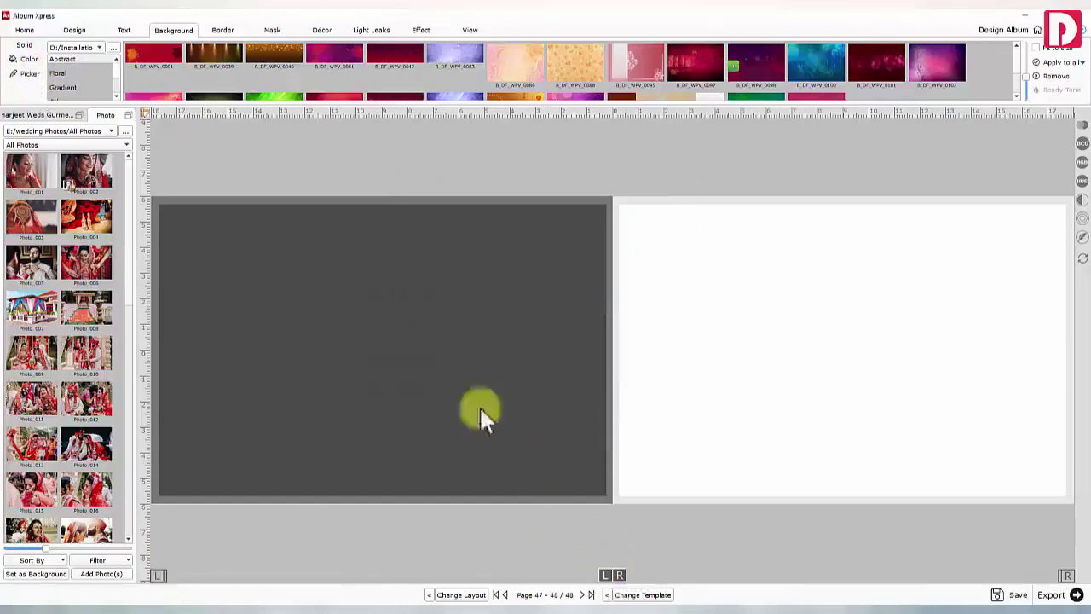
{"action": "left_click", "coordinate": [29, 59]}
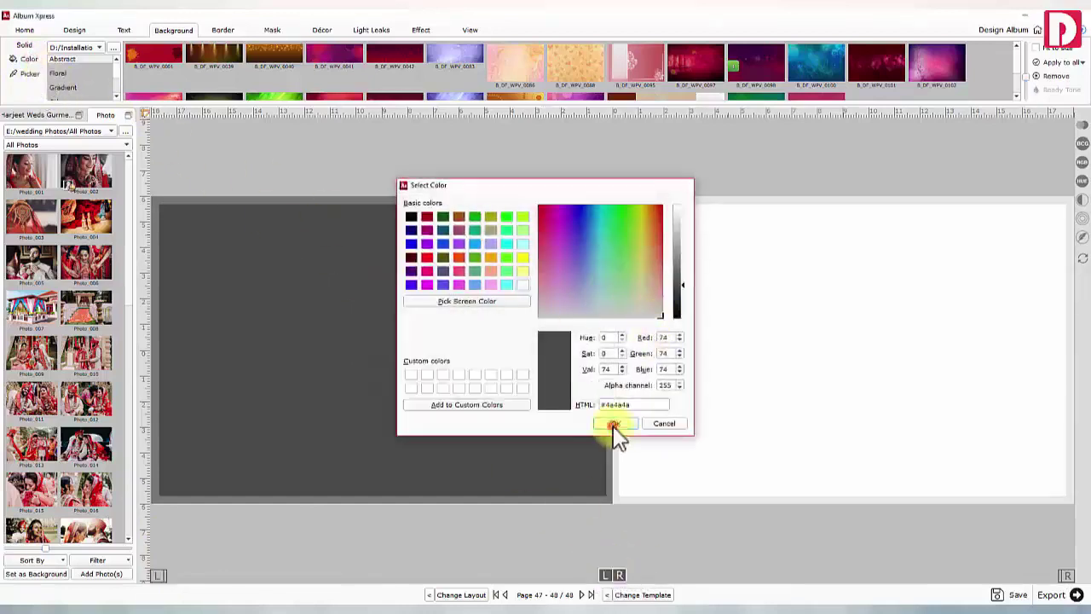
{"action": "left_click", "coordinate": [616, 424]}
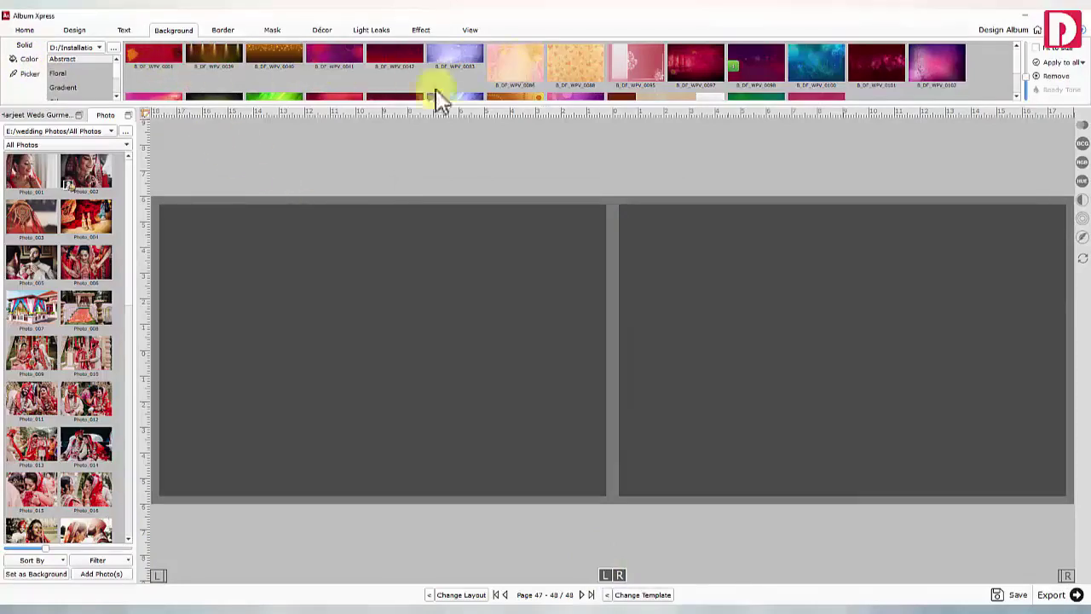
Set Photo_025 as the background of the whole spread and move it up within the pages to show more of the group
{"action": "scroll", "coordinate": [83, 401], "scroll_direction": "down", "scroll_amount": 3}
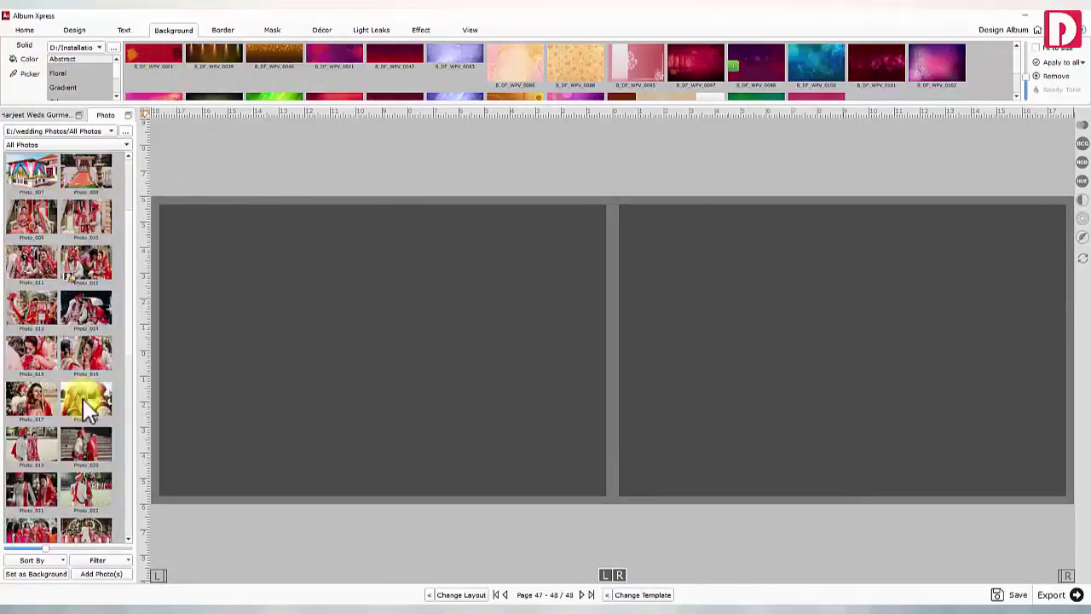
{"action": "scroll", "coordinate": [90, 408], "scroll_direction": "down", "scroll_amount": 3}
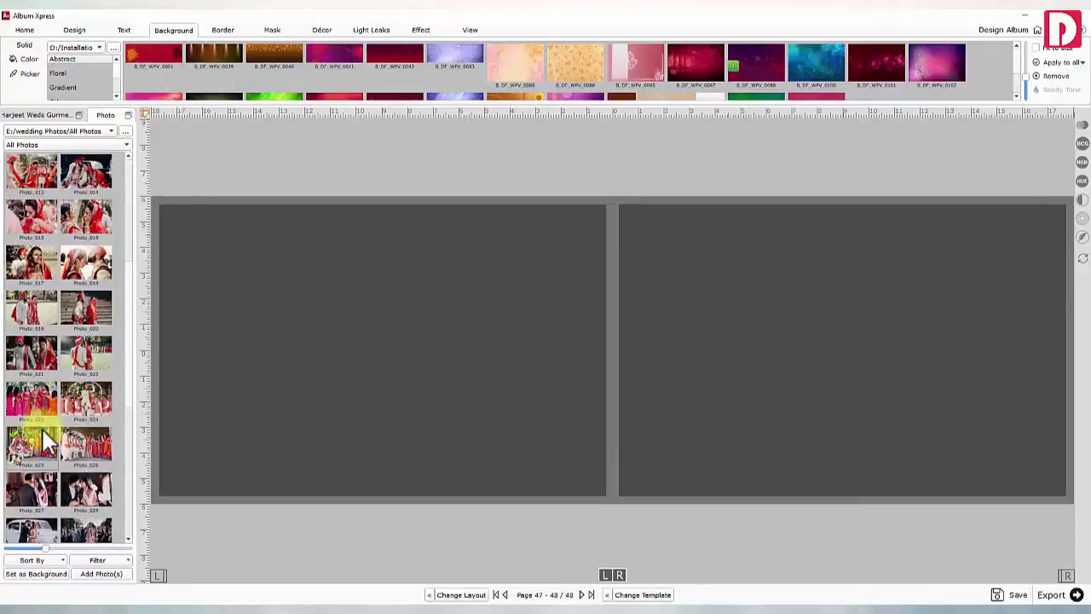
{"action": "left_click", "coordinate": [39, 574]}
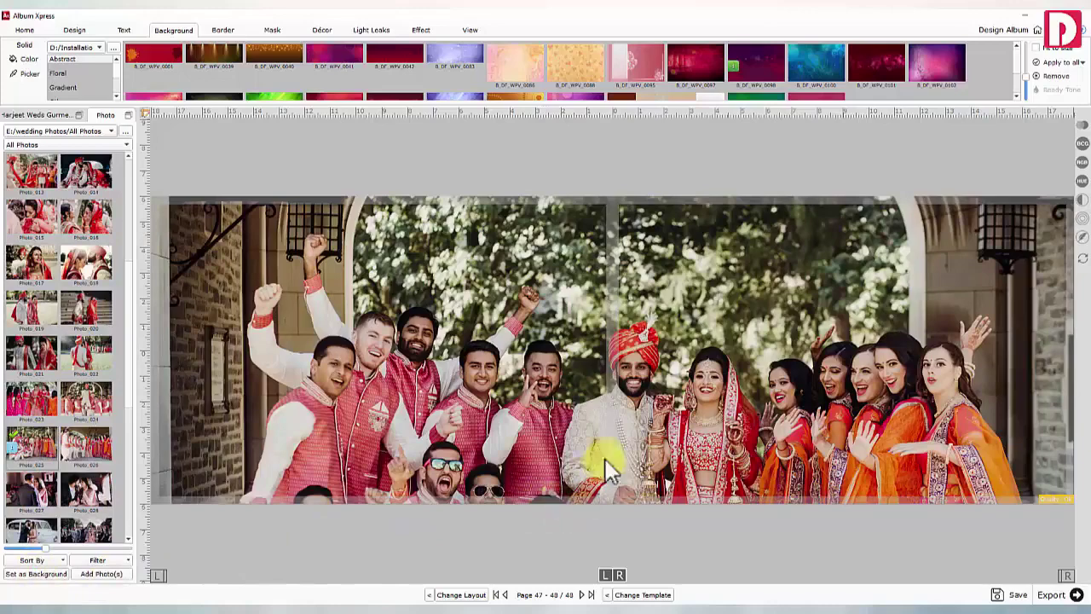
{"action": "left_click", "coordinate": [619, 388]}
{"action": "left_click_drag", "start_coordinate": [620, 387], "coordinate": [597, 316]}
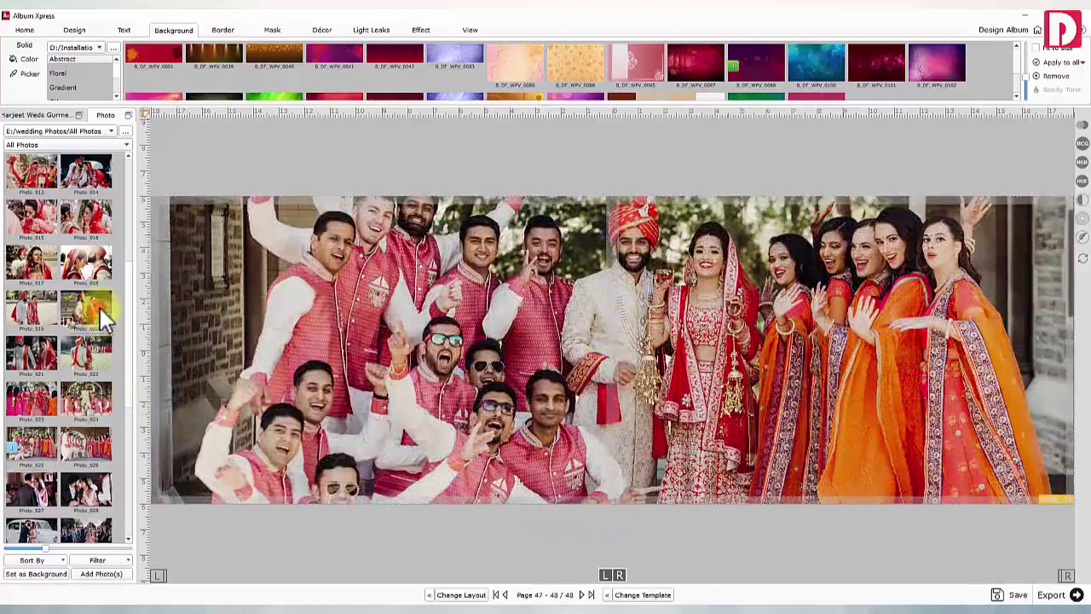
Add Photo_019 and Photo_020 to the spread, and shrink Photo_020 to about 5.77 × 3.85 inches near the lower edge of page 48
{"action": "left_click", "coordinate": [99, 574]}
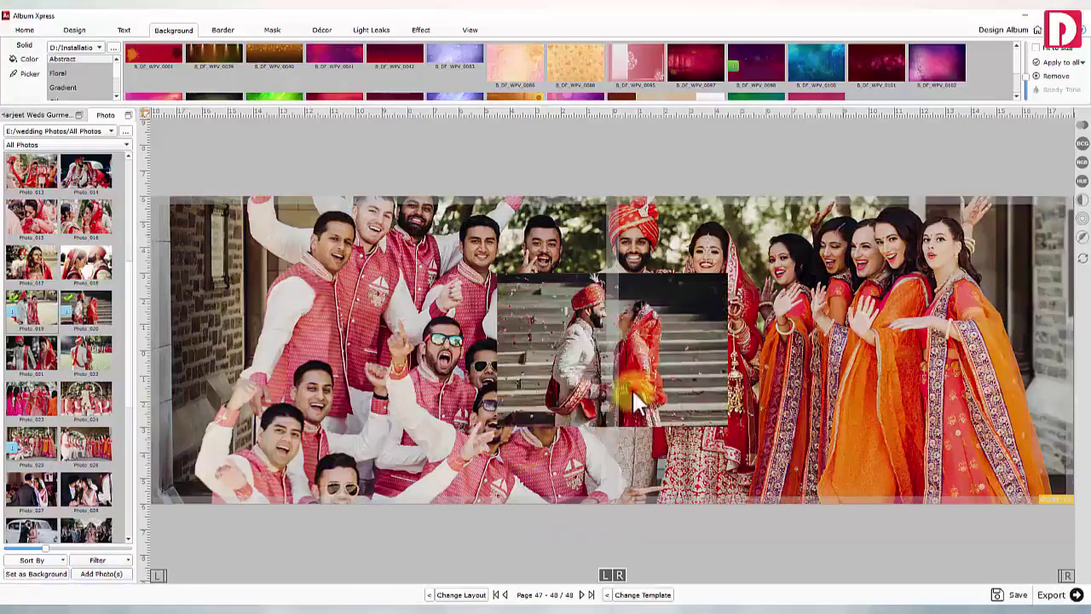
{"action": "left_click", "coordinate": [635, 401]}
{"action": "left_click_drag", "start_coordinate": [635, 399], "coordinate": [810, 453]}
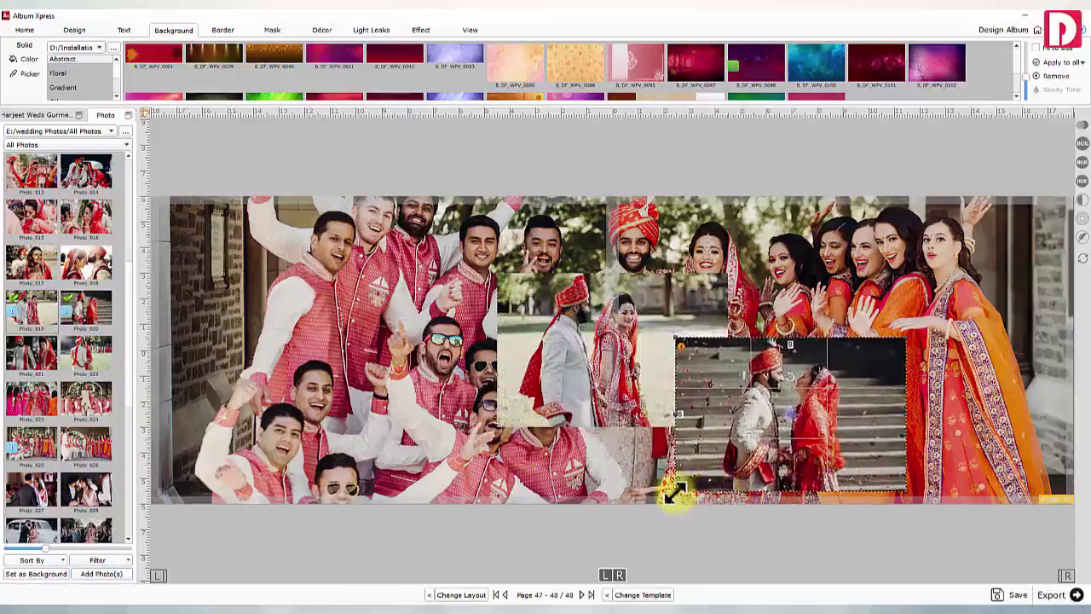
{"action": "left_click_drag", "start_coordinate": [673, 492], "coordinate": [722, 461]}
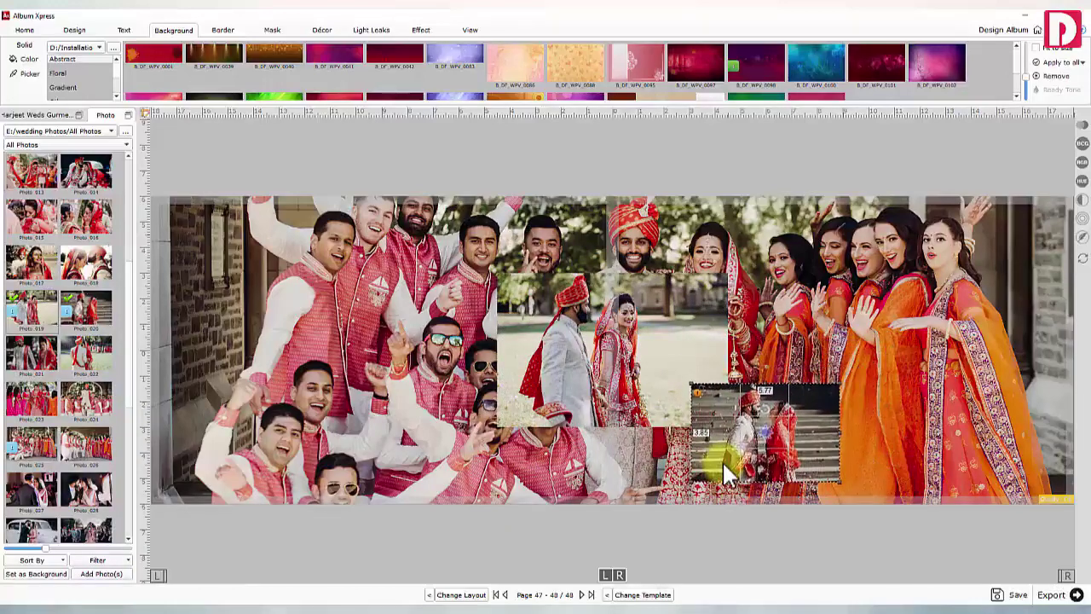
Make Photo_019 the same size as Photo_020 and place the two photos side by side along the lower edge of page 48
{"action": "left_click", "coordinate": [658, 371]}
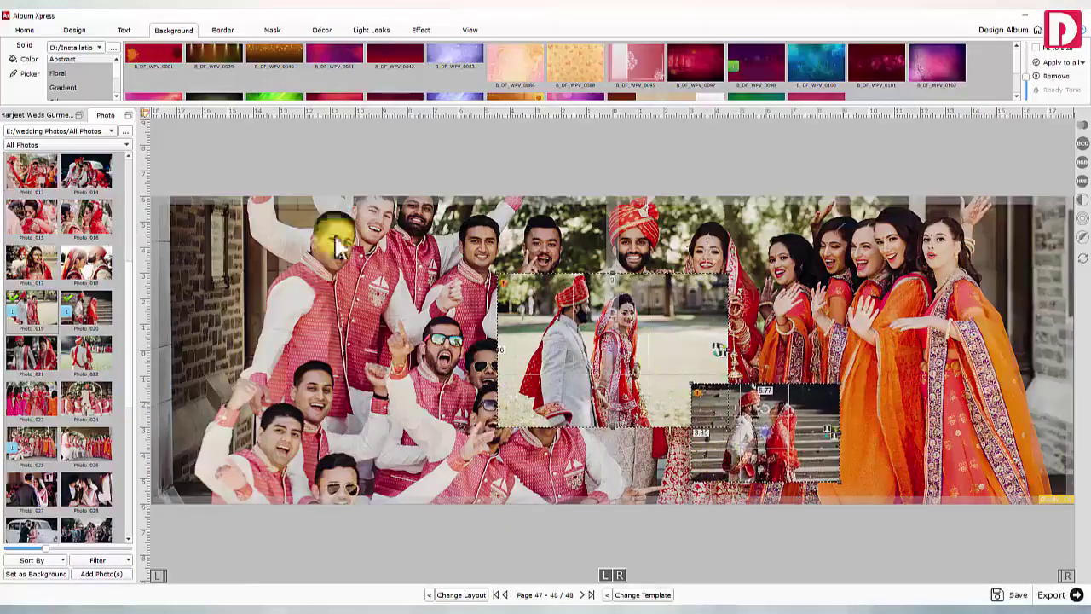
{"action": "left_click", "coordinate": [25, 30]}
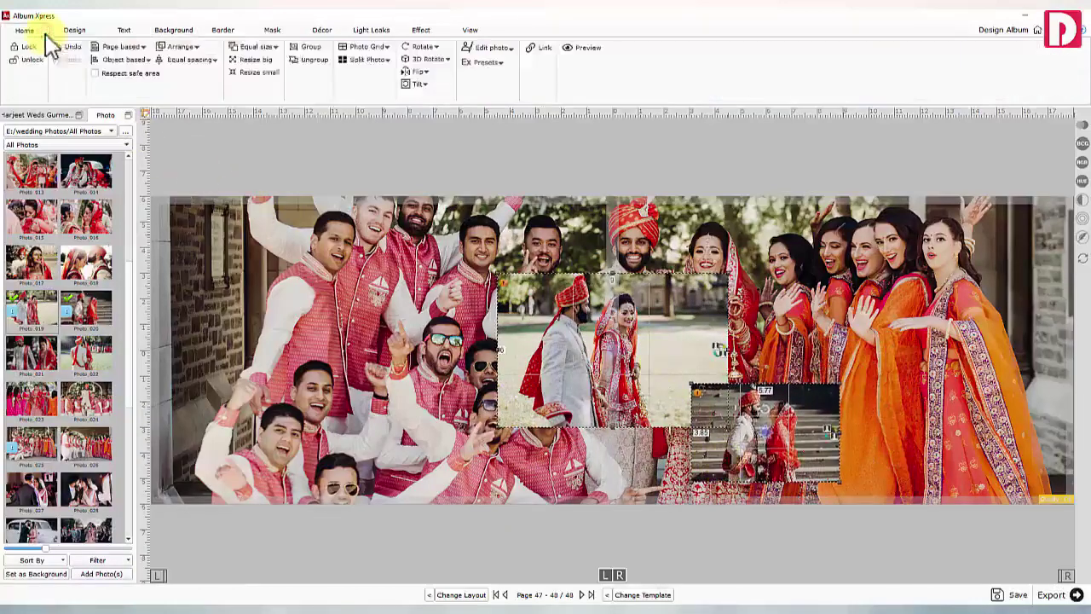
{"action": "left_click", "coordinate": [273, 47]}
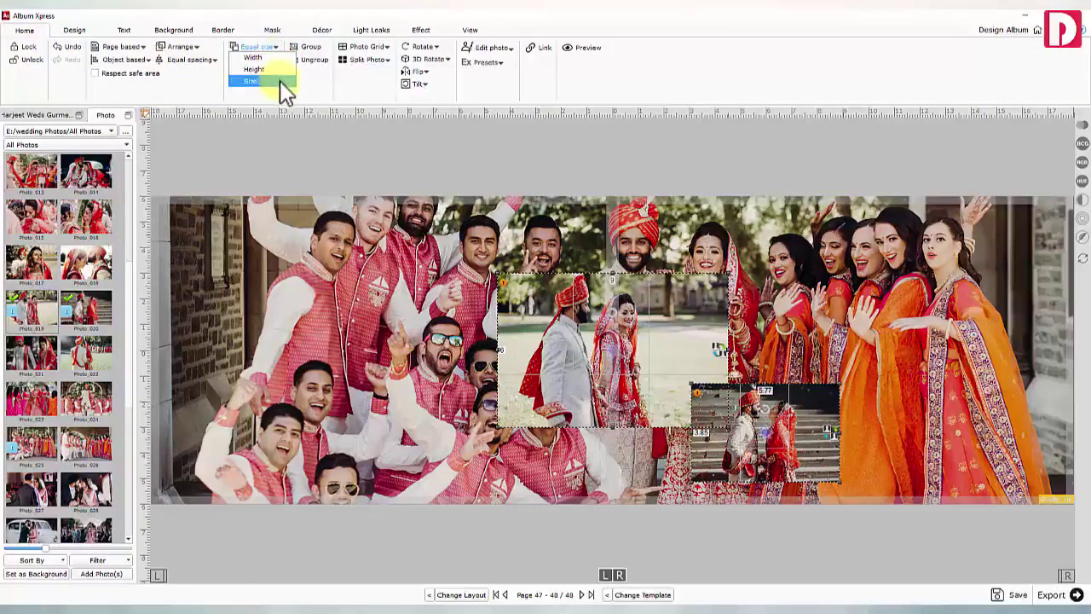
{"action": "left_click", "coordinate": [252, 81]}
{"action": "left_click_drag", "start_coordinate": [750, 443], "coordinate": [972, 465]}
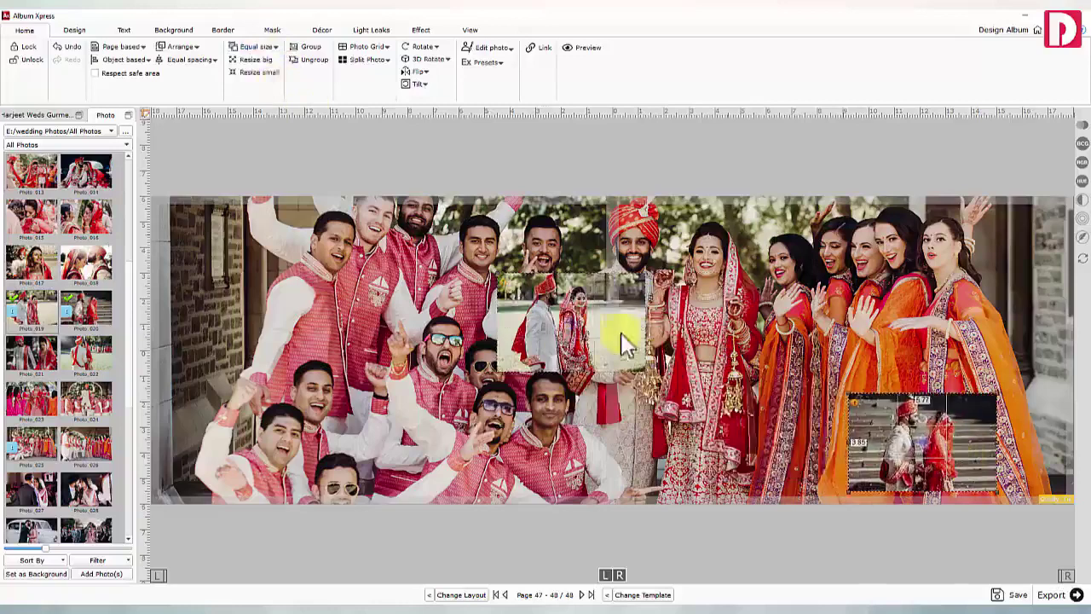
{"action": "left_click_drag", "start_coordinate": [620, 332], "coordinate": [802, 449]}
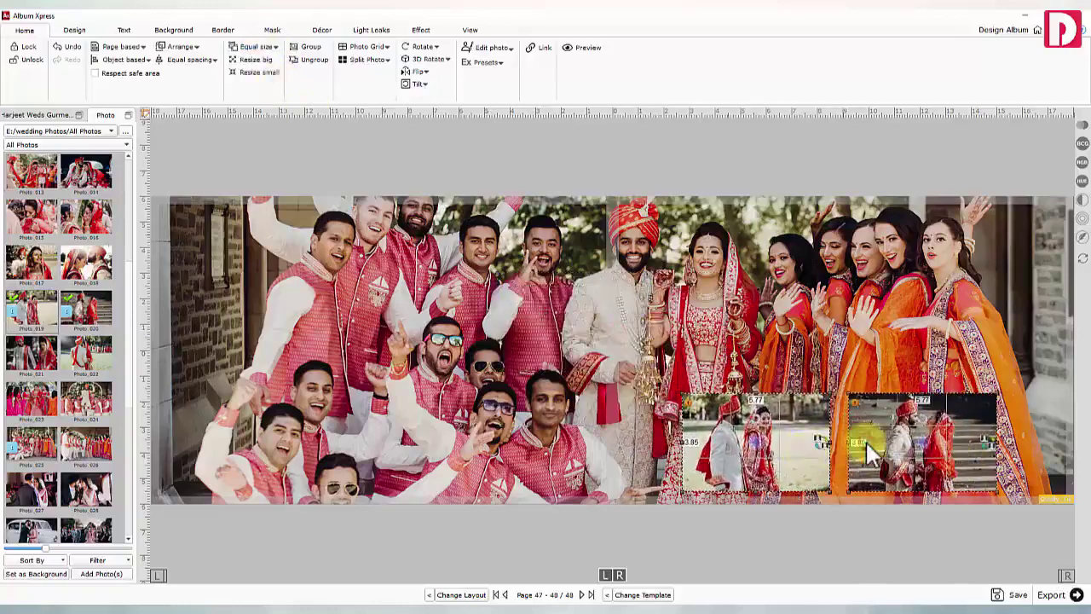
Enlarge the two photos as one group, shift it toward the lower outer corner of page 48, and ungroup them
{"action": "left_click", "coordinate": [308, 47]}
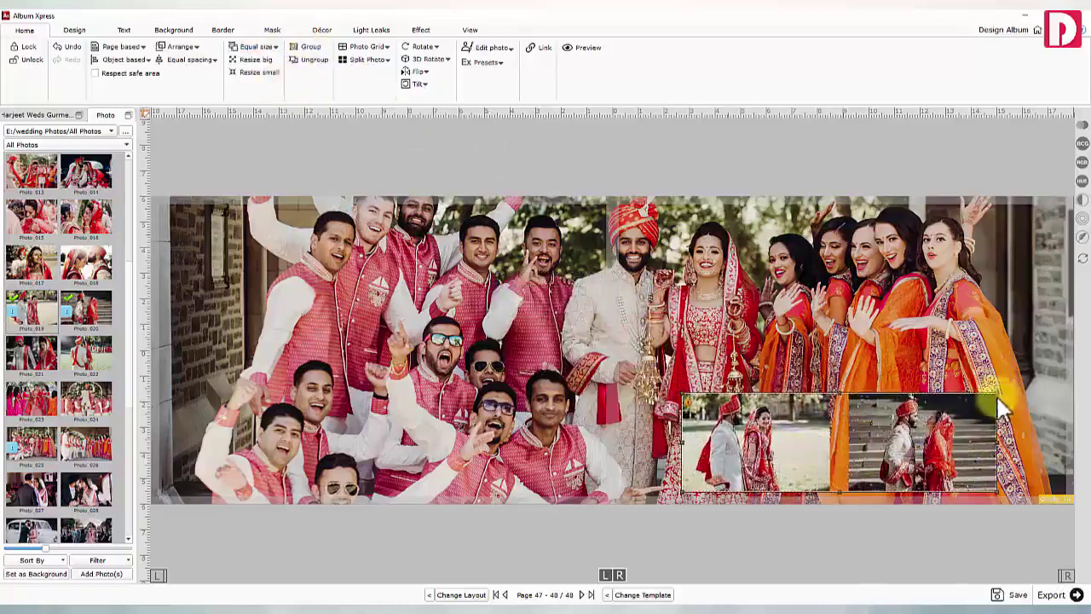
{"action": "left_click_drag", "start_coordinate": [998, 398], "coordinate": [1041, 379]}
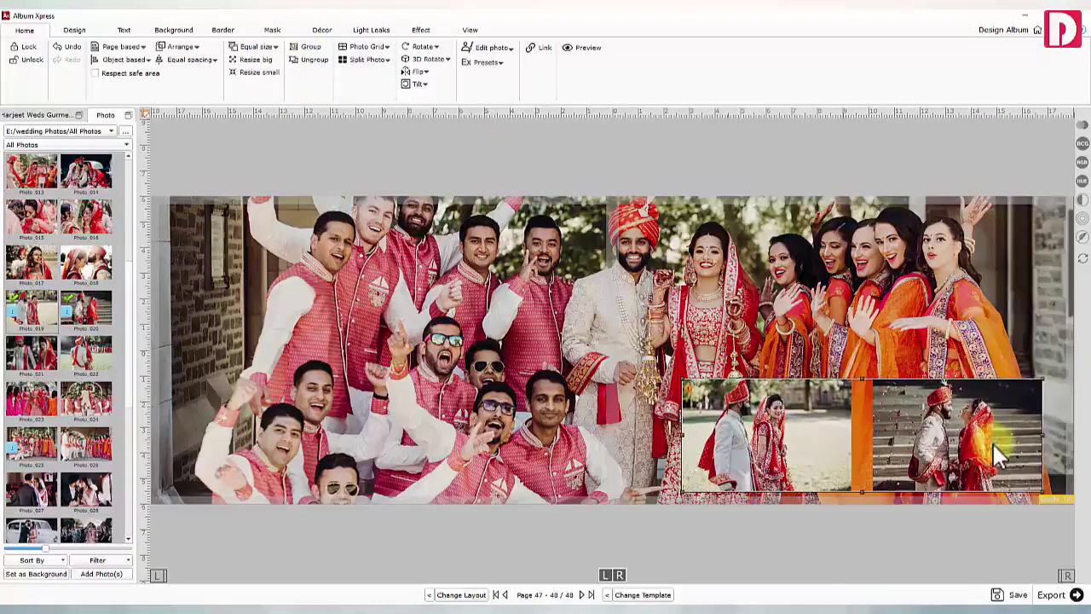
{"action": "left_click_drag", "start_coordinate": [992, 441], "coordinate": [1000, 444]}
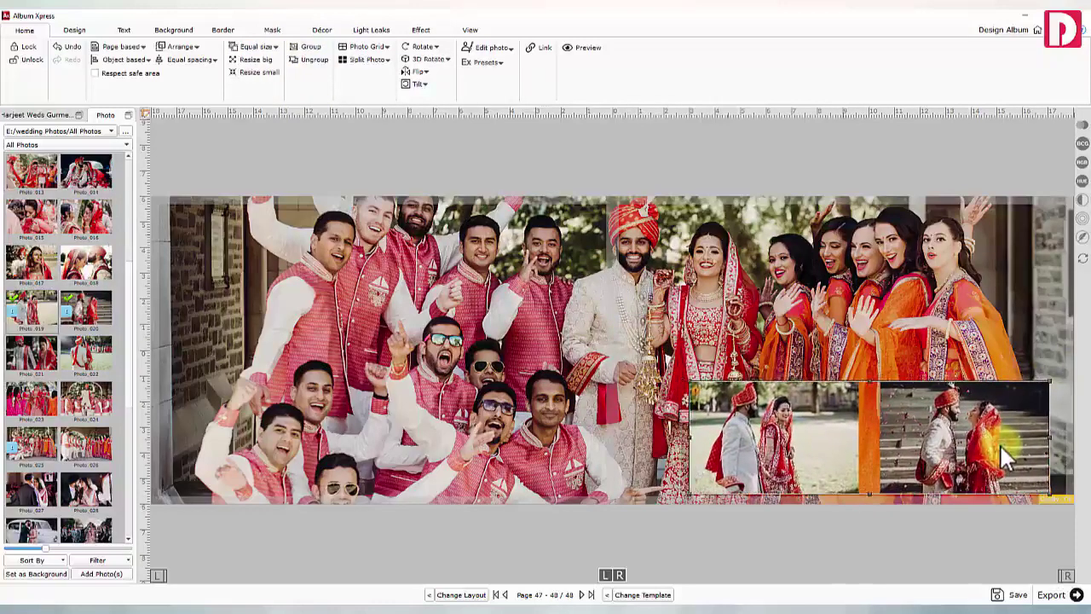
{"action": "left_click", "coordinate": [308, 61]}
{"action": "left_click", "coordinate": [839, 452]}
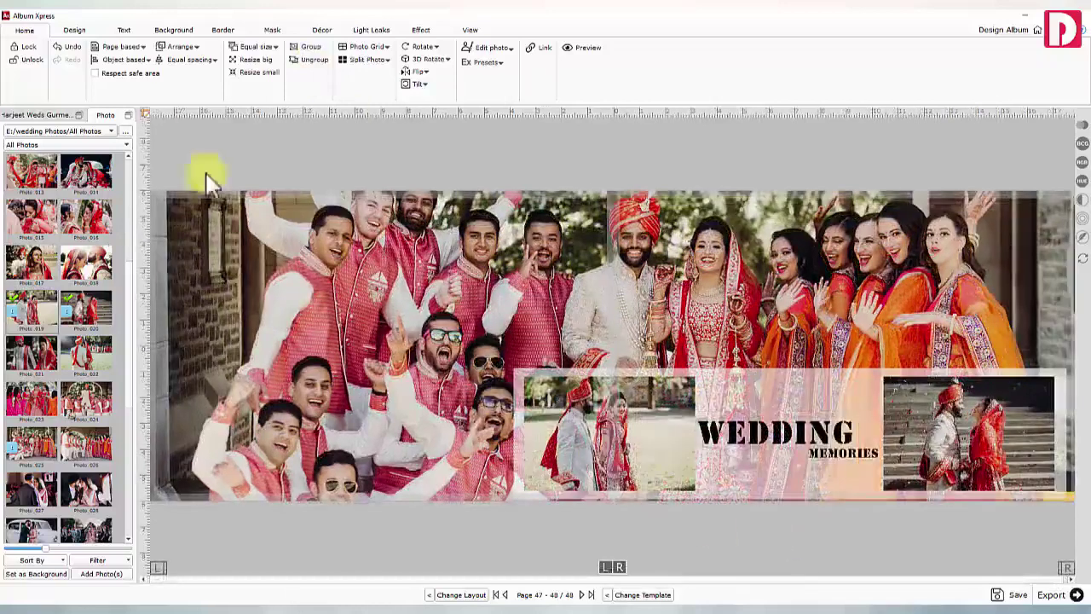
{"action": "left_click", "coordinate": [88, 31]}
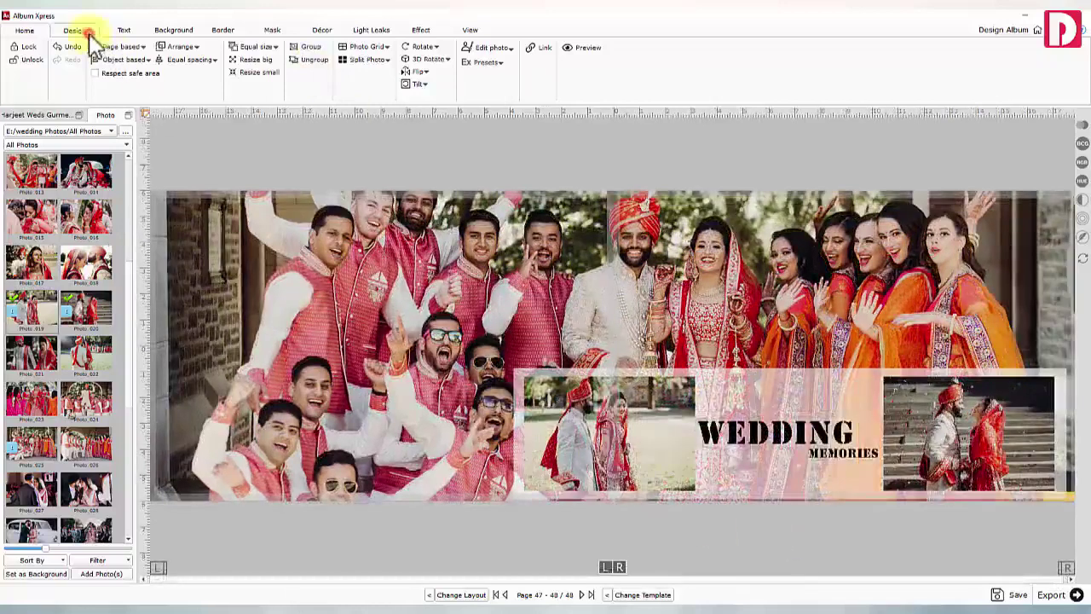
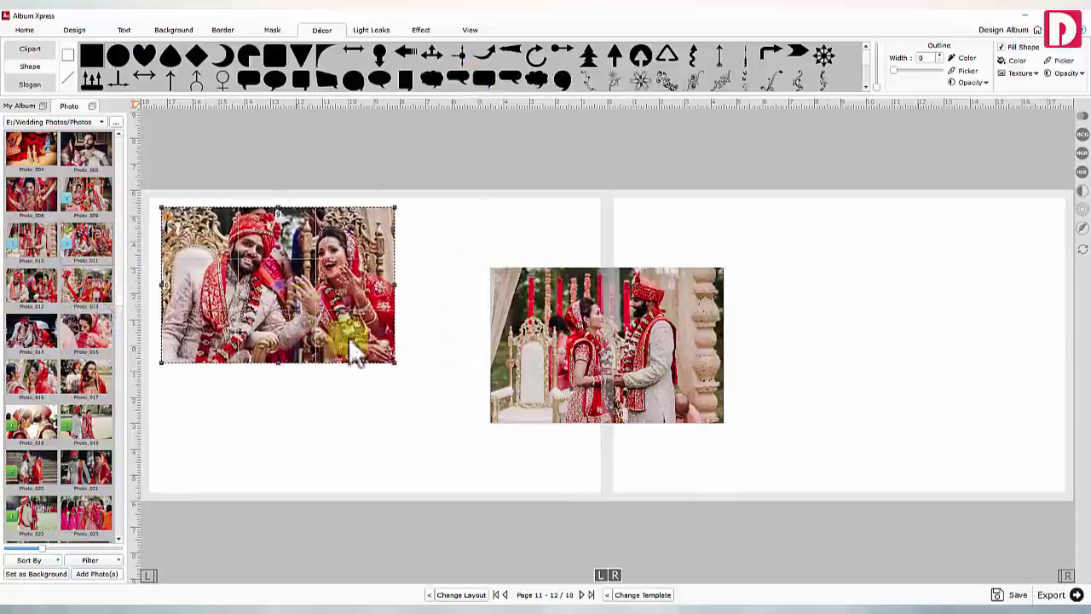
Shrink the three photos on pages 11–12 to about 4.69 × 3.13 inches, stack them in a column along page 11's outer edge, and select them
{"action": "left_click_drag", "start_coordinate": [392, 364], "coordinate": [282, 286]}
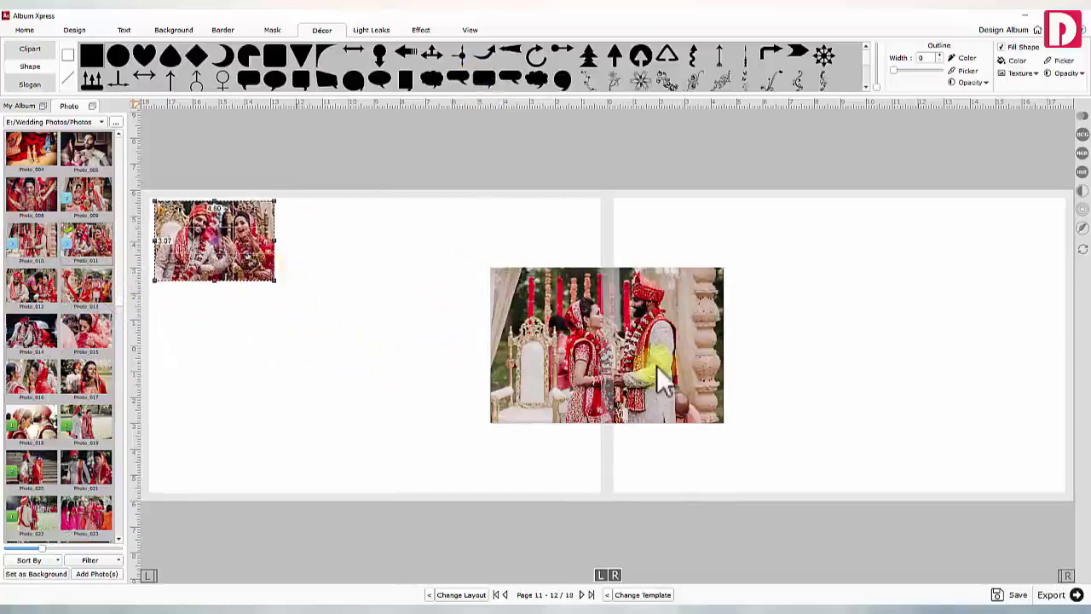
{"action": "left_click_drag", "start_coordinate": [657, 378], "coordinate": [429, 393]}
{"action": "left_click_drag", "start_coordinate": [396, 345], "coordinate": [265, 343]}
{"action": "left_click", "coordinate": [690, 413]}
{"action": "left_click_drag", "start_coordinate": [689, 414], "coordinate": [256, 437]}
{"action": "left_click_drag", "start_coordinate": [329, 493], "coordinate": [248, 273]}
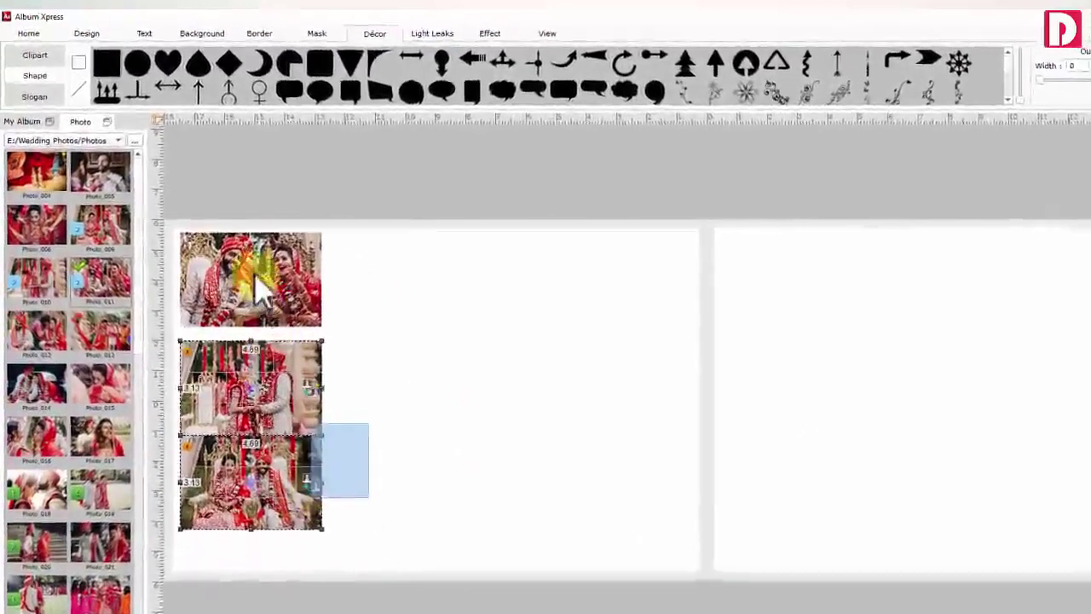
{"action": "left_click", "coordinate": [28, 33]}
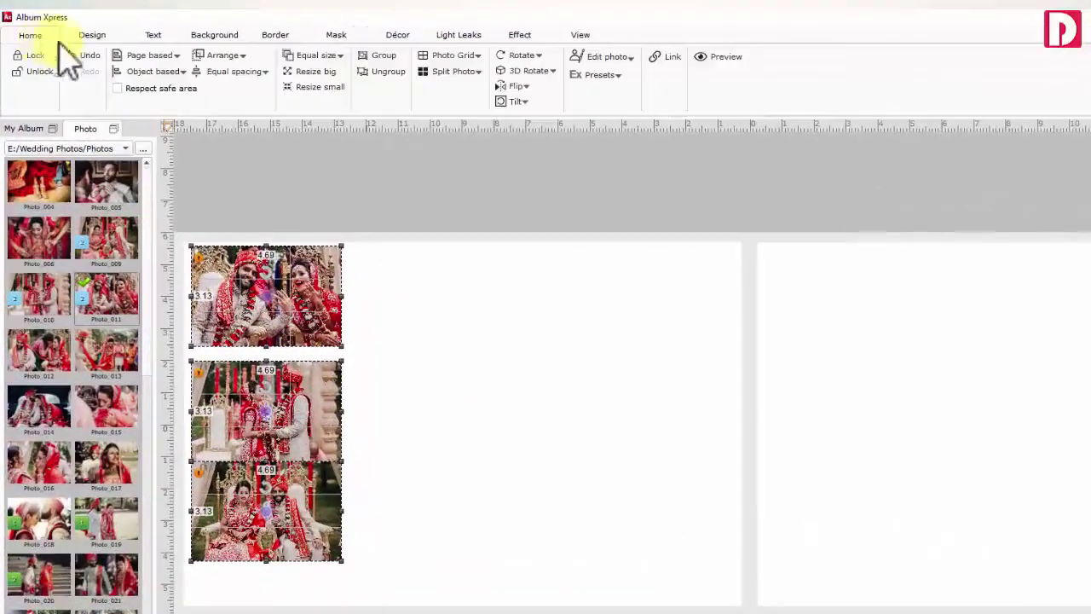
Space the three stacked photos on page 11 equally in the vertical direction
{"action": "left_click", "coordinate": [245, 71]}
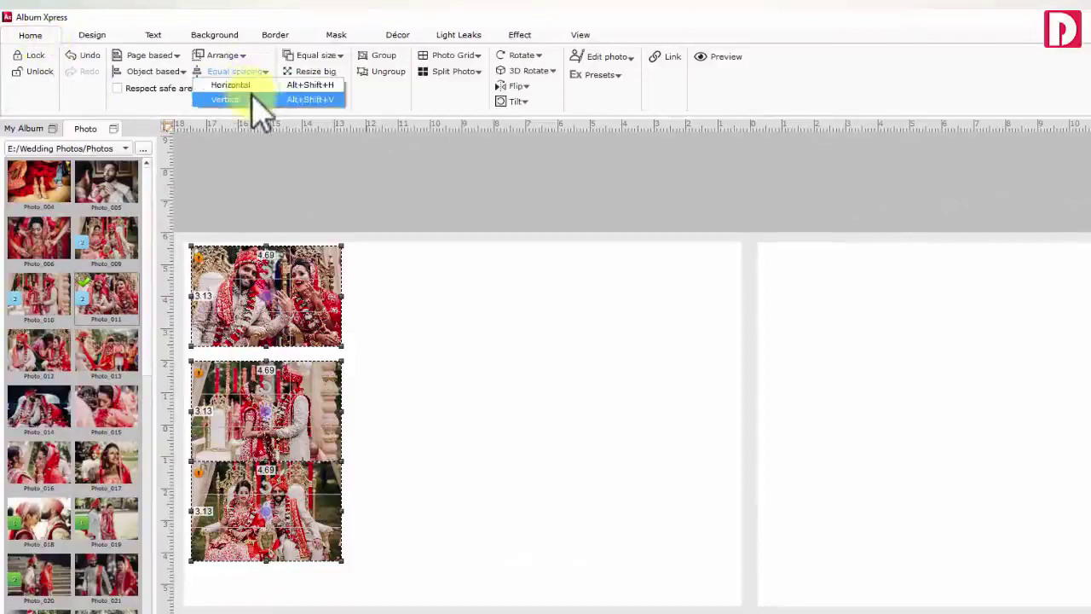
{"action": "left_click", "coordinate": [226, 99]}
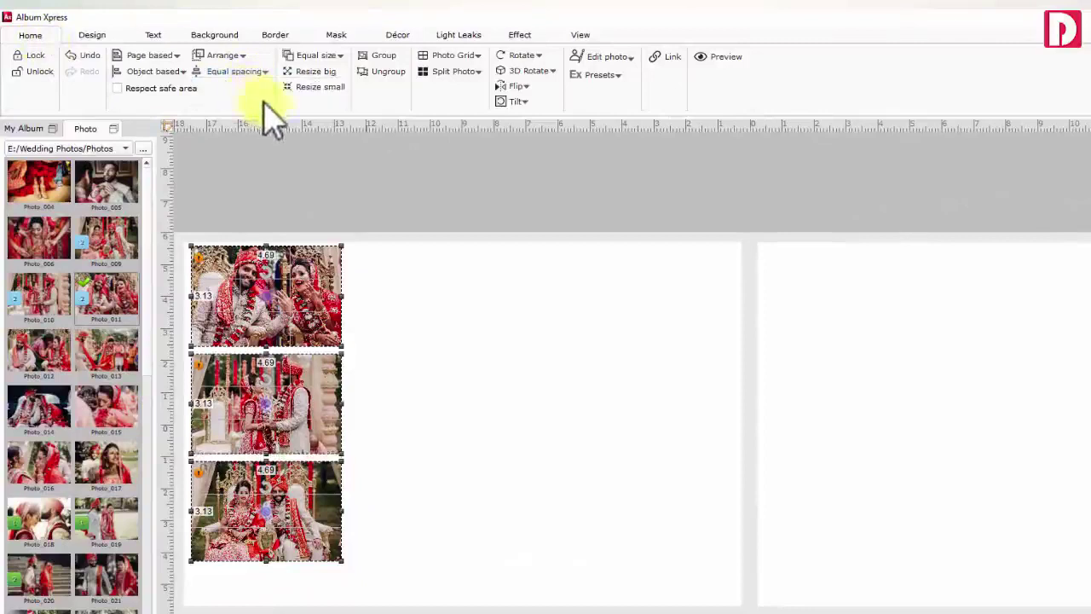
{"action": "left_click", "coordinate": [341, 213]}
Add a square shape and stretch it into a band about 9.1 inches high across the full width of pages 11–12
{"action": "left_click", "coordinate": [393, 41]}
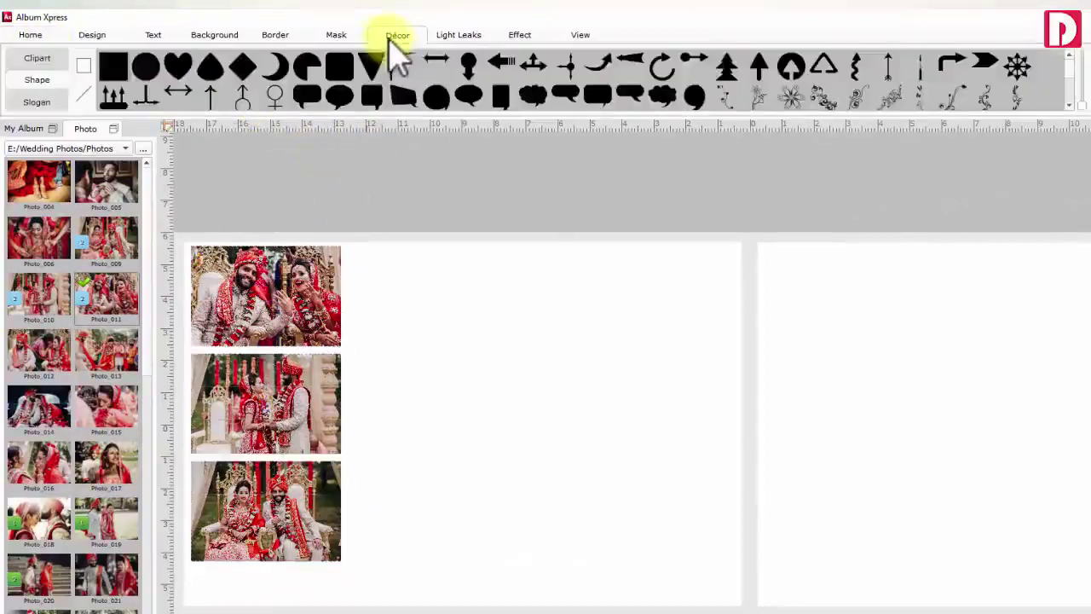
{"action": "left_click", "coordinate": [113, 69]}
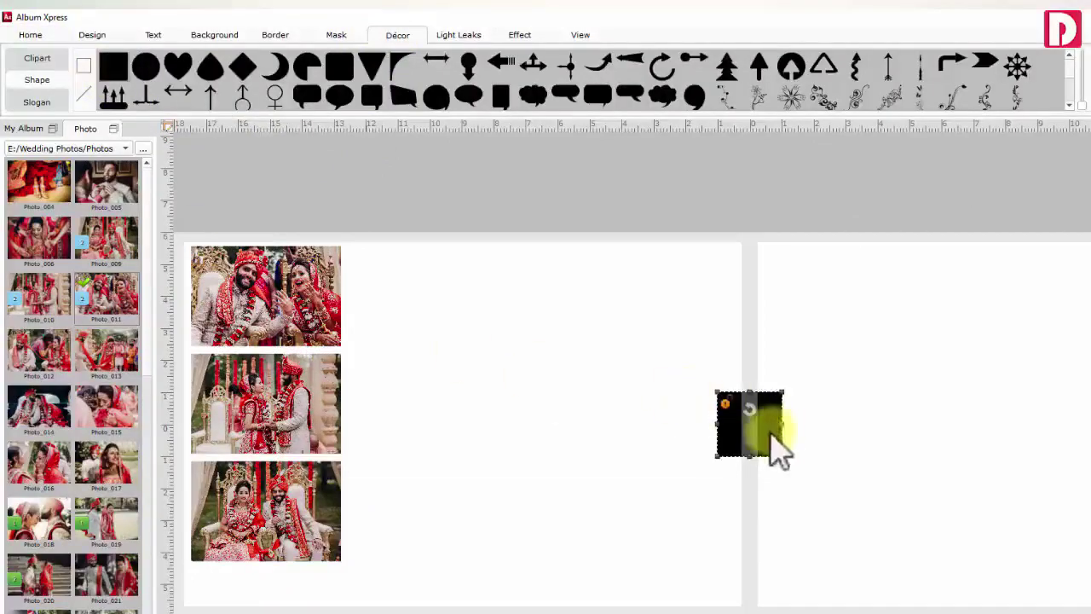
{"action": "left_click_drag", "start_coordinate": [779, 445], "coordinate": [299, 421]}
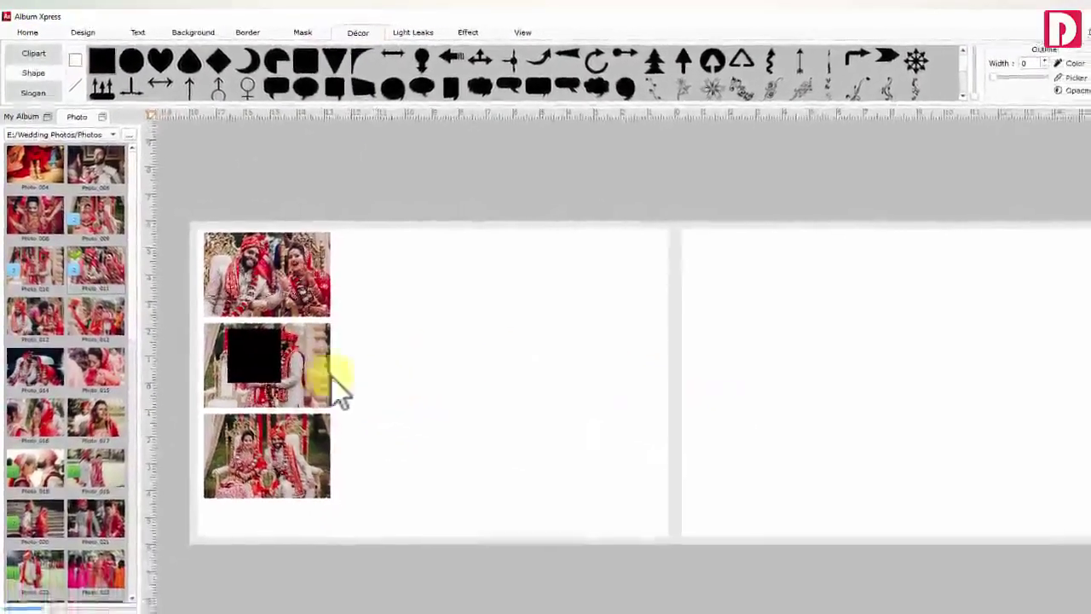
{"action": "left_click_drag", "start_coordinate": [224, 367], "coordinate": [216, 354]}
{"action": "left_click_drag", "start_coordinate": [279, 367], "coordinate": [453, 372]}
{"action": "left_click_drag", "start_coordinate": [397, 323], "coordinate": [1042, 324]}
{"action": "left_click_drag", "start_coordinate": [611, 287], "coordinate": [596, 239]}
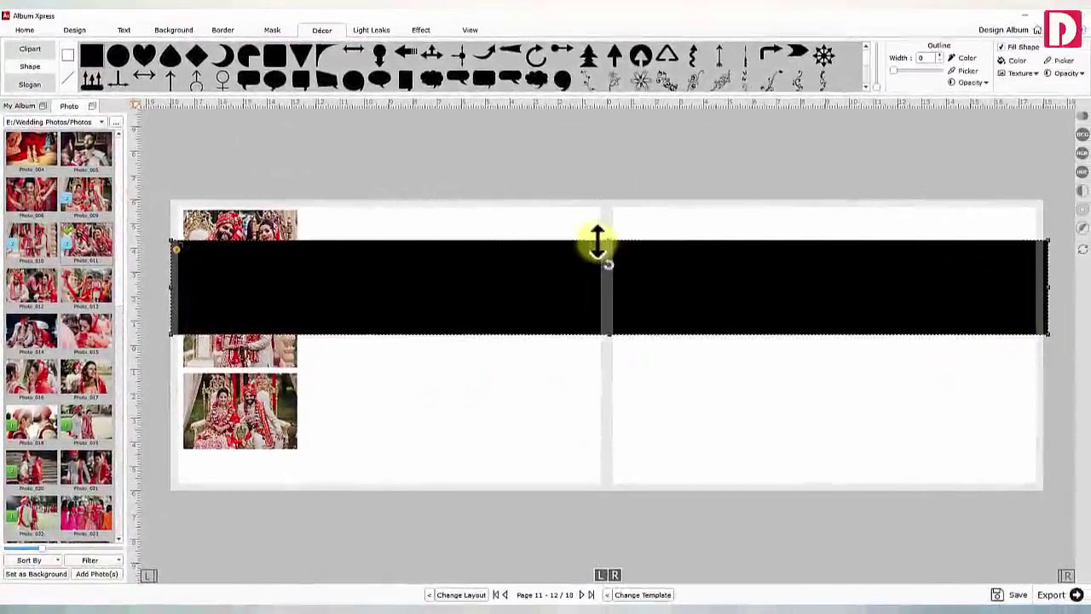
{"action": "left_click_drag", "start_coordinate": [609, 333], "coordinate": [610, 459]}
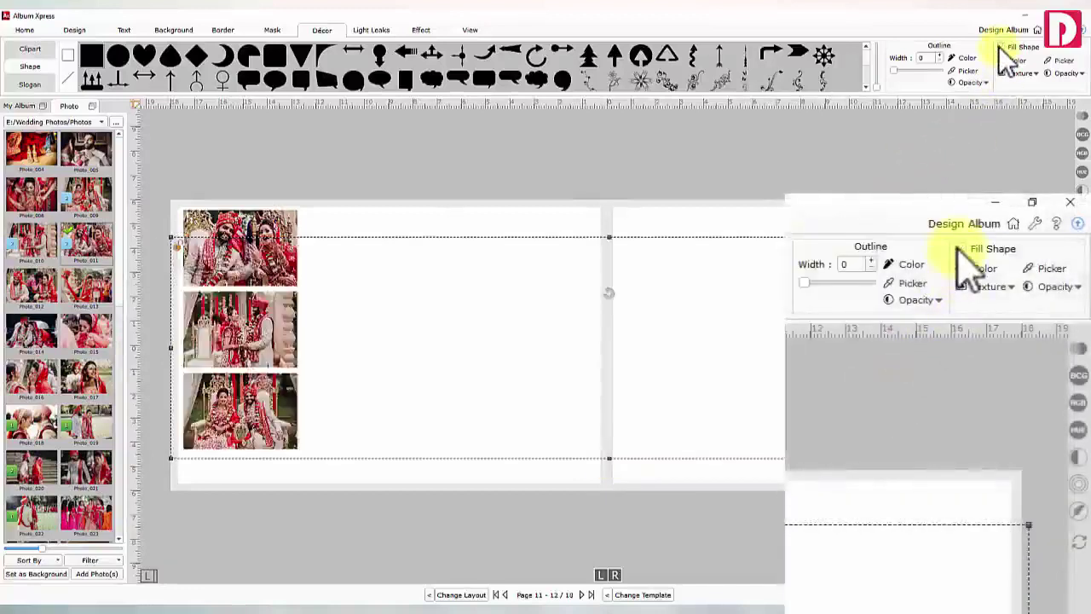
Turn on the band's shape fill and paste an HTML color code to make it light salmon
{"action": "left_click", "coordinate": [1001, 46]}
{"action": "left_click", "coordinate": [1013, 59]}
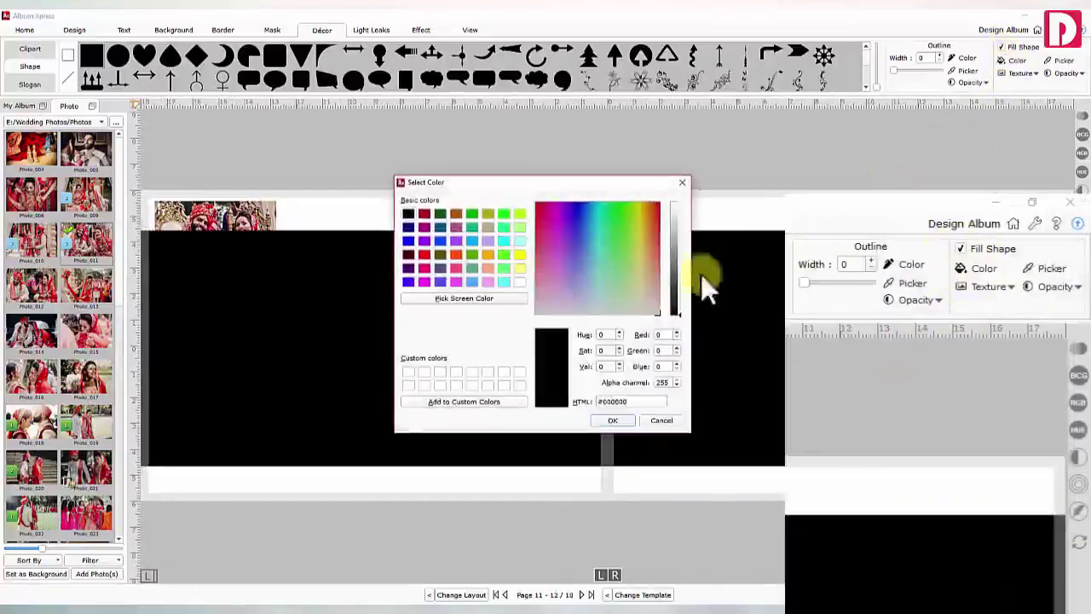
{"action": "double_click", "coordinate": [616, 400]}
{"action": "key", "text": "ctrl+v"}
{"action": "left_click", "coordinate": [612, 420]}
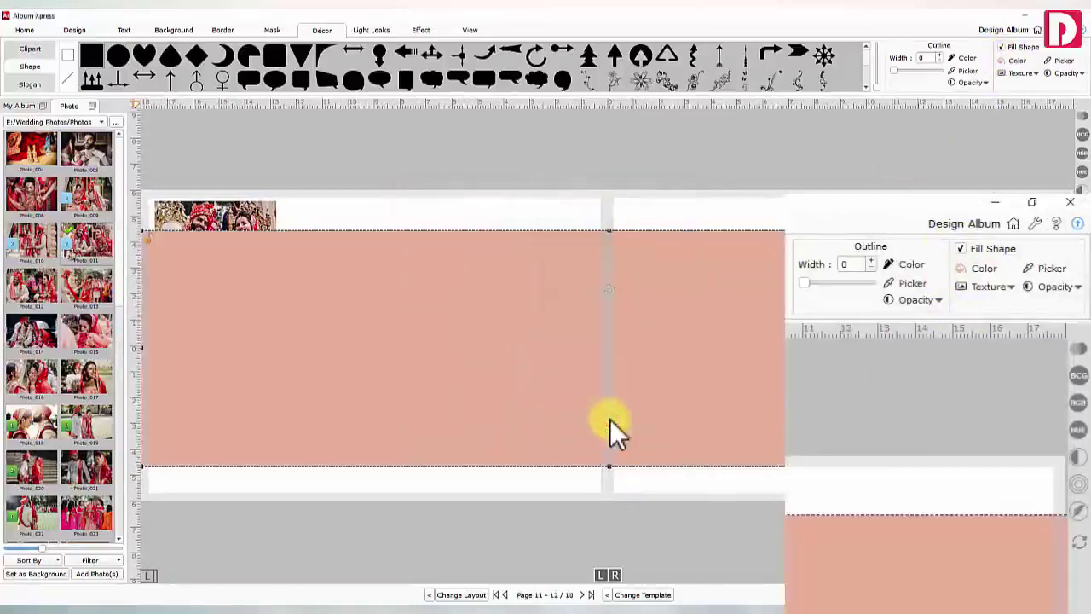
{"action": "left_click", "coordinate": [1063, 73]}
{"action": "left_click", "coordinate": [1064, 75]}
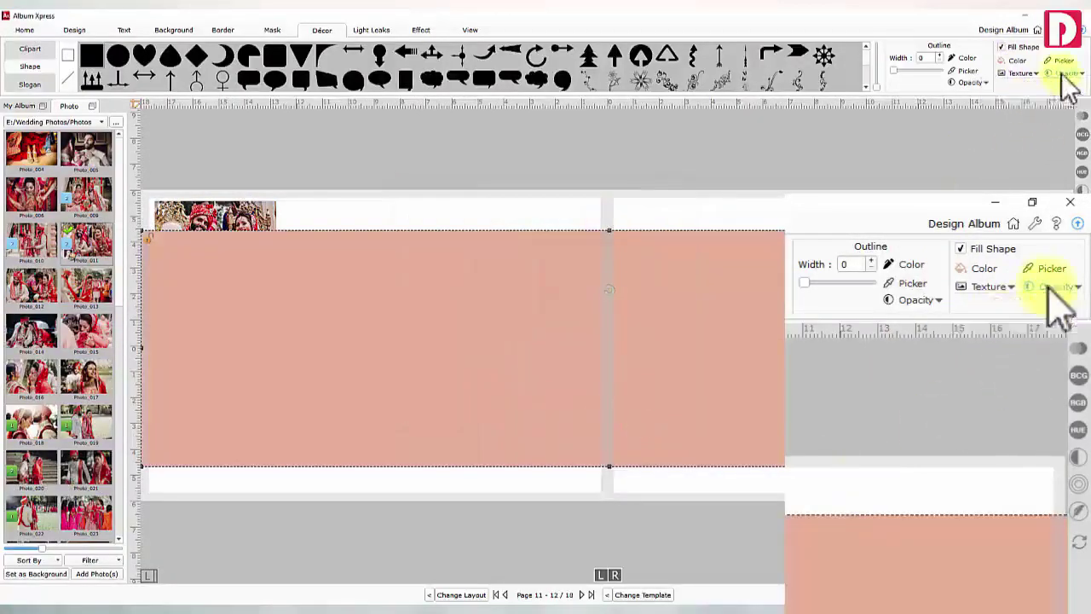
{"action": "left_click", "coordinate": [1030, 72]}
{"action": "left_click", "coordinate": [1021, 73]}
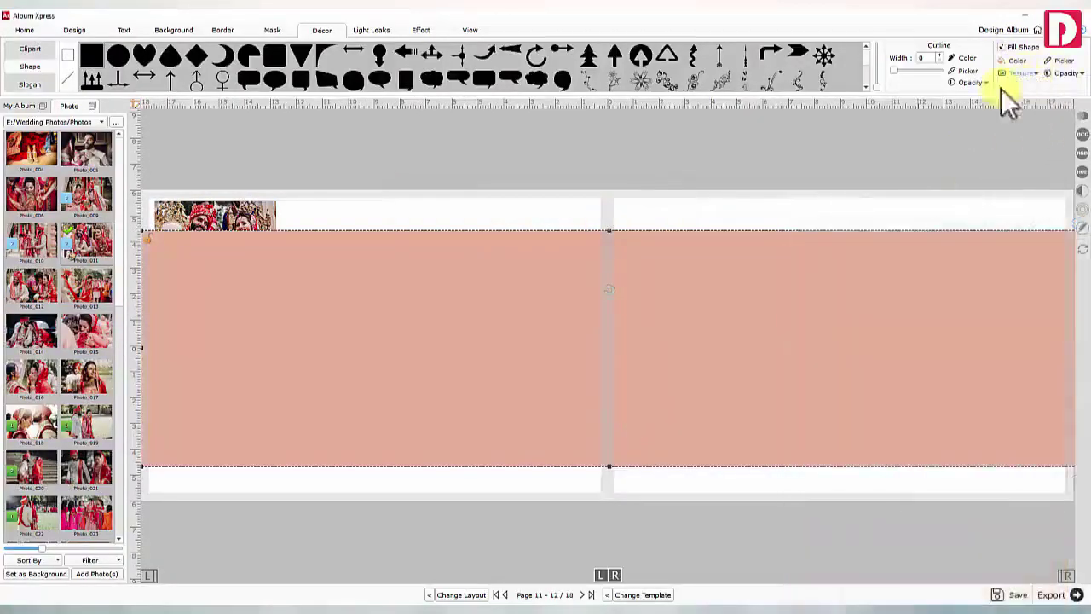
Send the salmon band behind the three photos
{"action": "right_click", "coordinate": [420, 297]}
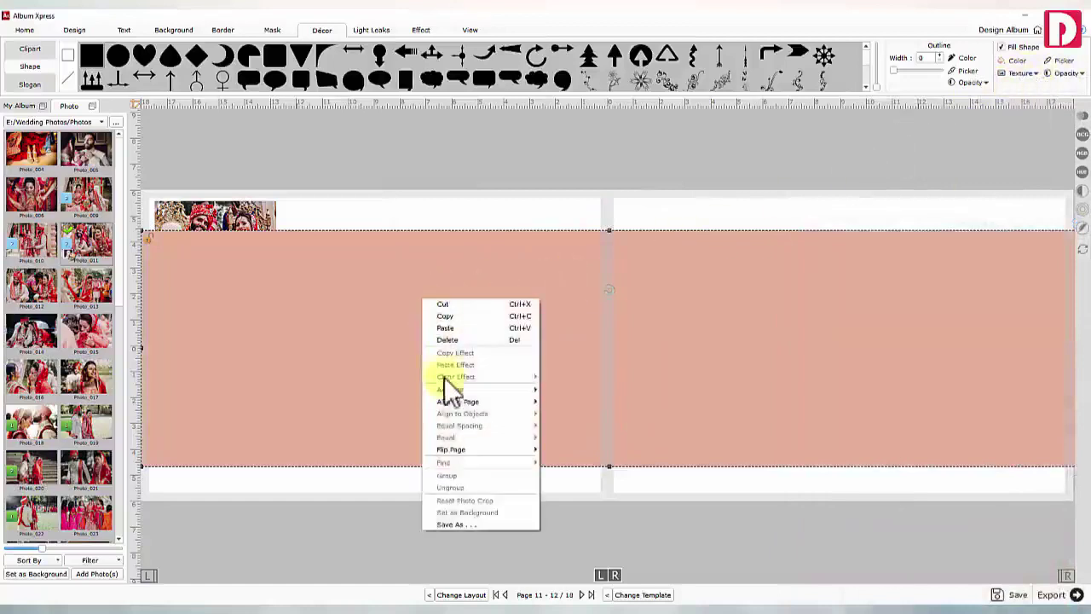
{"action": "mouse_move", "coordinate": [530, 390]}
{"action": "left_click", "coordinate": [573, 390]}
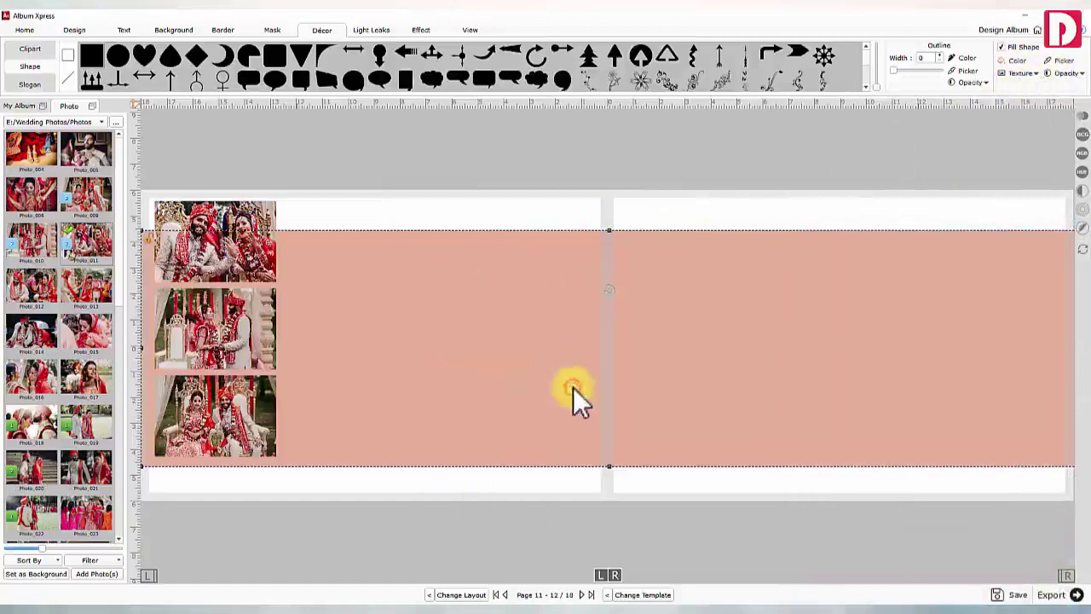
Group the three stacked photos on page 11 and enlarge the group to nearly the full page height
{"action": "left_click", "coordinate": [243, 264]}
{"action": "left_click", "coordinate": [252, 314], "text": "ctrl"}
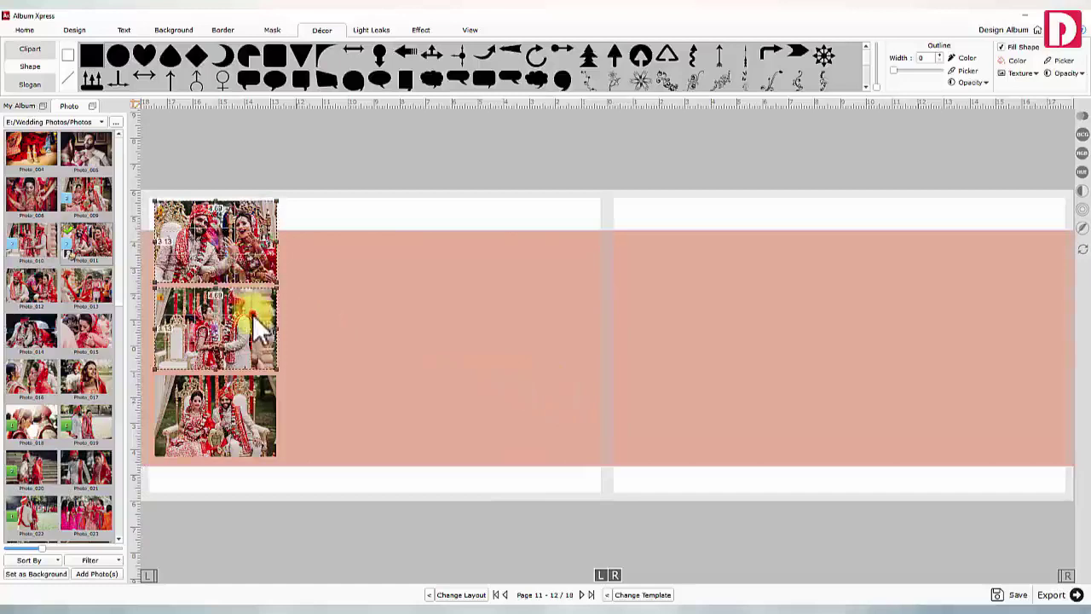
{"action": "left_click", "coordinate": [238, 397], "text": "ctrl"}
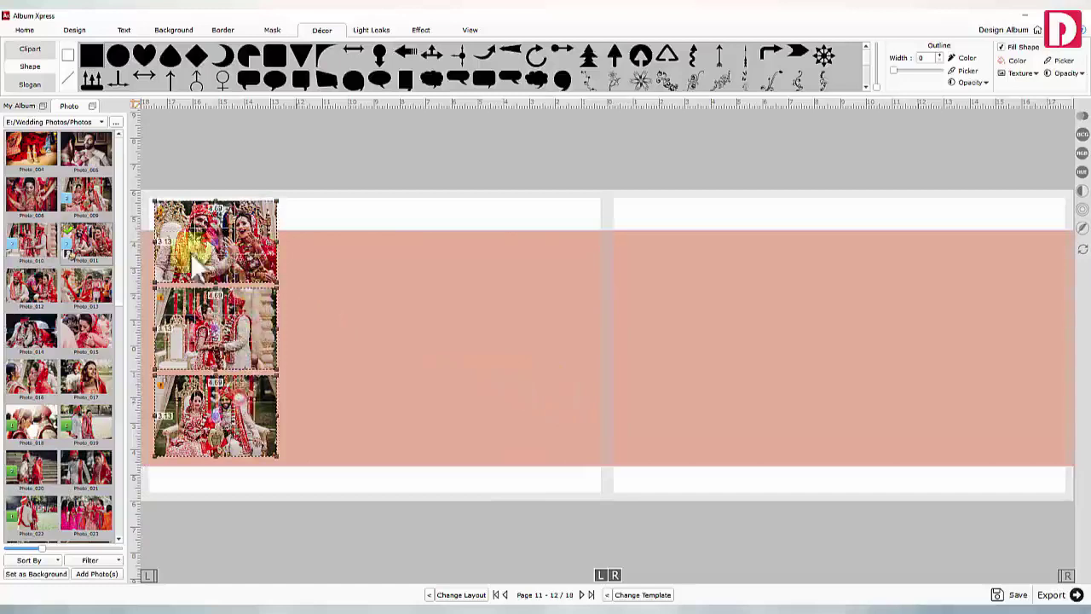
{"action": "left_click", "coordinate": [31, 29]}
{"action": "left_click", "coordinate": [304, 46]}
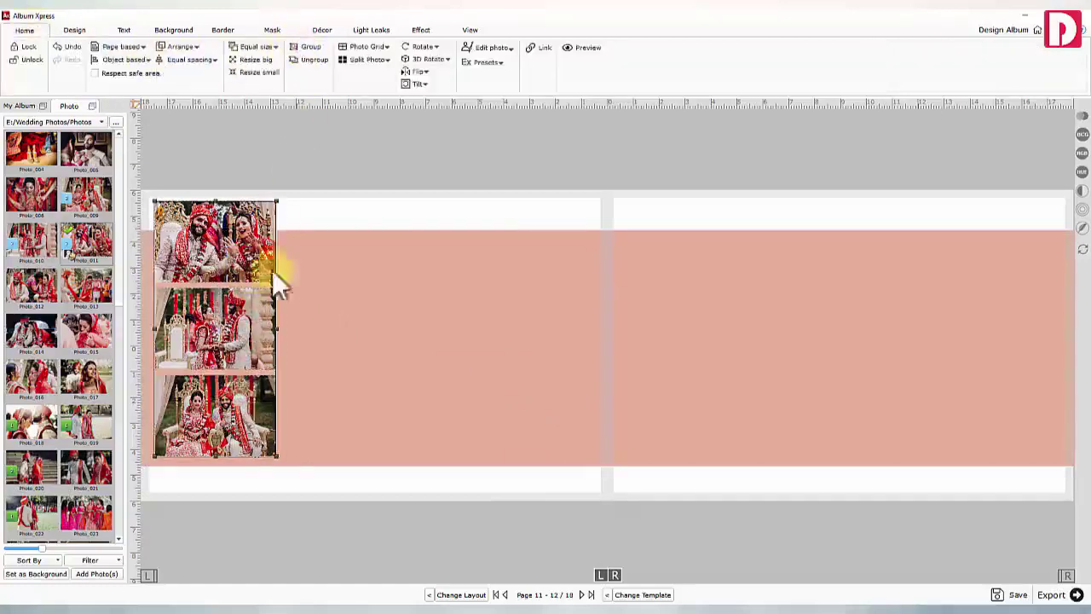
{"action": "left_click_drag", "start_coordinate": [277, 458], "coordinate": [290, 486]}
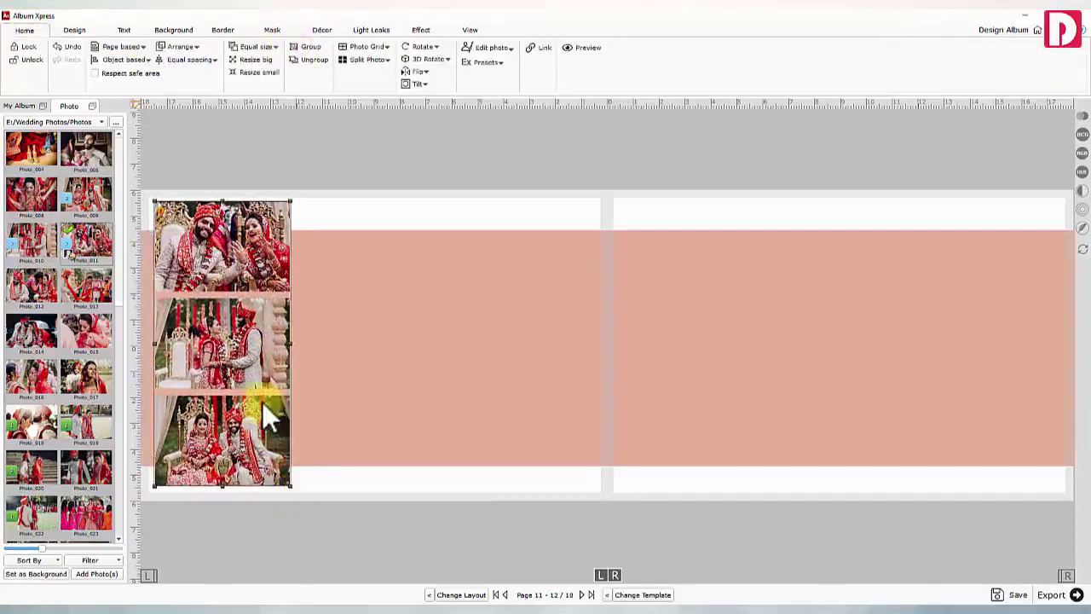
Align the salmon band to the center of the spread
{"action": "left_click", "coordinate": [334, 366]}
{"action": "right_click", "coordinate": [326, 304]}
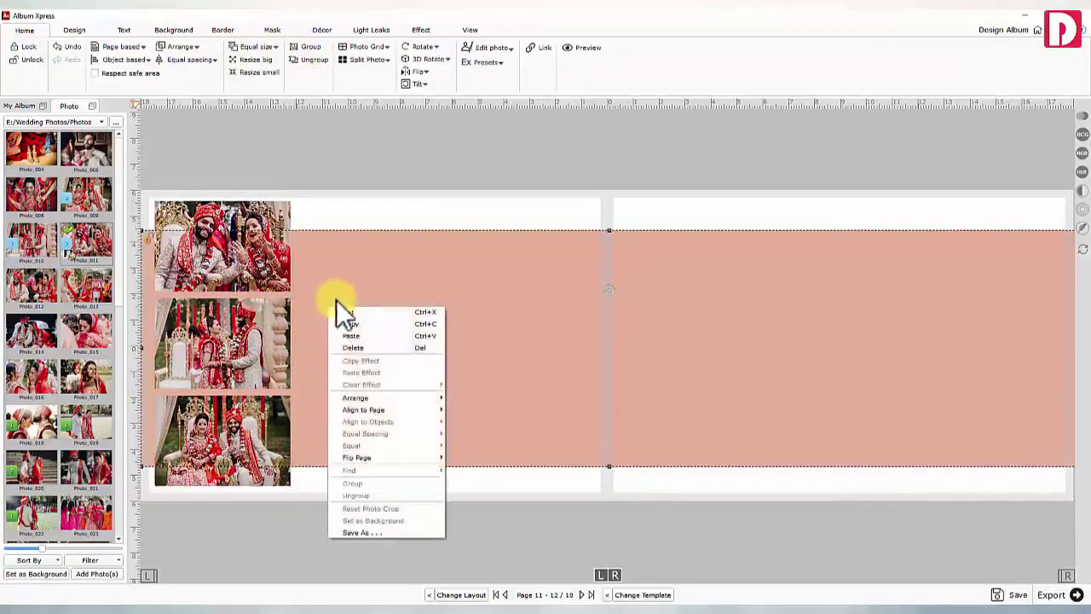
{"action": "mouse_move", "coordinate": [357, 398]}
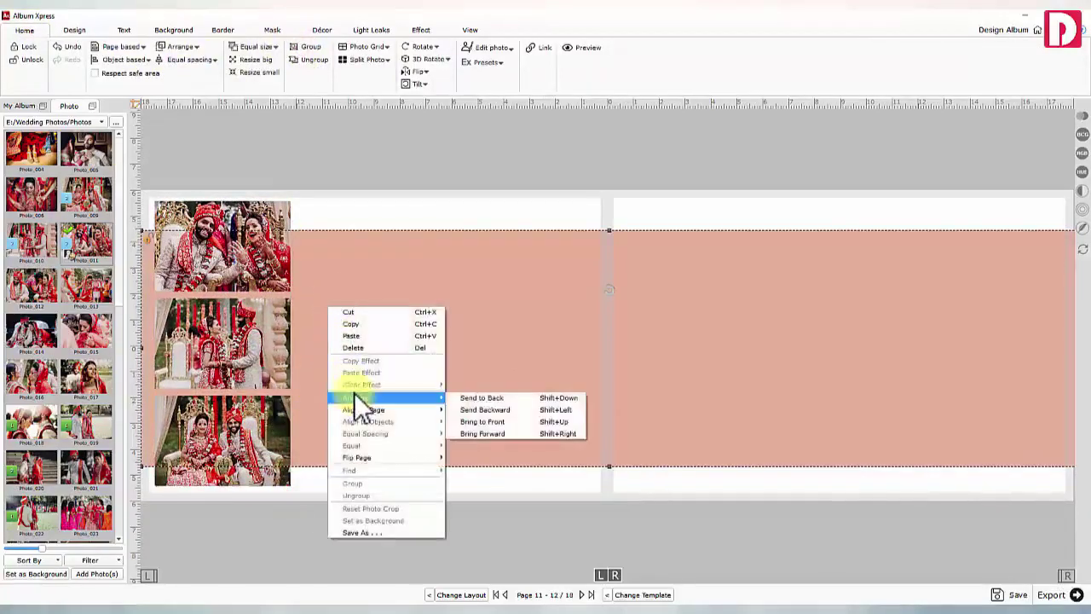
{"action": "left_click", "coordinate": [473, 459]}
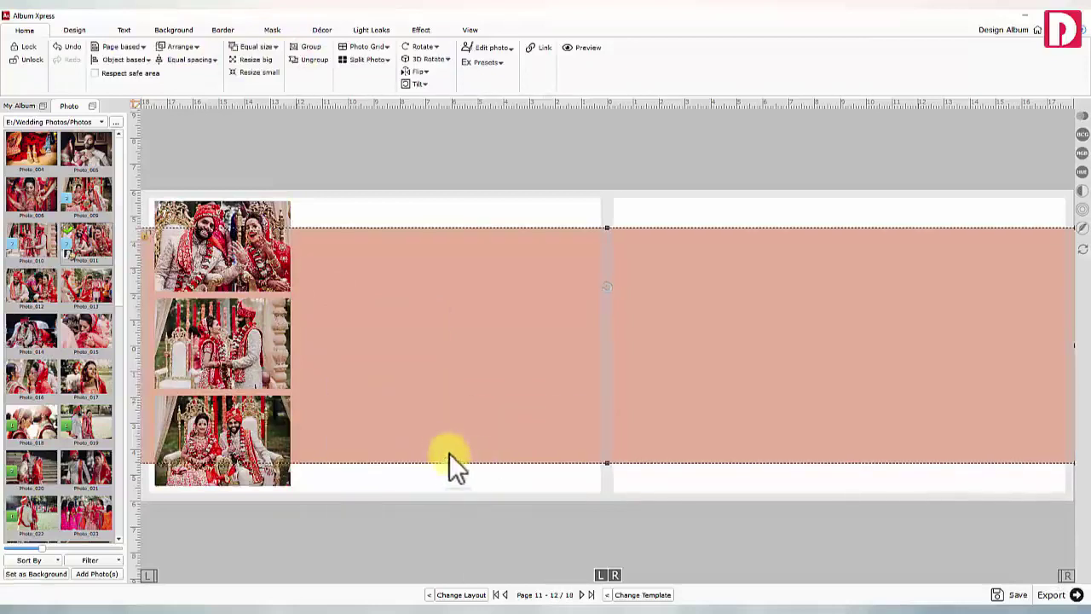
{"action": "key", "text": "ctrl+z"}
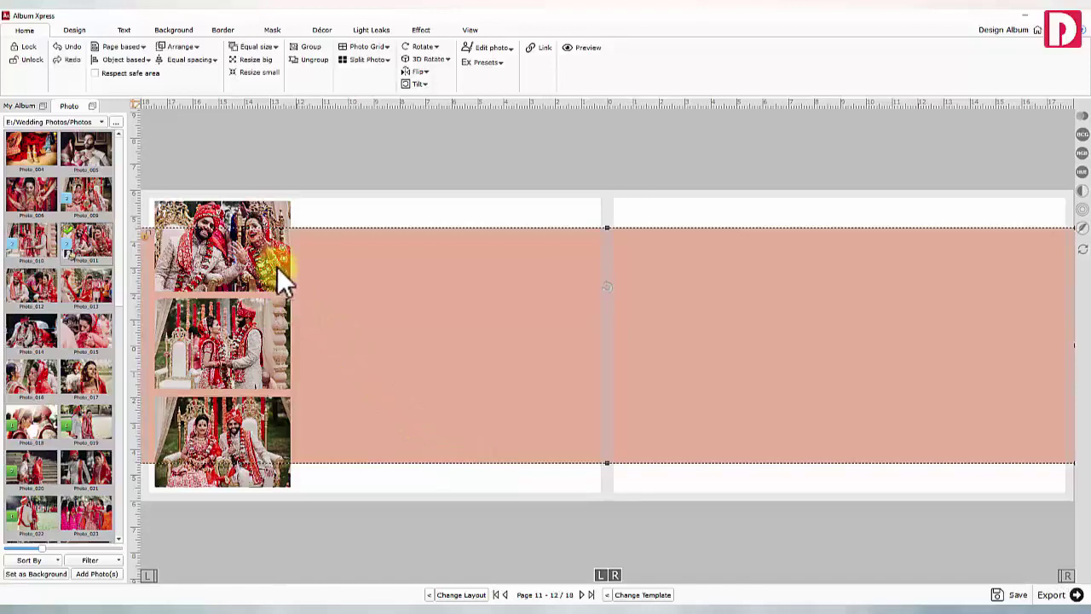
Align the grouped photo column with the salmon band using object-based alignment, and ungroup the photos
{"action": "left_click", "coordinate": [127, 61]}
{"action": "left_click", "coordinate": [145, 113]}
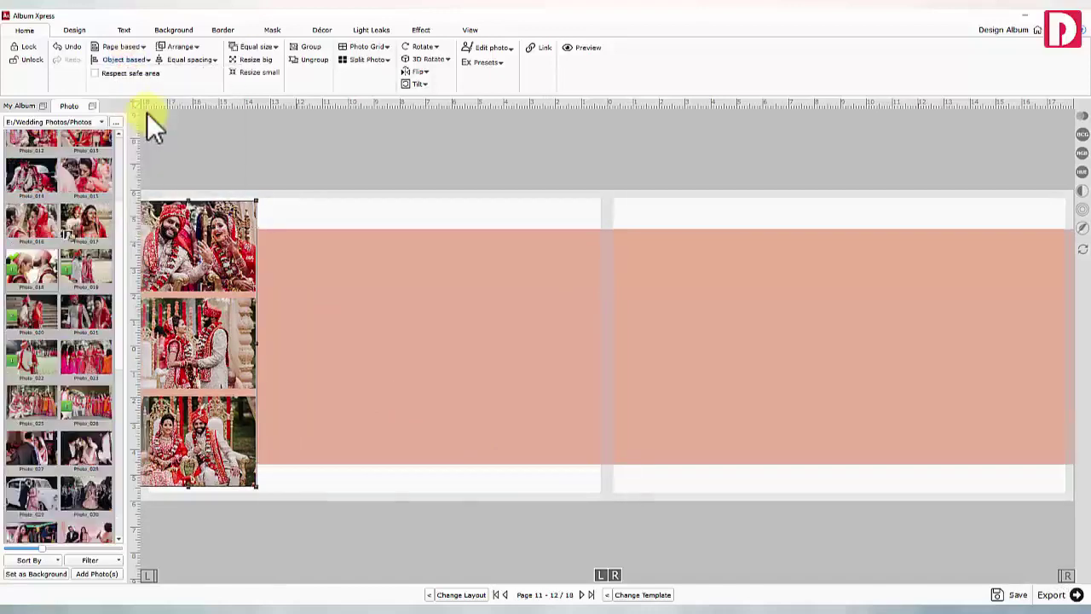
{"action": "left_click", "coordinate": [311, 59]}
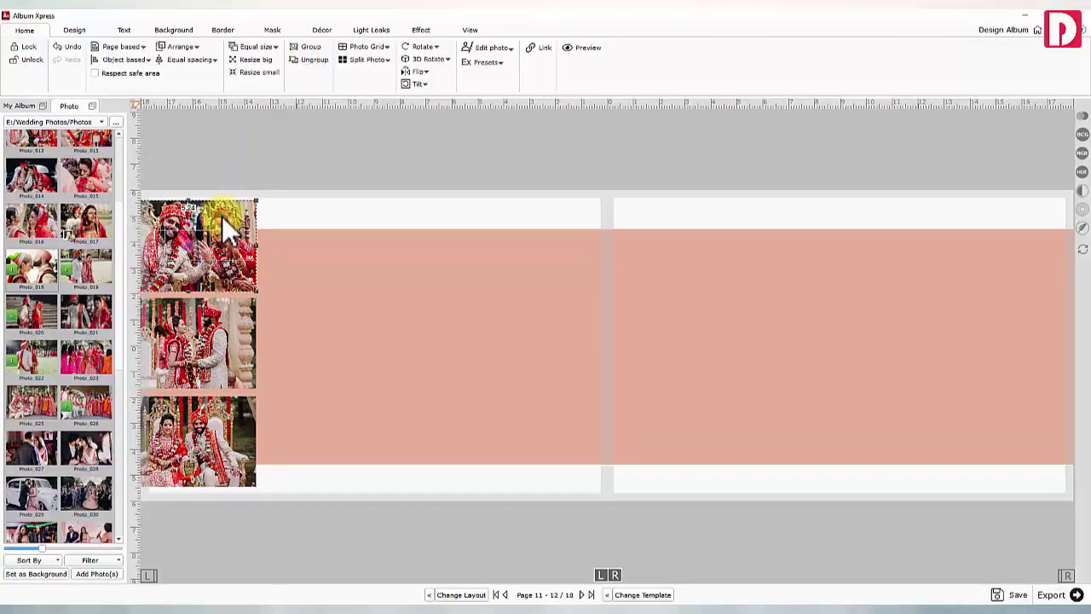
Apply the dark purple background B_DF_WPV_0080 to the spread on pages 11–12
{"action": "left_click", "coordinate": [251, 162]}
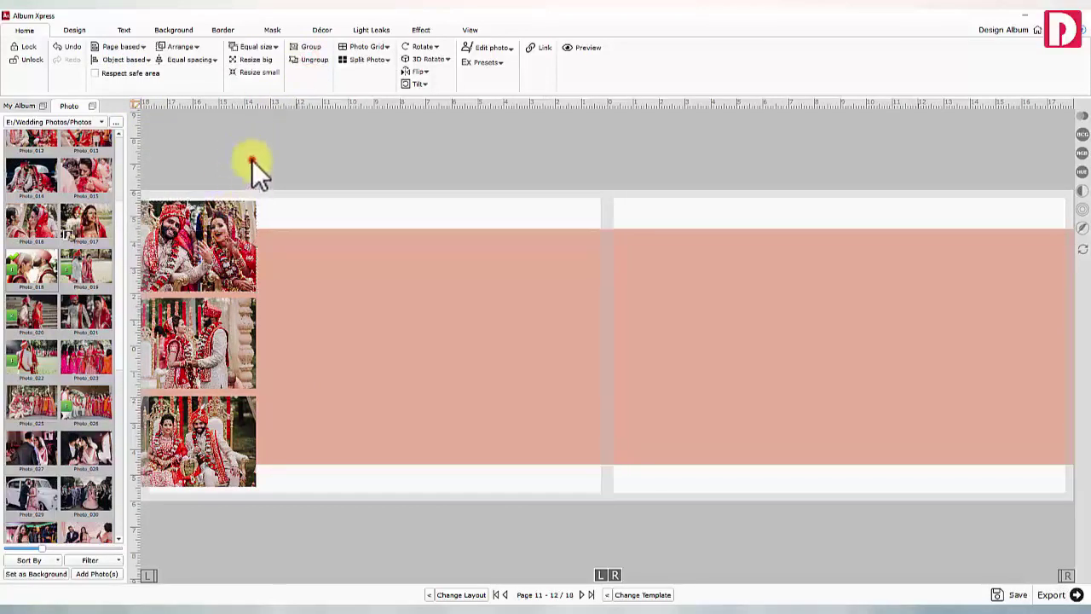
{"action": "left_click", "coordinate": [167, 31]}
{"action": "left_click", "coordinate": [155, 66]}
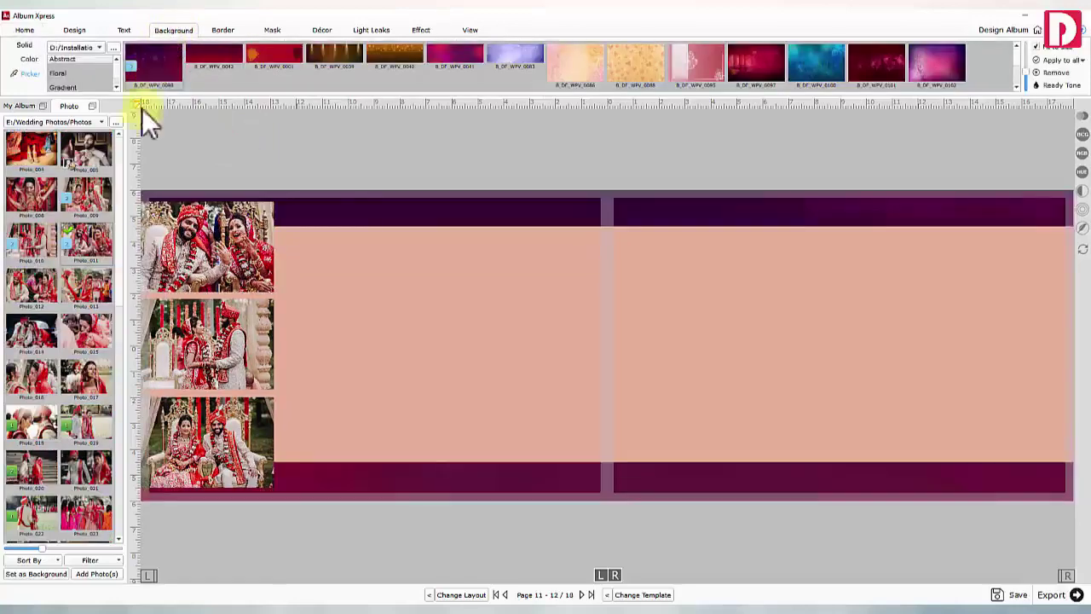
Place Photo_026 on the salmon band beside the photo column, enlarge it to about 20.11 × 9.12 inches, and reposition its image within the frame
{"action": "scroll", "coordinate": [75, 273], "scroll_direction": "down", "scroll_amount": 3}
{"action": "left_click_drag", "start_coordinate": [86, 270], "coordinate": [470, 316]}
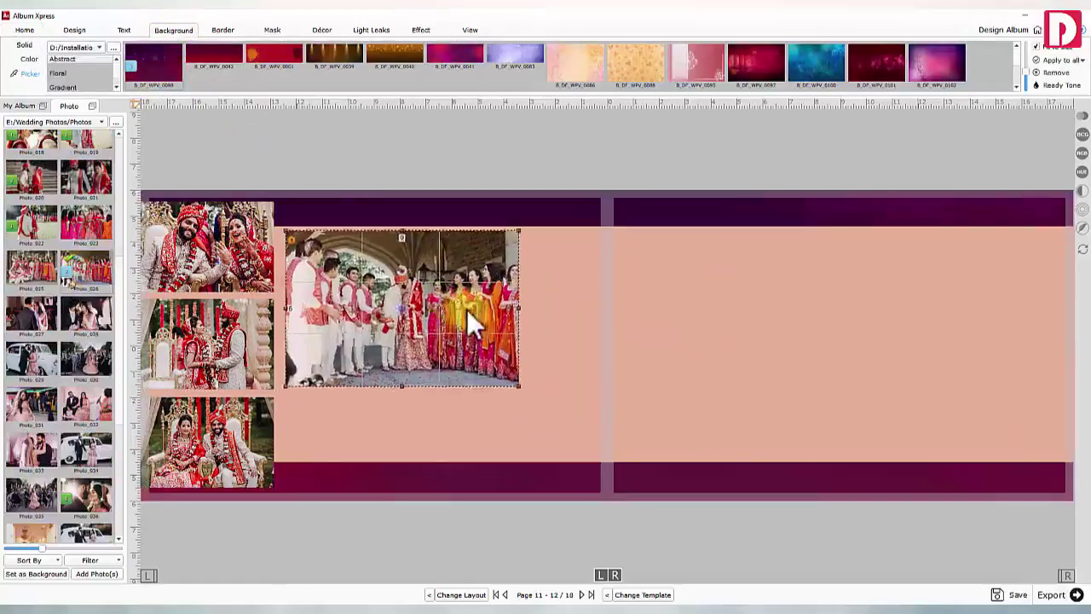
{"action": "left_click_drag", "start_coordinate": [518, 385], "coordinate": [627, 494]}
{"action": "left_click_drag", "start_coordinate": [670, 341], "coordinate": [796, 344]}
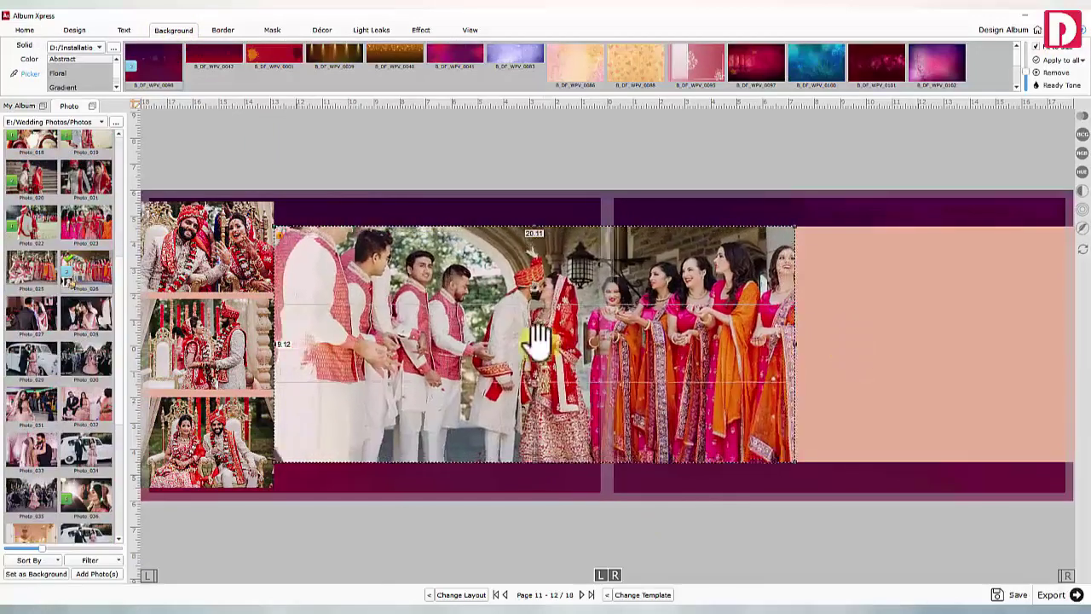
{"action": "left_click_drag", "start_coordinate": [536, 341], "coordinate": [523, 372]}
Apply a soft-edged rectangular mask from the 04_Simple category to Photo_026
{"action": "left_click", "coordinate": [272, 31]}
{"action": "scroll", "coordinate": [87, 72], "scroll_direction": "down", "scroll_amount": 1}
{"action": "left_click", "coordinate": [87, 73]}
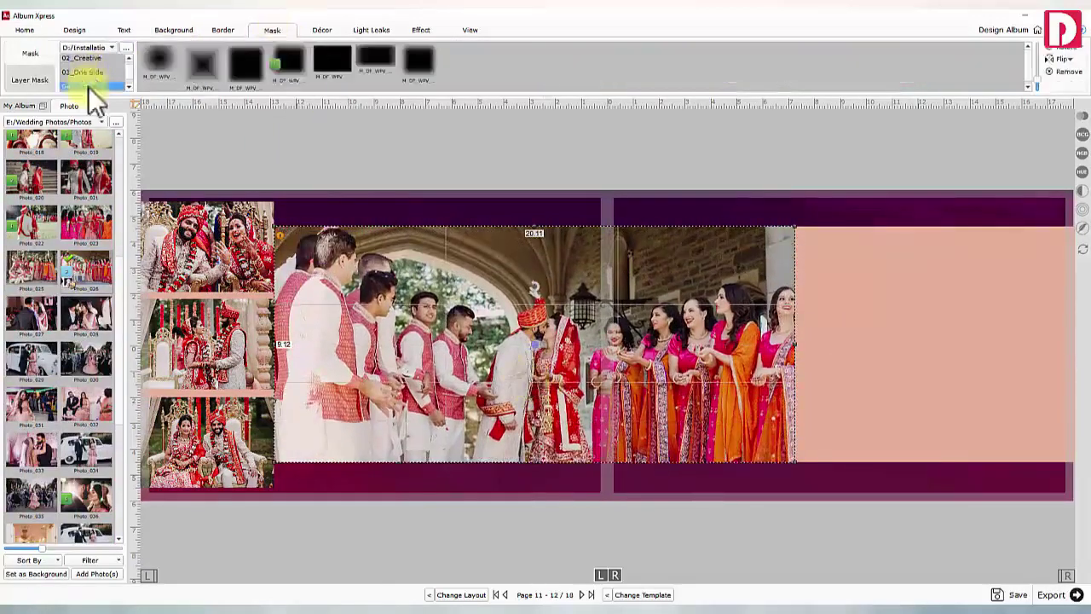
{"action": "left_click", "coordinate": [289, 62]}
{"action": "left_click", "coordinate": [708, 164]}
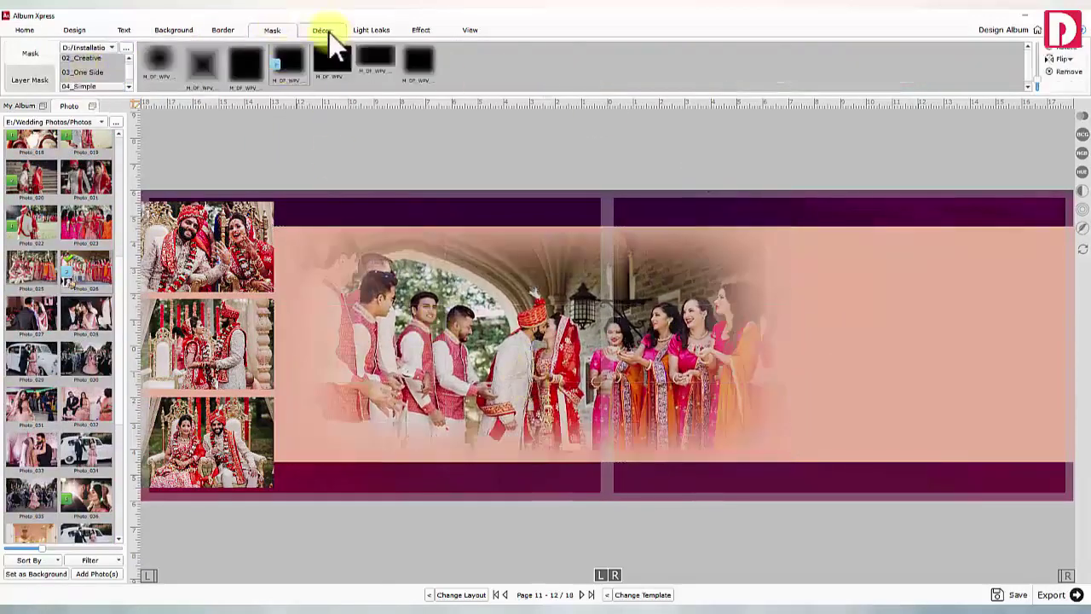
Add an orange circle shape on page 12 beside Photo_026, nearly as tall as the salmon band
{"action": "left_click", "coordinate": [322, 30]}
{"action": "left_click_drag", "start_coordinate": [118, 55], "coordinate": [981, 296]}
{"action": "left_click_drag", "start_coordinate": [949, 338], "coordinate": [1000, 361]}
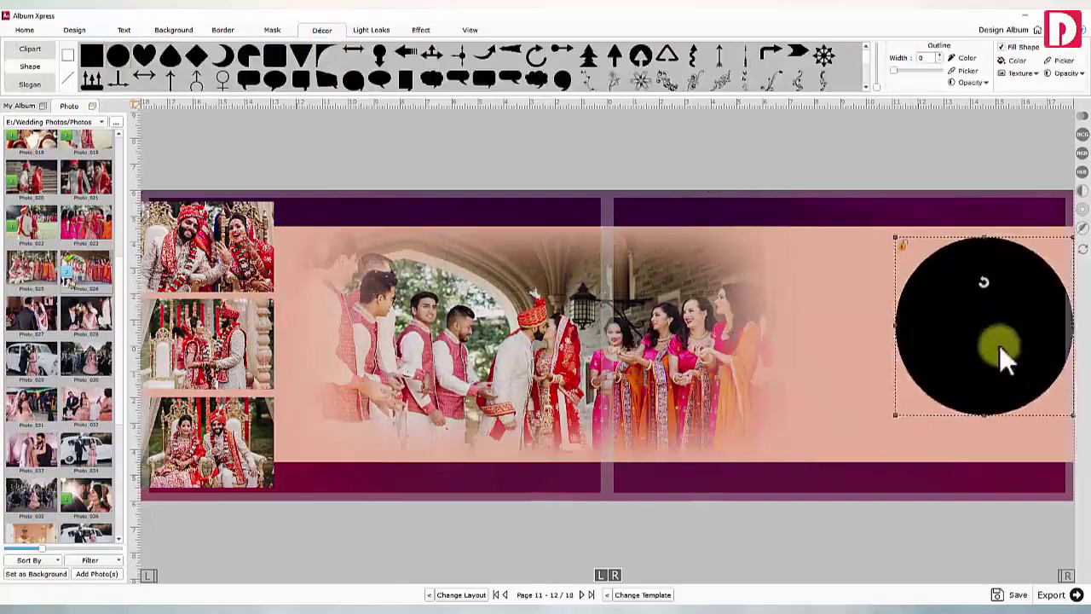
{"action": "left_click_drag", "start_coordinate": [894, 406], "coordinate": [848, 443]}
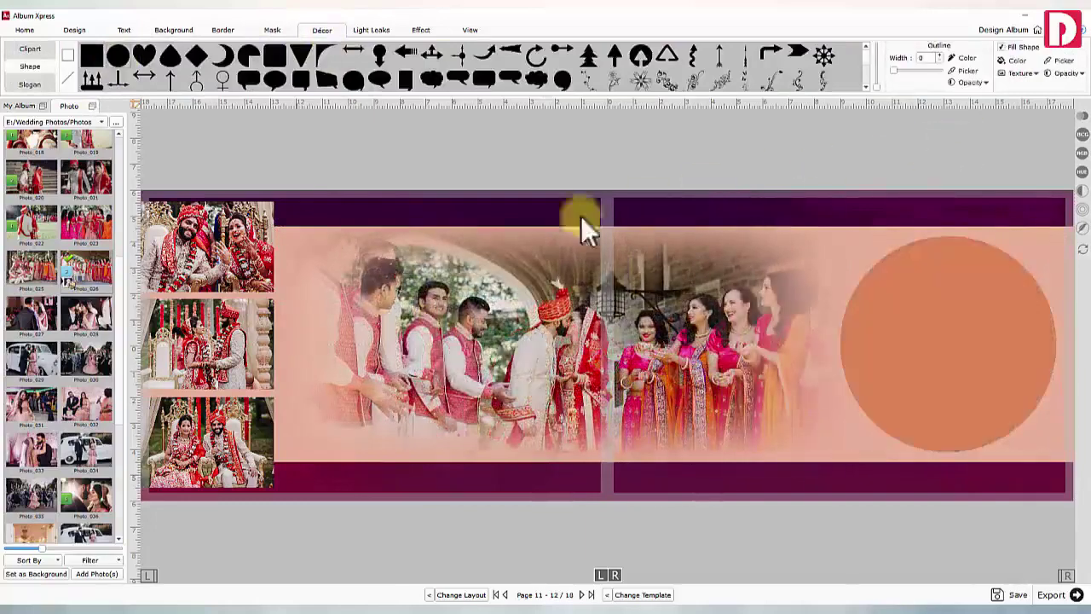
Place Photo_018 over the orange circle and scale it to about 7.57 inches wide
{"action": "scroll", "coordinate": [73, 307], "scroll_direction": "up", "scroll_amount": 3}
{"action": "left_click_drag", "start_coordinate": [68, 303], "coordinate": [1001, 369]}
{"action": "left_click_drag", "start_coordinate": [816, 418], "coordinate": [852, 397]}
Apply a circular mask from the 01_Circle category to Photo_018, and resize and position it inside the orange circle
{"action": "left_click", "coordinate": [272, 30]}
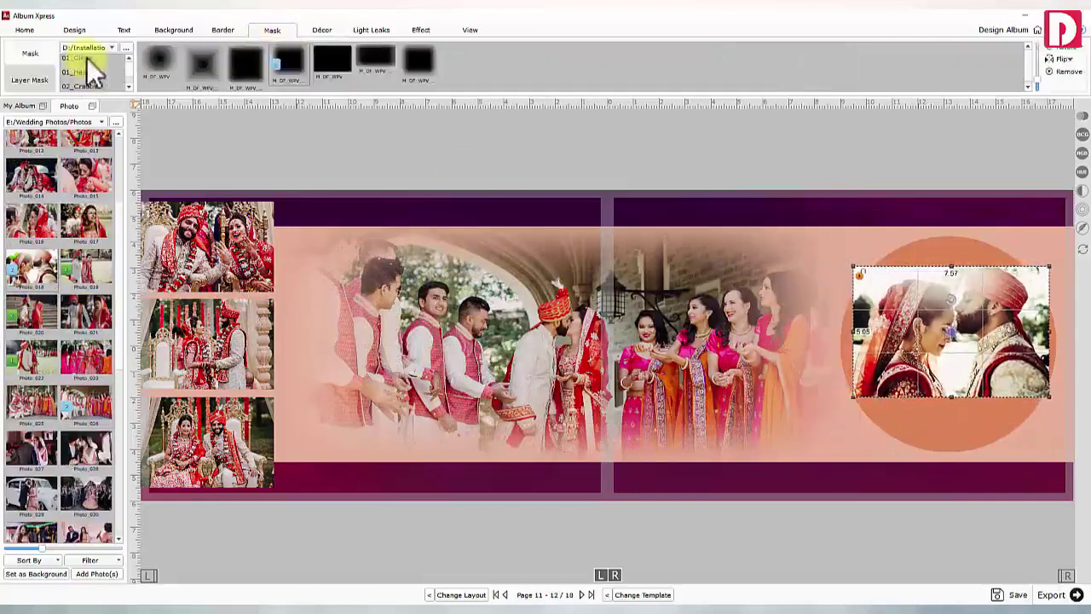
{"action": "left_click", "coordinate": [85, 58]}
{"action": "left_click", "coordinate": [218, 64]}
{"action": "left_click", "coordinate": [951, 418]}
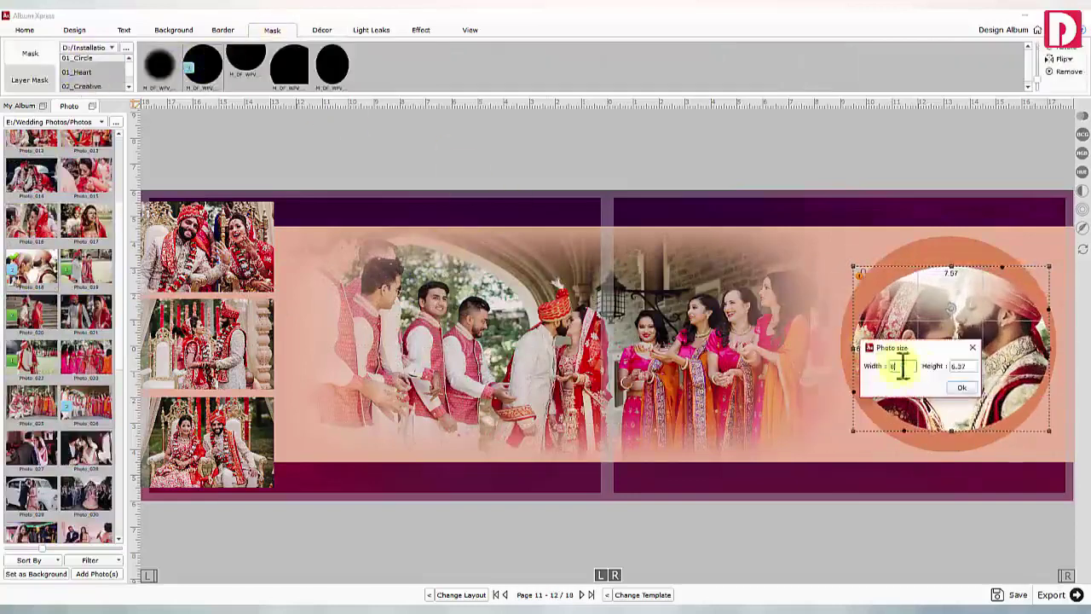
{"action": "left_click", "coordinate": [900, 362]}
{"action": "left_click_drag", "start_coordinate": [1042, 440], "coordinate": [989, 377]}
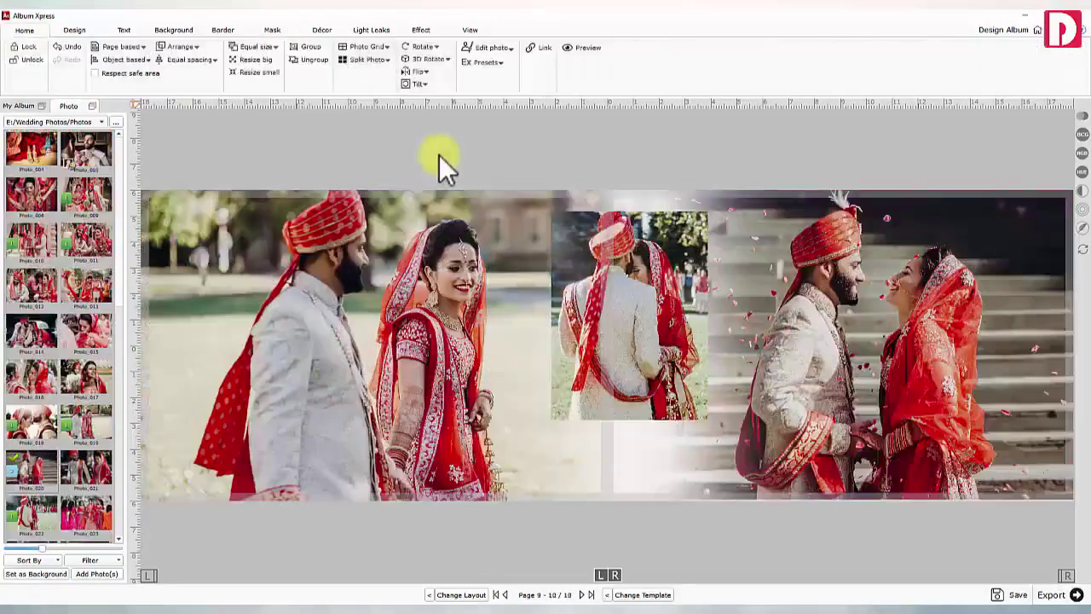
Colorize the large couple photo on page 9 with the lavender preset, and recolour it grey using a tone sampled from the small center photo
{"action": "left_click", "coordinate": [420, 32]}
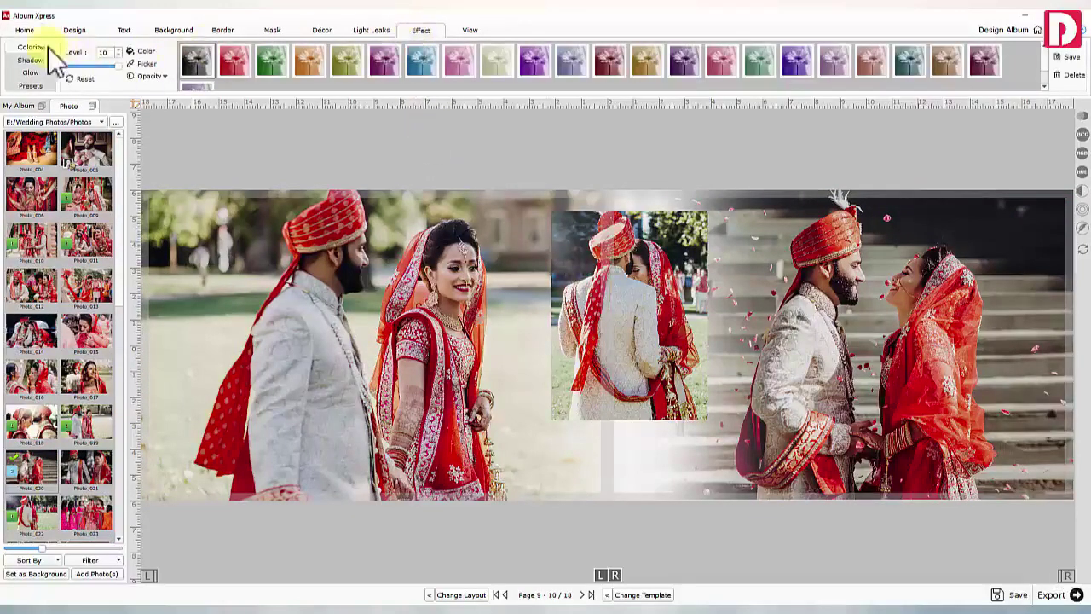
{"action": "left_click", "coordinate": [273, 236]}
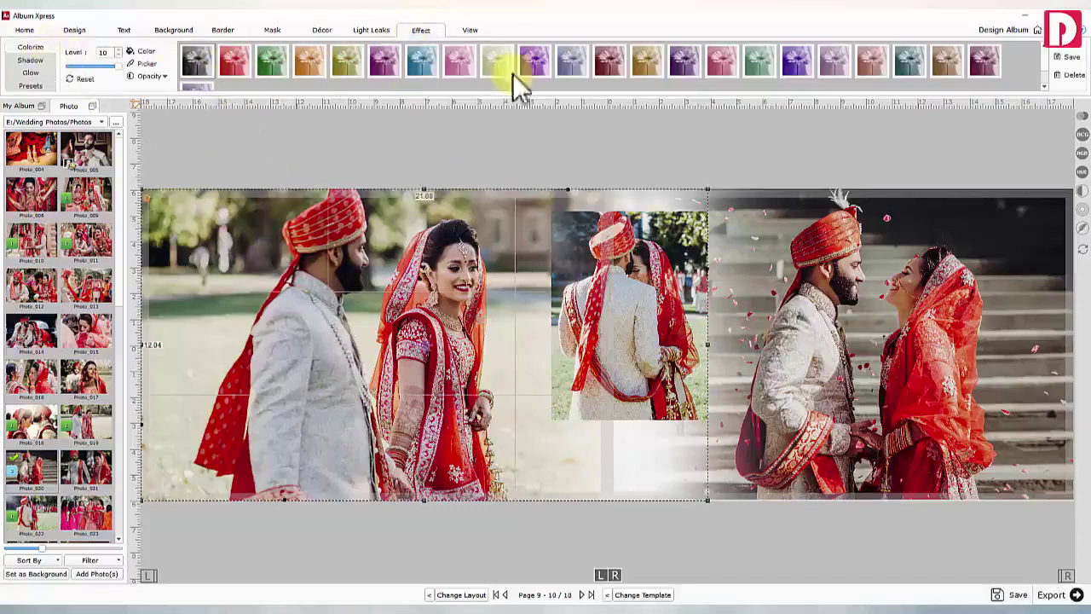
{"action": "left_click", "coordinate": [567, 68]}
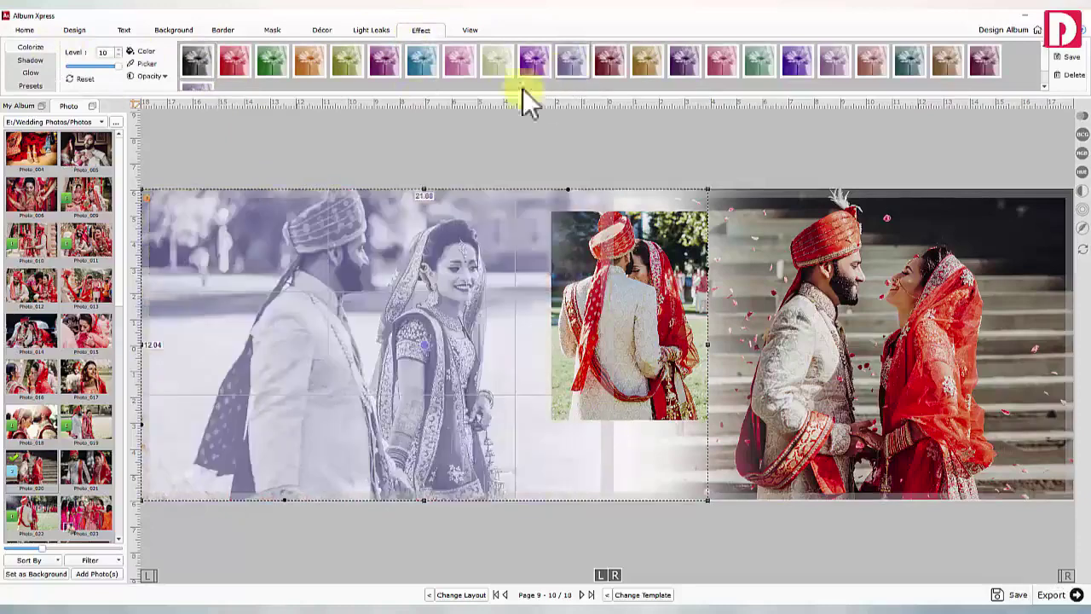
{"action": "left_click", "coordinate": [146, 64]}
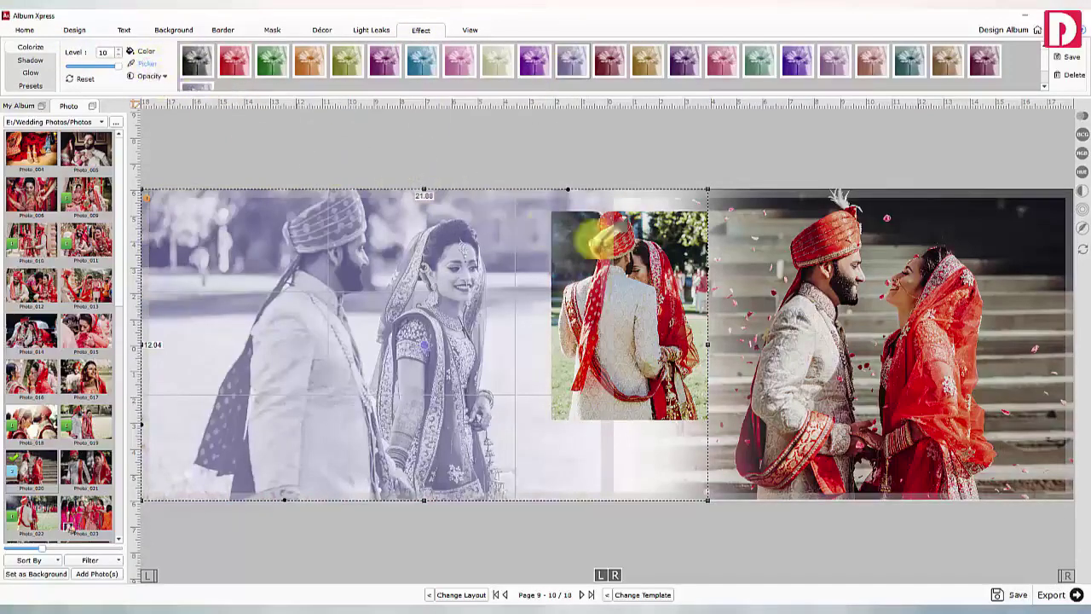
{"action": "left_click", "coordinate": [646, 258]}
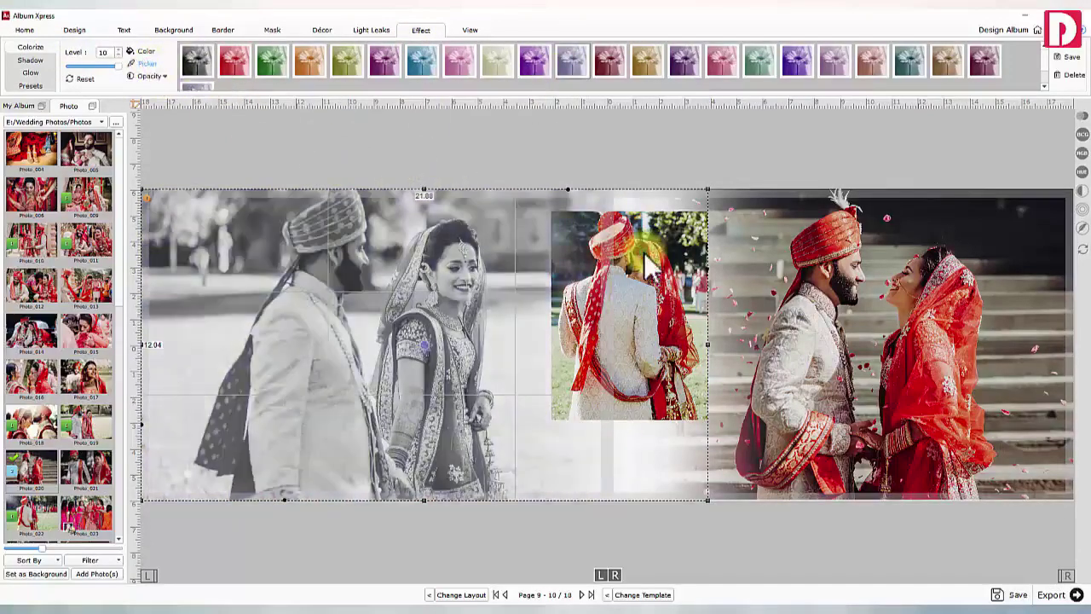
{"action": "left_click", "coordinate": [101, 51]}
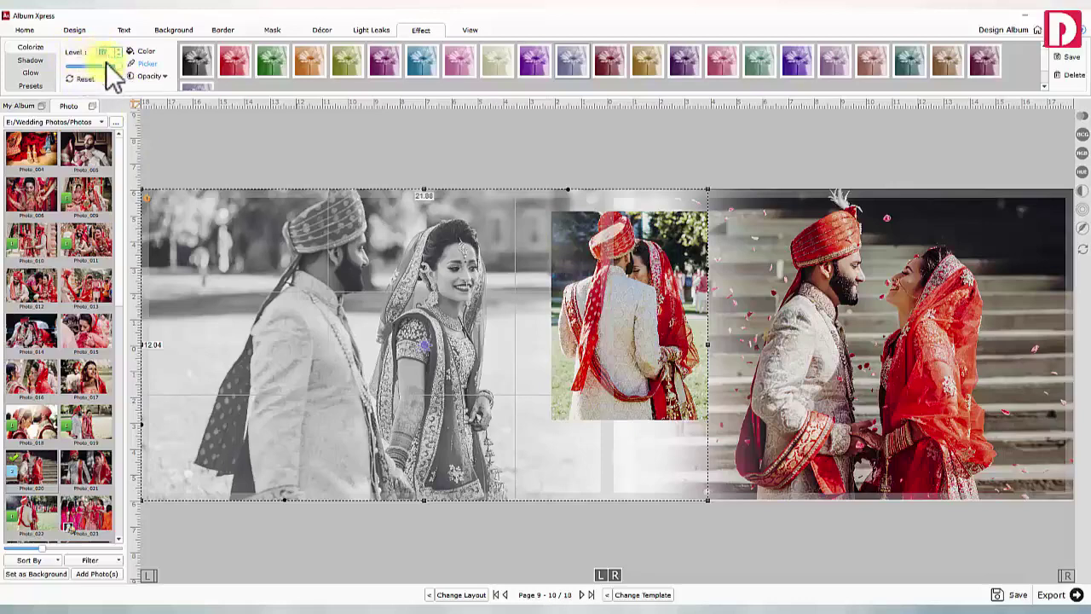
{"action": "left_click", "coordinate": [152, 76]}
{"action": "left_click", "coordinate": [149, 76]}
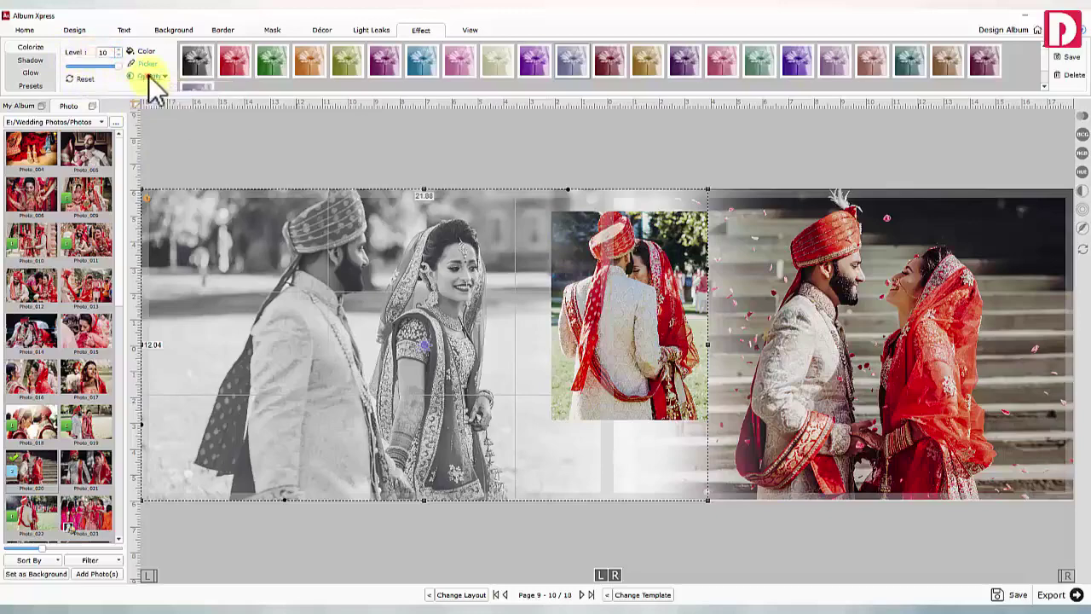
{"action": "left_click", "coordinate": [211, 126]}
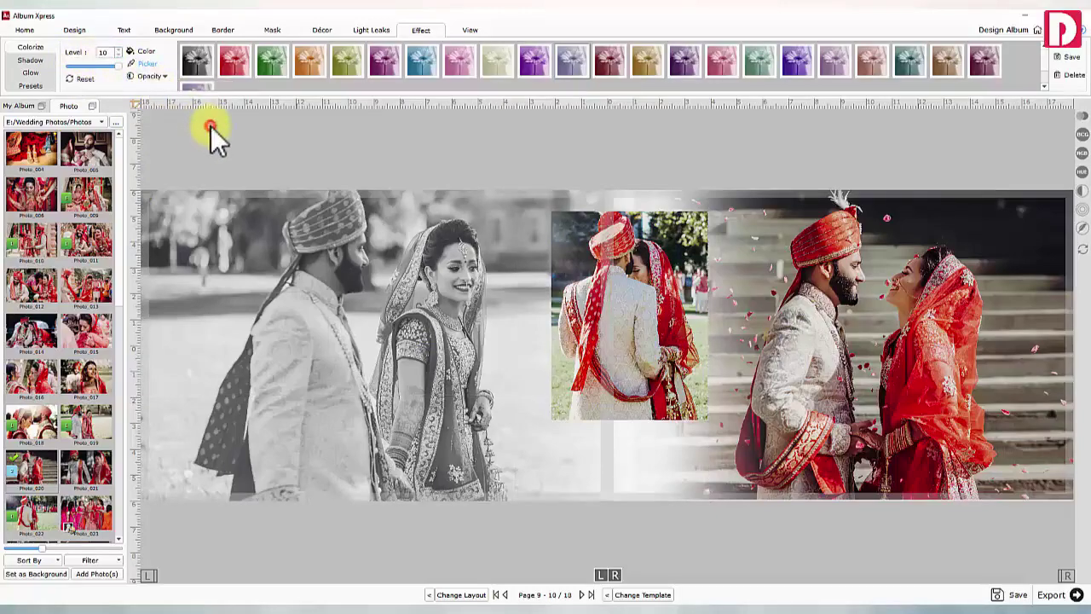
Add a shadow to the small center photo, setting its X offset to 15 and adjusting its Y offset
{"action": "left_click", "coordinate": [594, 268]}
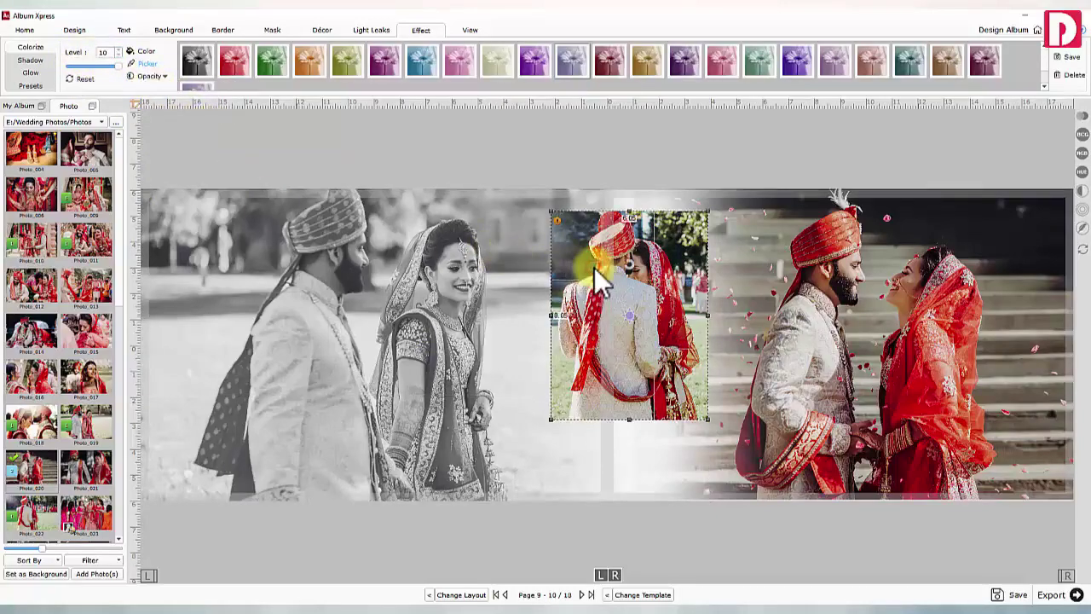
{"action": "left_click", "coordinate": [44, 62]}
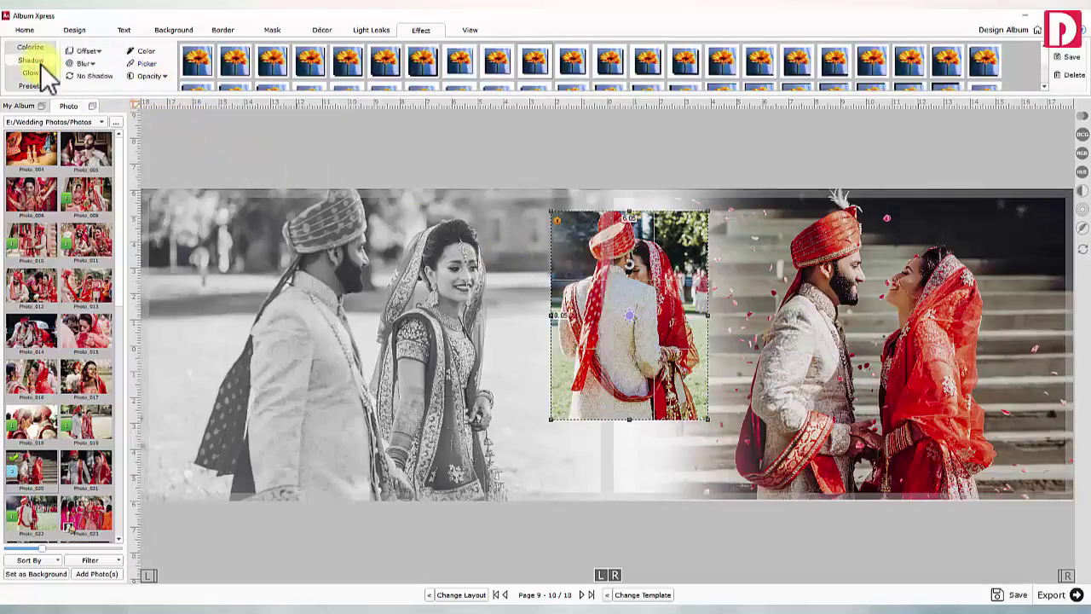
{"action": "left_click", "coordinate": [89, 50]}
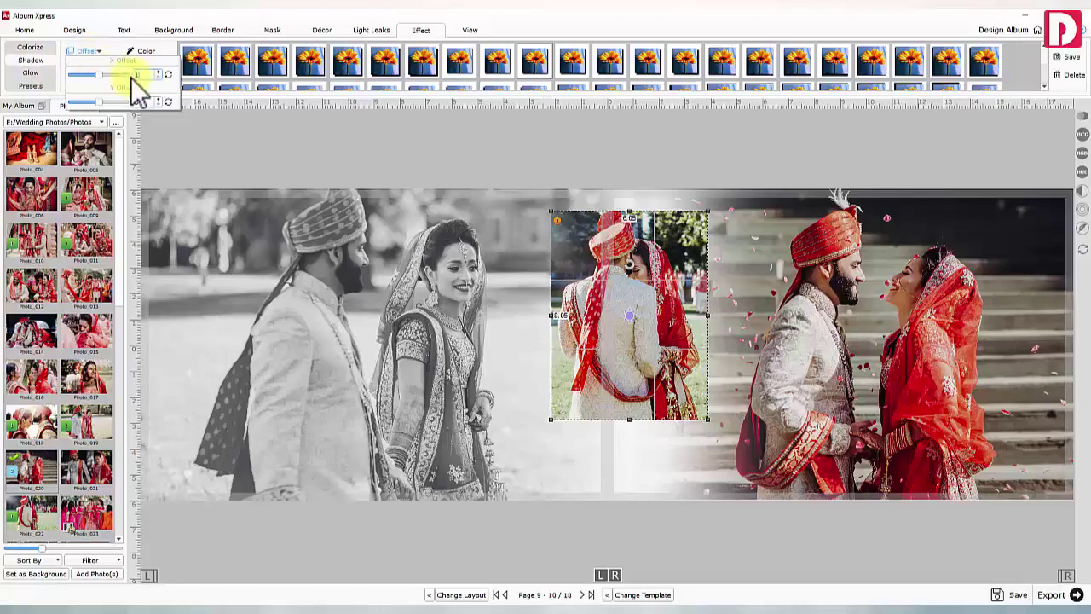
{"action": "left_click", "coordinate": [144, 101]}
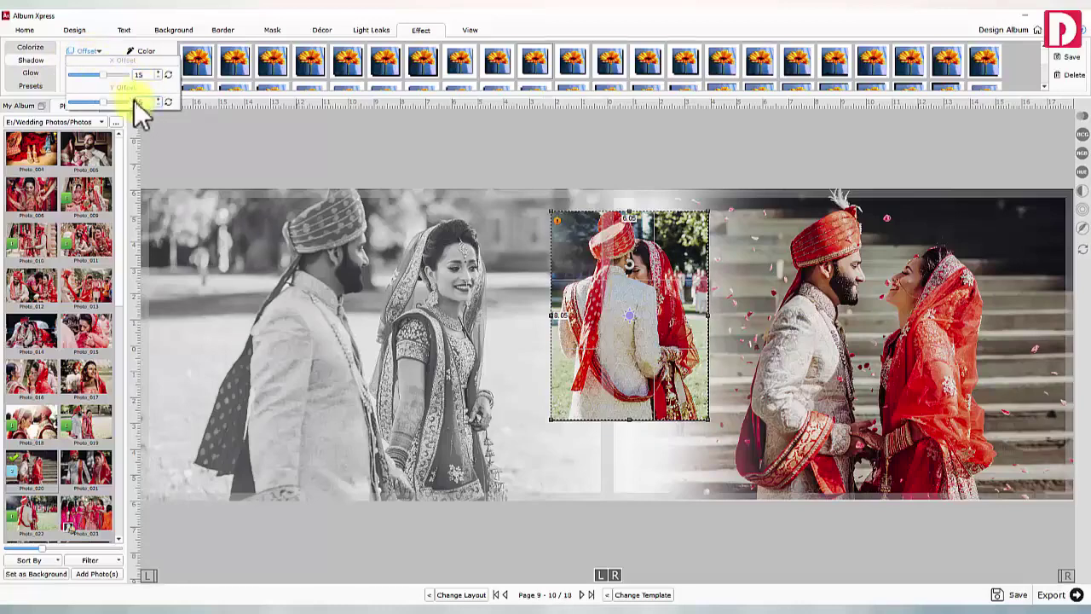
{"action": "left_click", "coordinate": [83, 51]}
Set the blur of the small center photo's shadow to 28 and check the shadow's opacity setting
{"action": "left_click", "coordinate": [86, 63]}
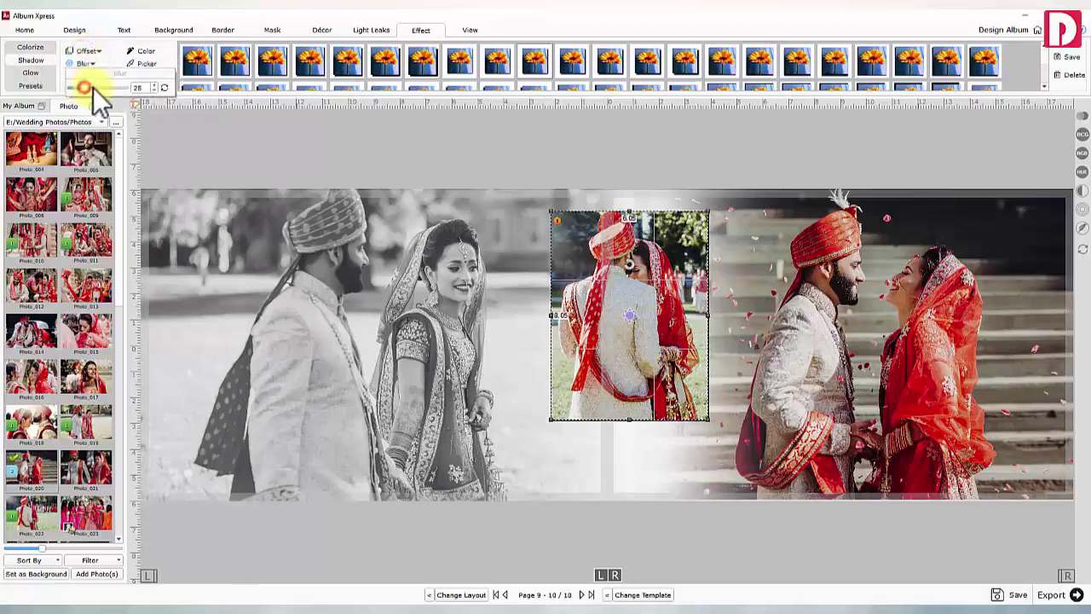
{"action": "left_click", "coordinate": [85, 63]}
{"action": "left_click", "coordinate": [146, 76]}
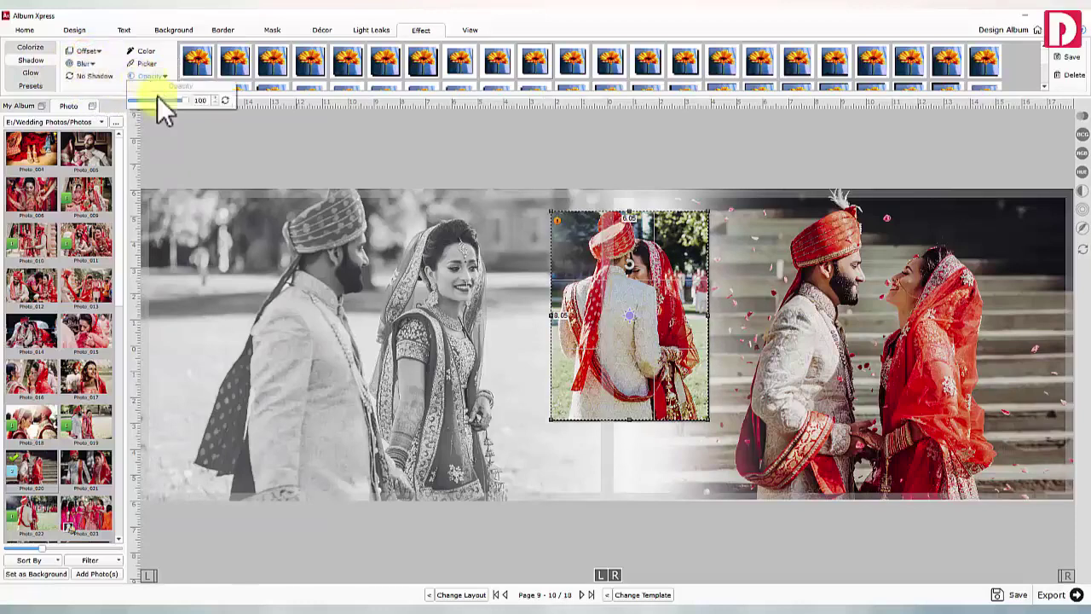
{"action": "left_click", "coordinate": [151, 75]}
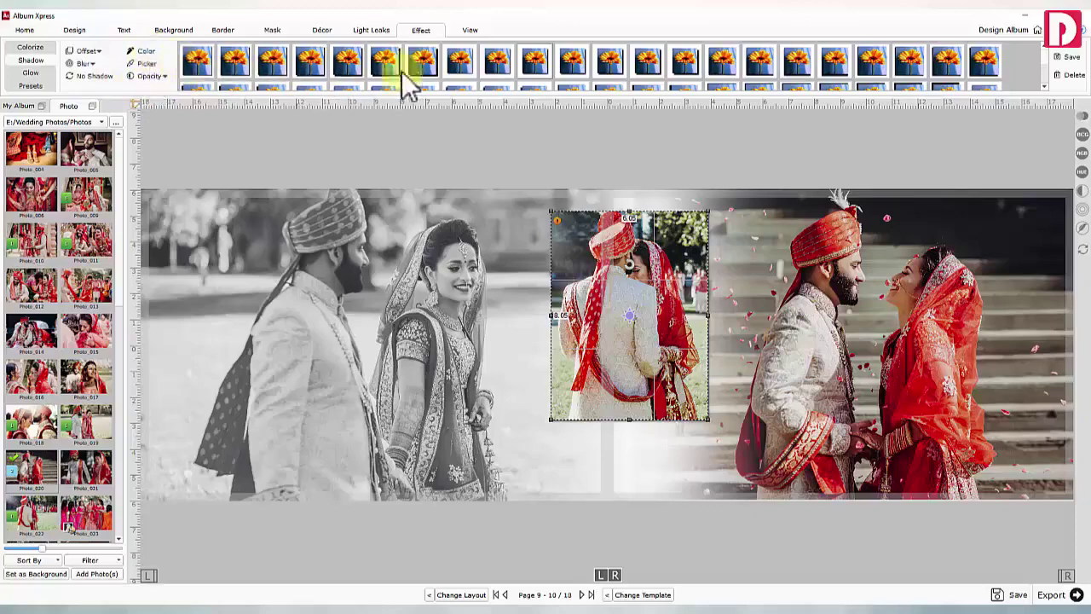
Examine the glow settings and presets available for the small center photo
{"action": "left_click", "coordinate": [38, 75]}
{"action": "scroll", "coordinate": [422, 75], "scroll_direction": "down", "scroll_amount": 1}
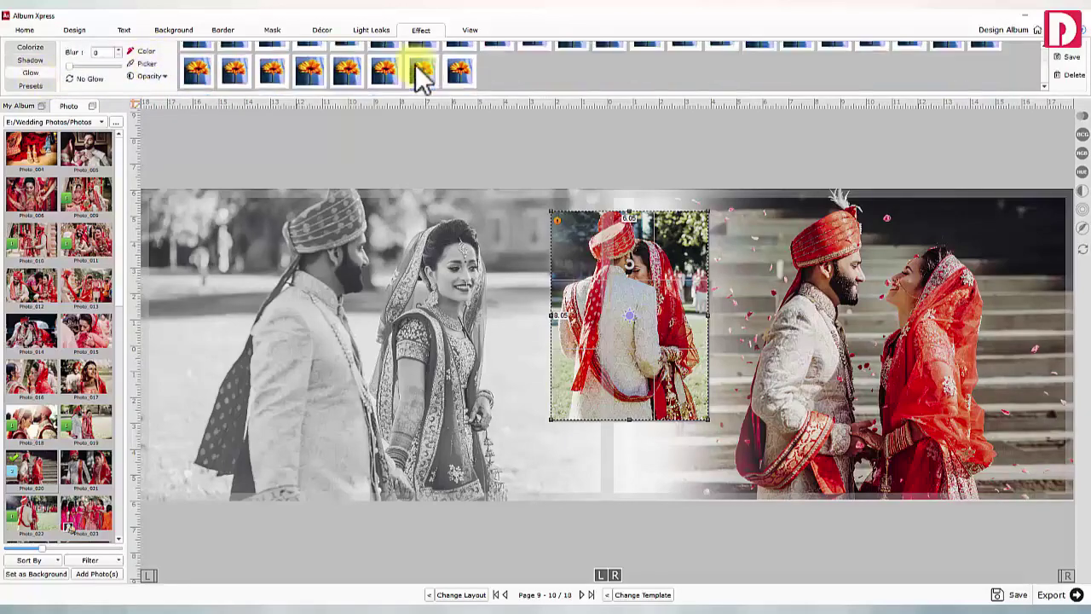
{"action": "scroll", "coordinate": [417, 68], "scroll_direction": "up", "scroll_amount": 1}
{"action": "left_click", "coordinate": [464, 137]}
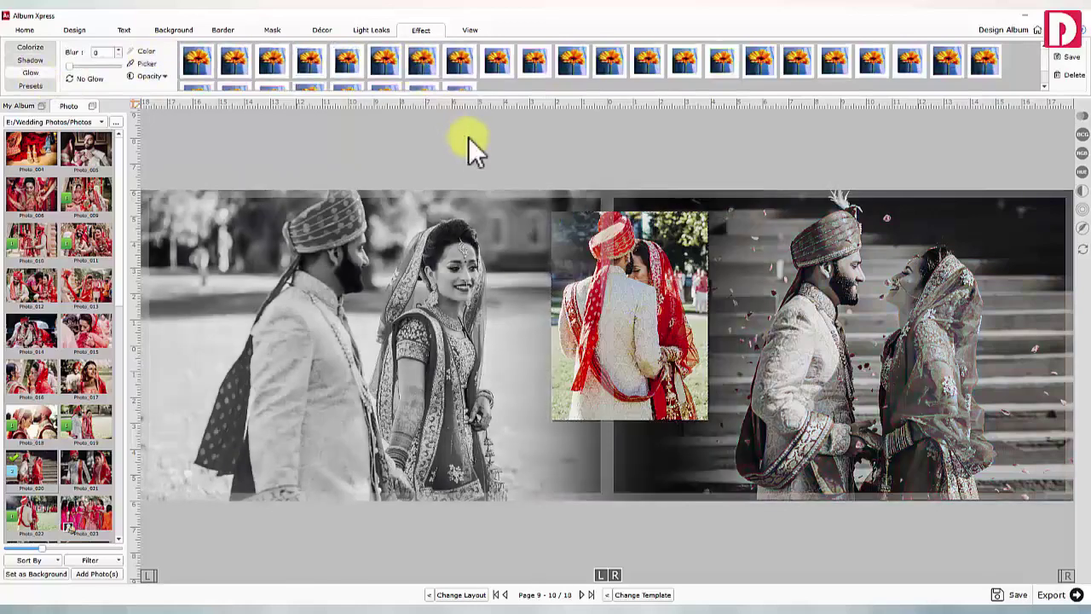
Add the text WEDDING to the spread, scale it down and place it across the center fold below the small photo
{"action": "left_click", "coordinate": [112, 29]}
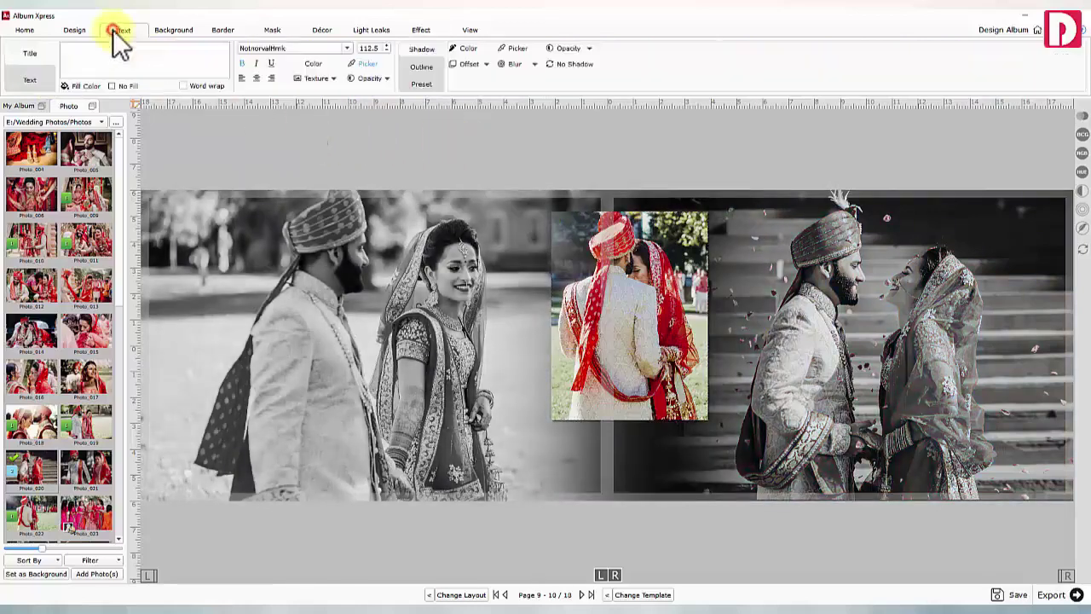
{"action": "left_click", "coordinate": [30, 80]}
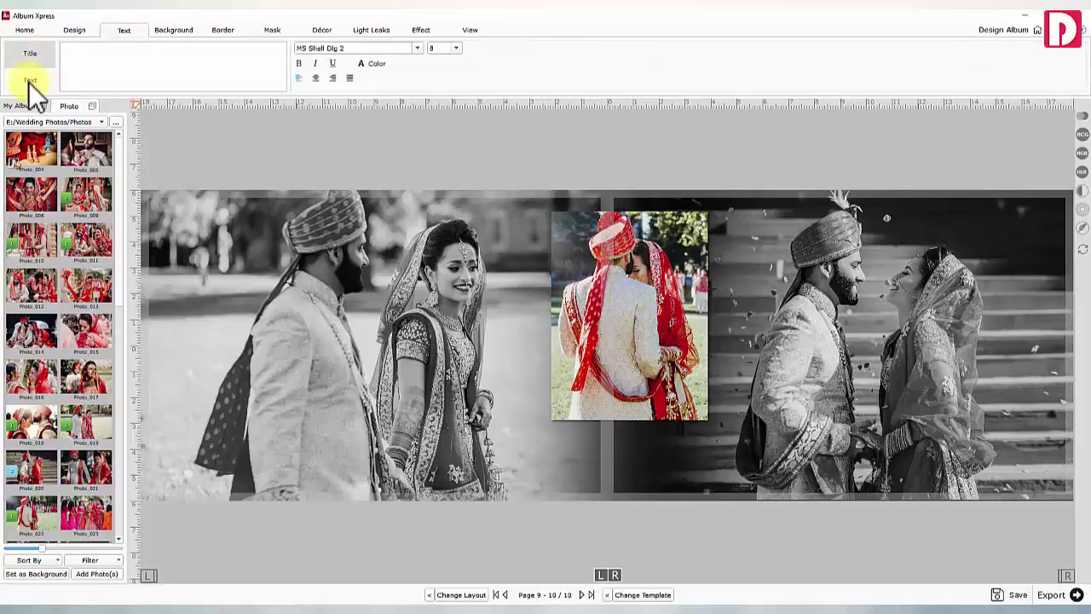
{"action": "left_click", "coordinate": [35, 55]}
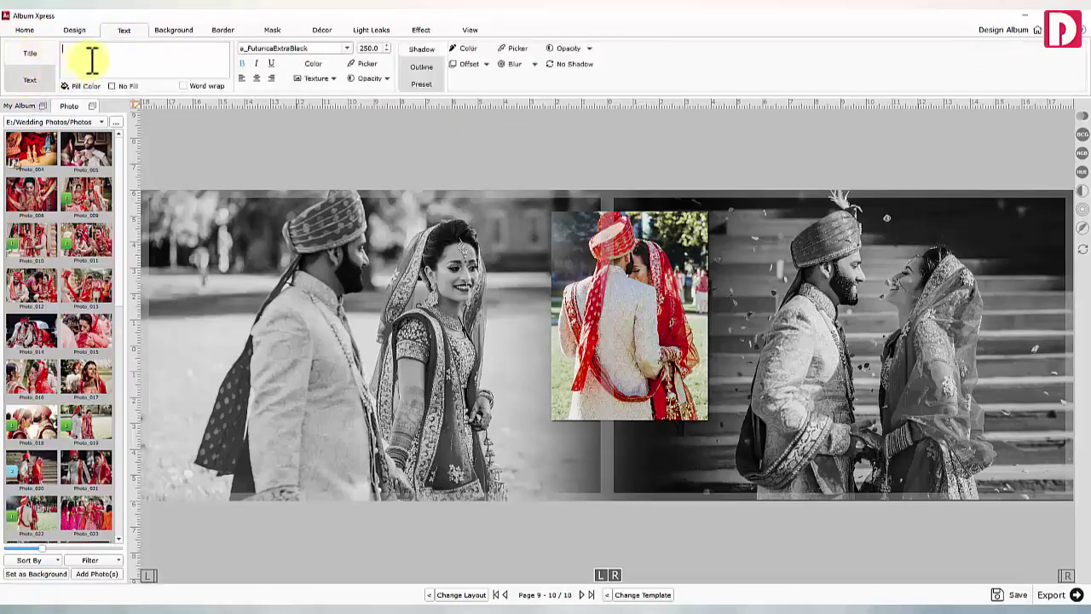
{"action": "type", "text": "WEDDING"}
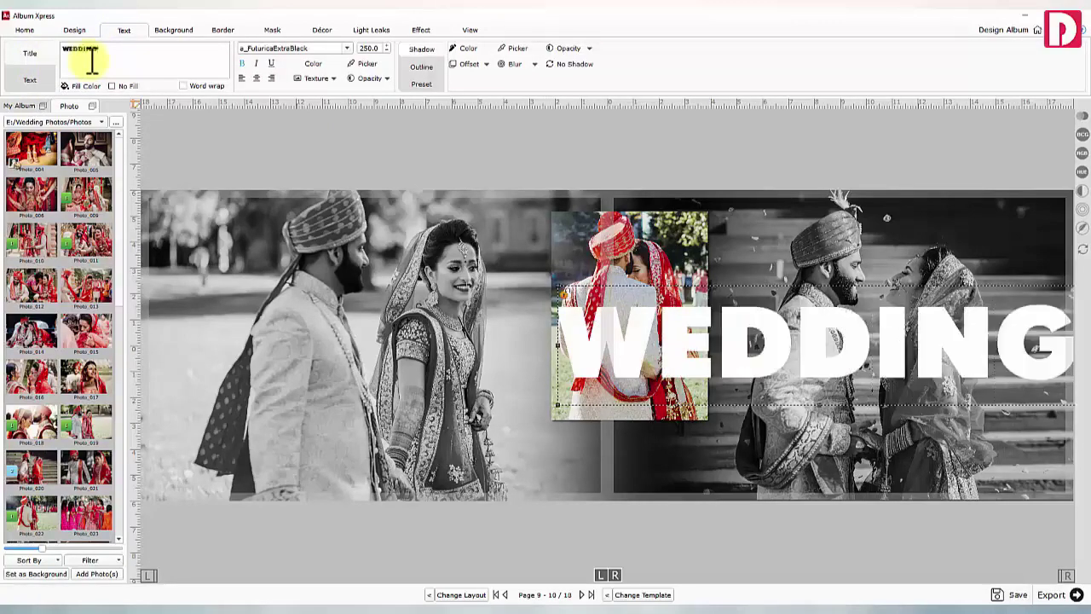
{"action": "left_click_drag", "start_coordinate": [674, 353], "coordinate": [487, 383]}
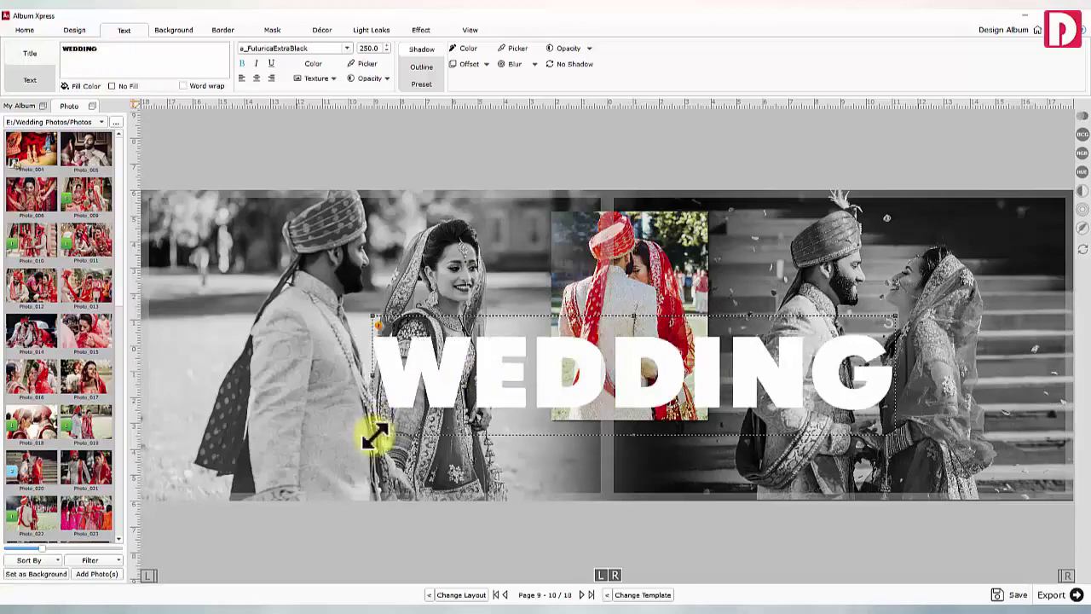
{"action": "left_click_drag", "start_coordinate": [375, 436], "coordinate": [505, 408]}
{"action": "left_click_drag", "start_coordinate": [645, 350], "coordinate": [645, 443]}
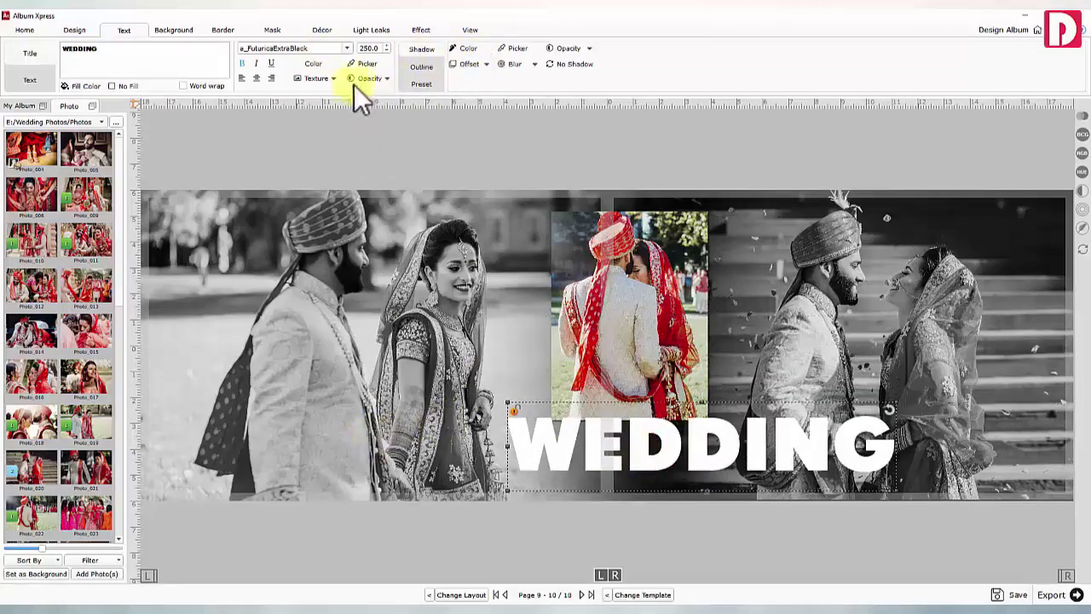
Fill the WEDDING text with the Wedding Text_1.png texture and shrink it to slightly wider than the small photo above it
{"action": "left_click", "coordinate": [324, 82]}
{"action": "left_click", "coordinate": [323, 87]}
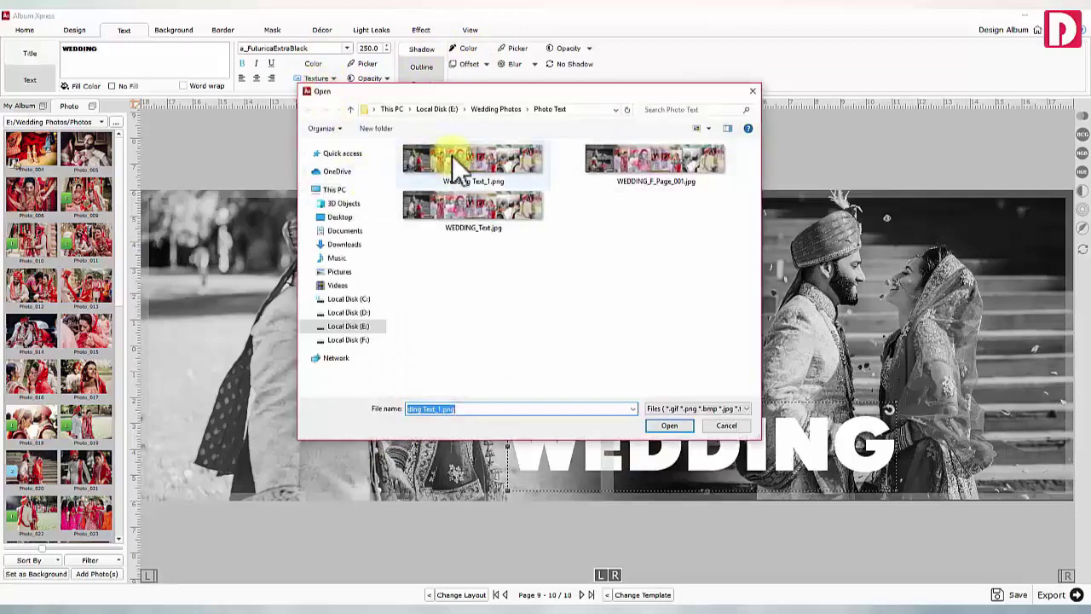
{"action": "double_click", "coordinate": [451, 170]}
{"action": "left_click_drag", "start_coordinate": [894, 488], "coordinate": [721, 476]}
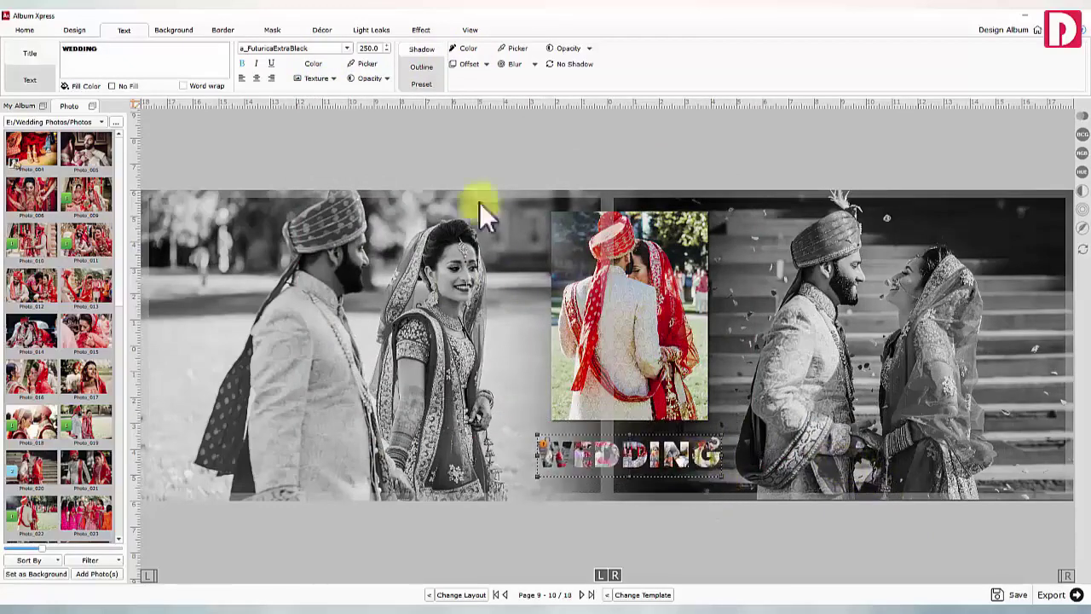
Examine the outline options and preset styles available for the WEDDING text
{"action": "left_click", "coordinate": [422, 67]}
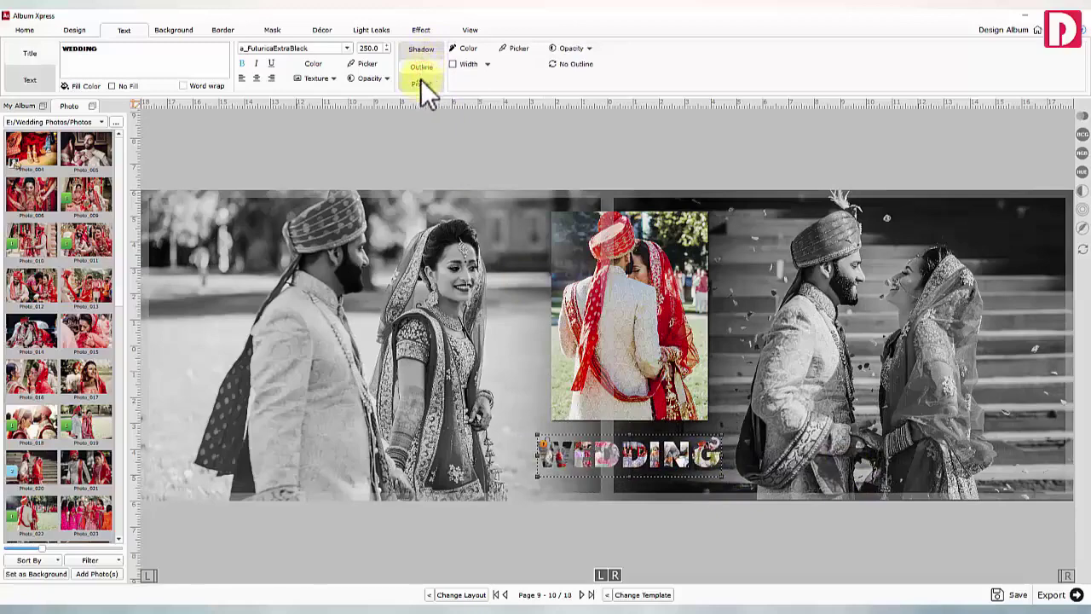
{"action": "left_click", "coordinate": [420, 85]}
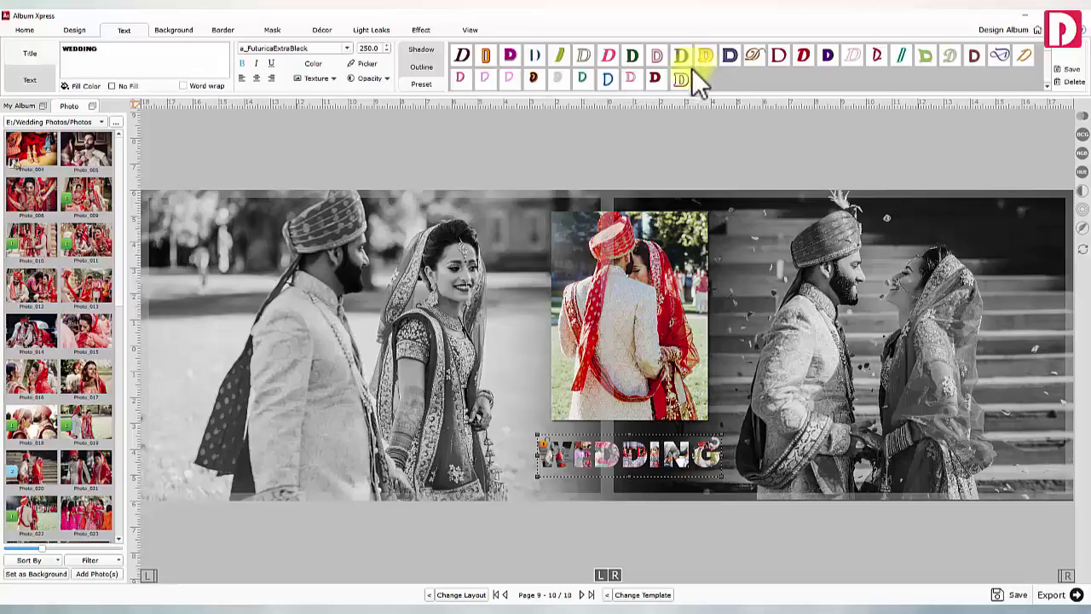
{"action": "left_click", "coordinate": [622, 144]}
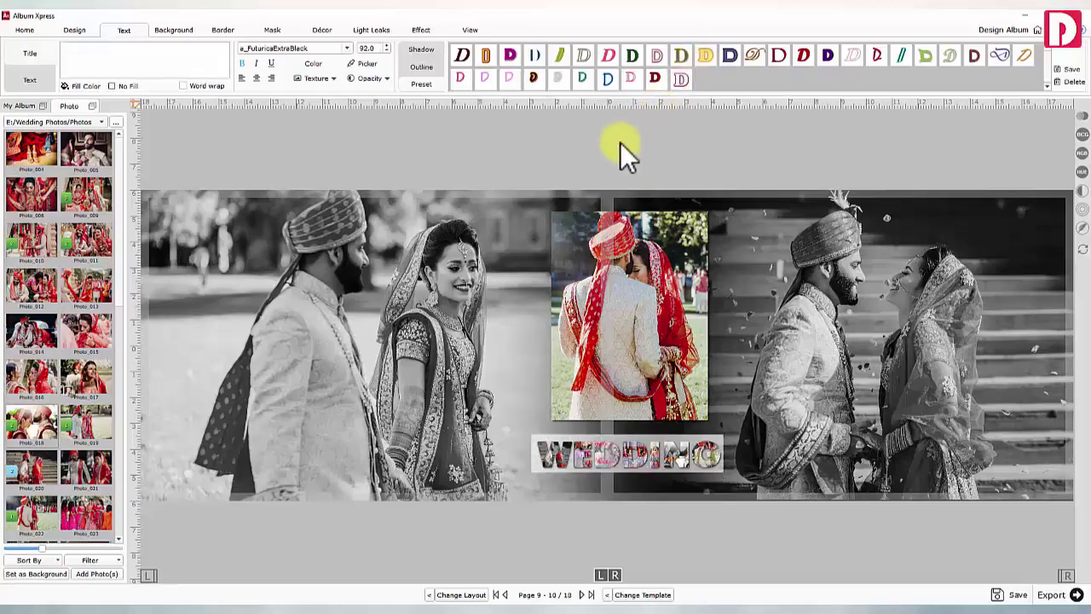
Save the WEDDING text as a PNG image named "my wedding text" in the Photo Text folder
{"action": "left_click", "coordinate": [631, 451]}
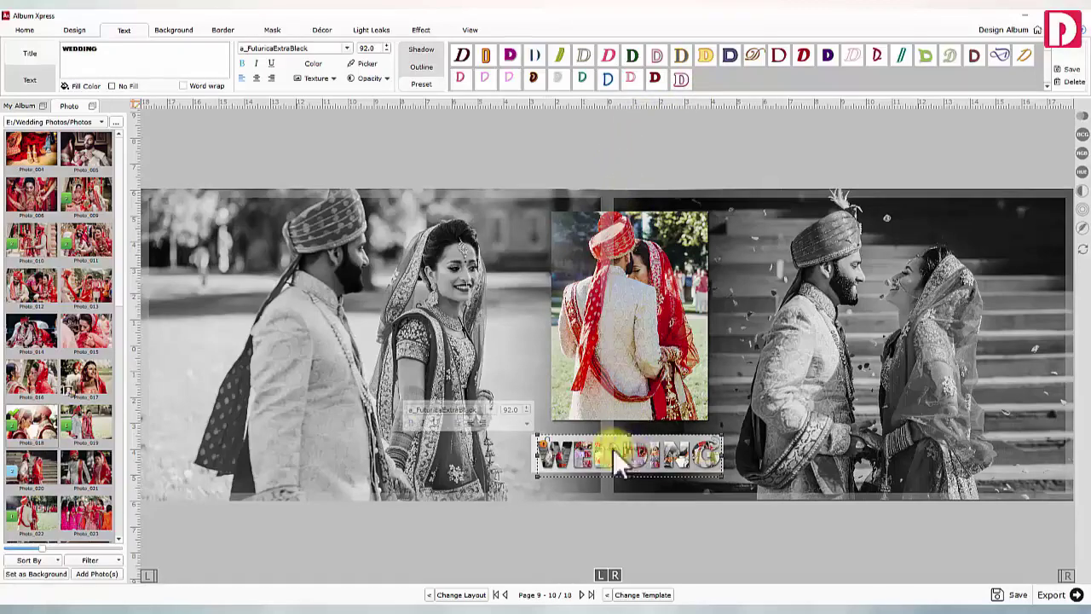
{"action": "right_click", "coordinate": [677, 288]}
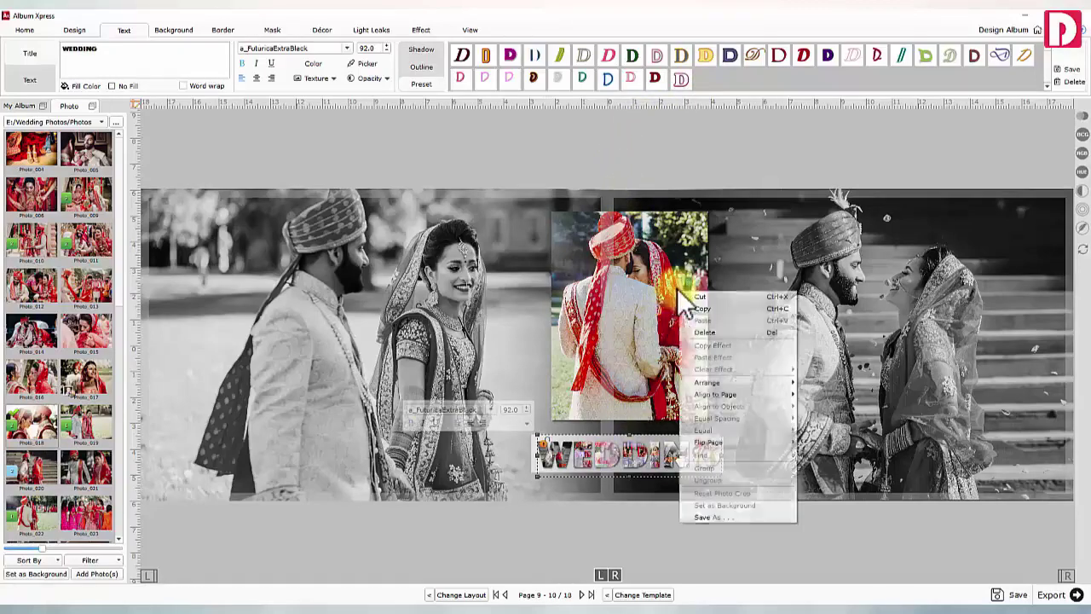
{"action": "left_click", "coordinate": [715, 517]}
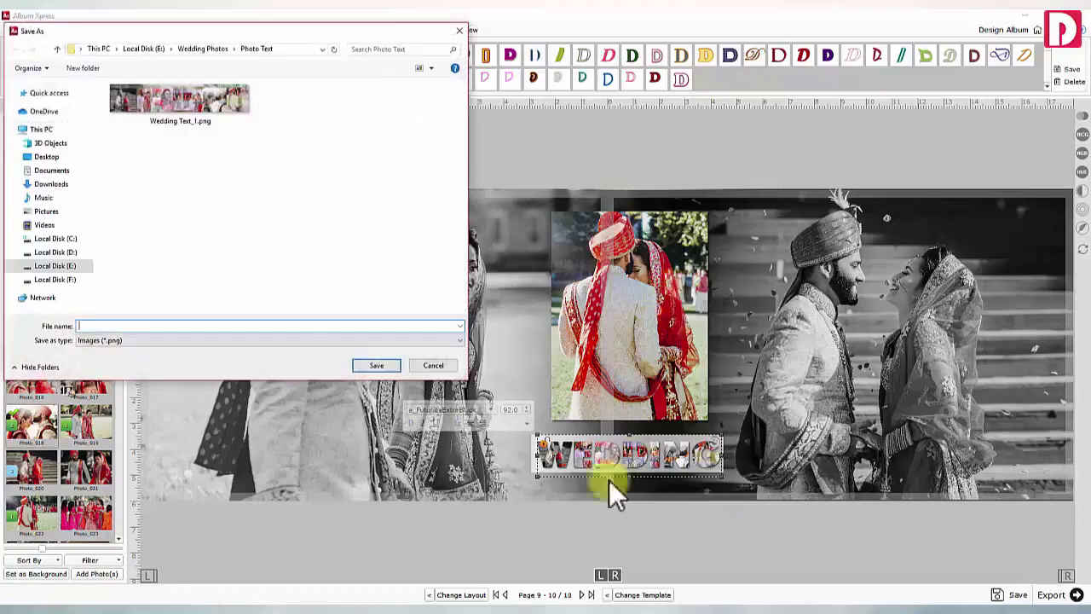
{"action": "type", "text": "my wedding text"}
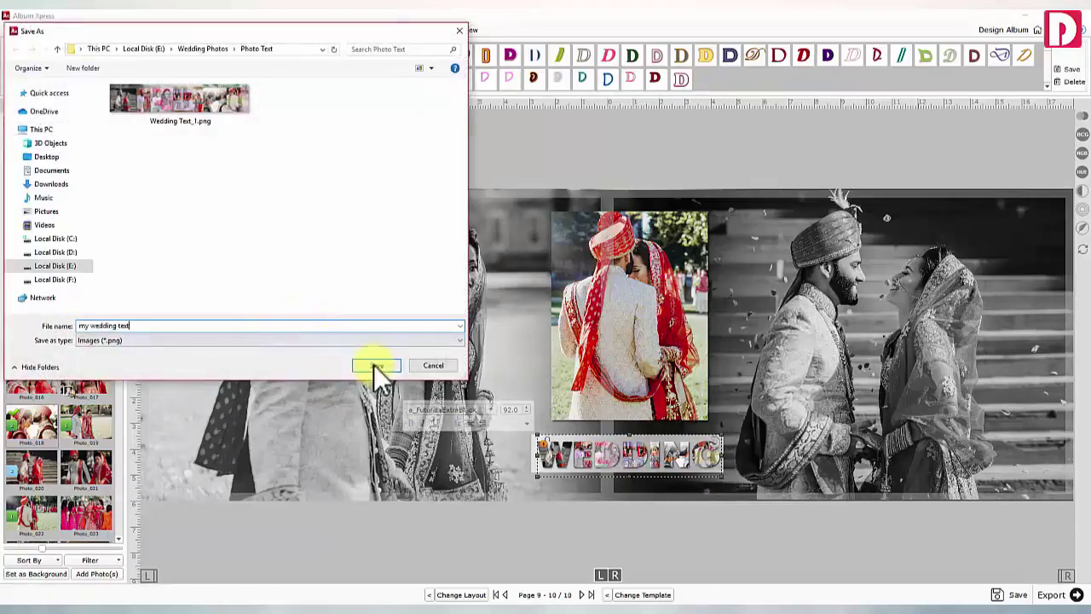
{"action": "left_click", "coordinate": [375, 365]}
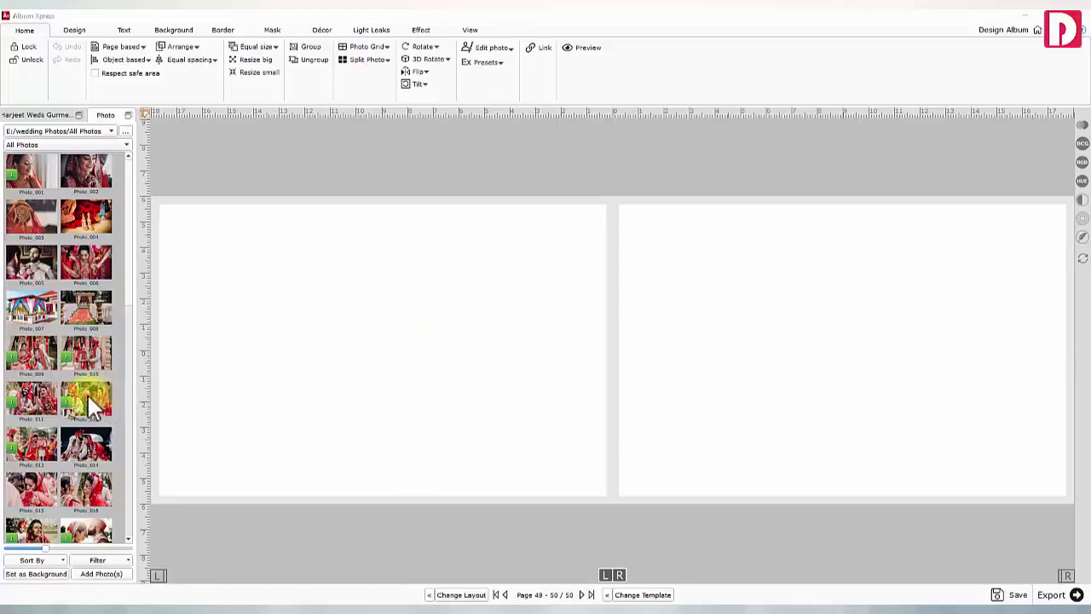
Place Photo_026 on the left page of the blank spread and enlarge it to about 12.94 × 9.79 inches
{"action": "scroll", "coordinate": [86, 393], "scroll_direction": "down", "scroll_amount": 6}
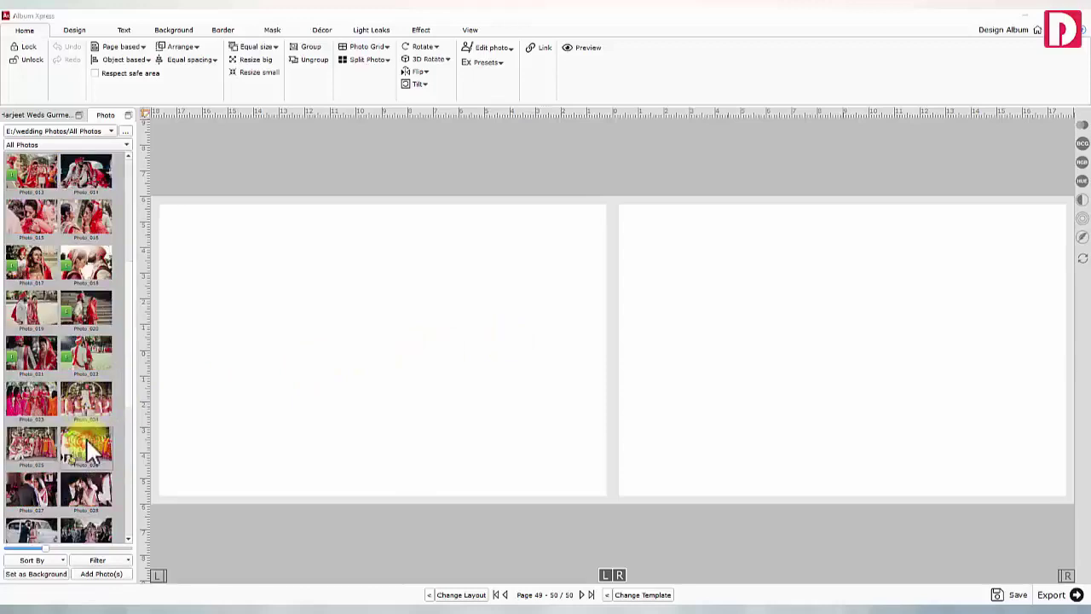
{"action": "left_click_drag", "start_coordinate": [87, 437], "coordinate": [316, 353]}
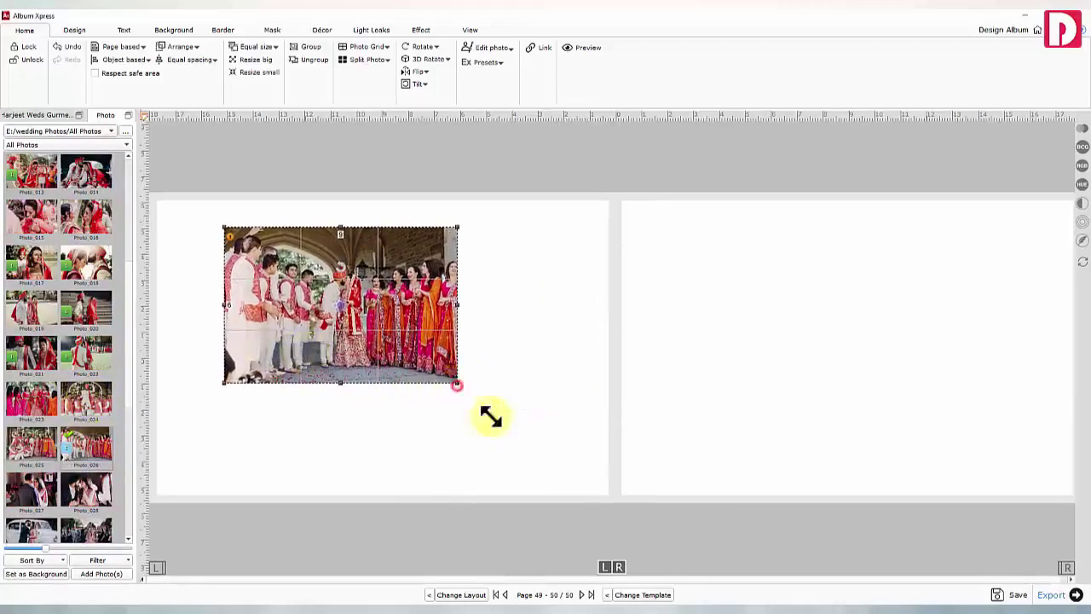
{"action": "left_click_drag", "start_coordinate": [489, 416], "coordinate": [575, 477]}
{"action": "left_click_drag", "start_coordinate": [404, 468], "coordinate": [392, 496]}
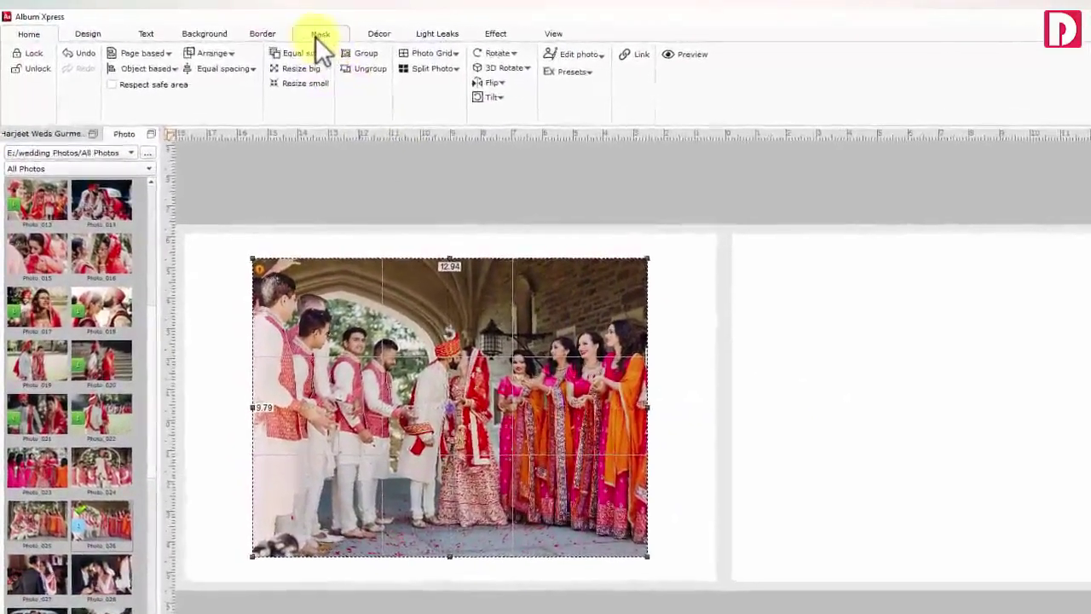
Apply the heart-in-dotted-circle mask from 01_Heart to the photo and resize it to about 11.75 × 10.23 inches, repositioning it on the page
{"action": "left_click", "coordinate": [306, 34]}
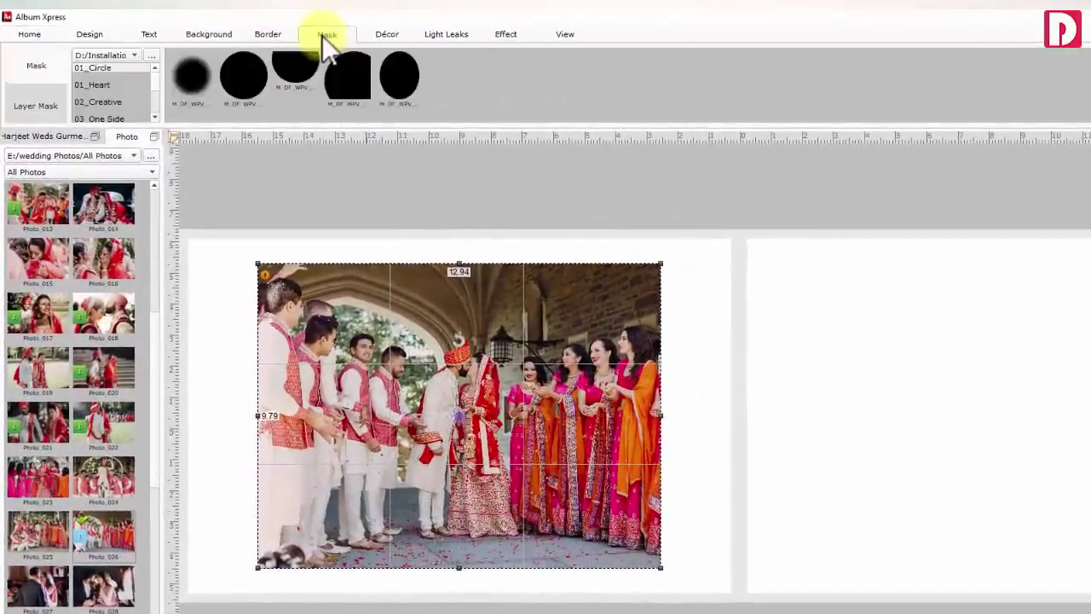
{"action": "left_click", "coordinate": [26, 71]}
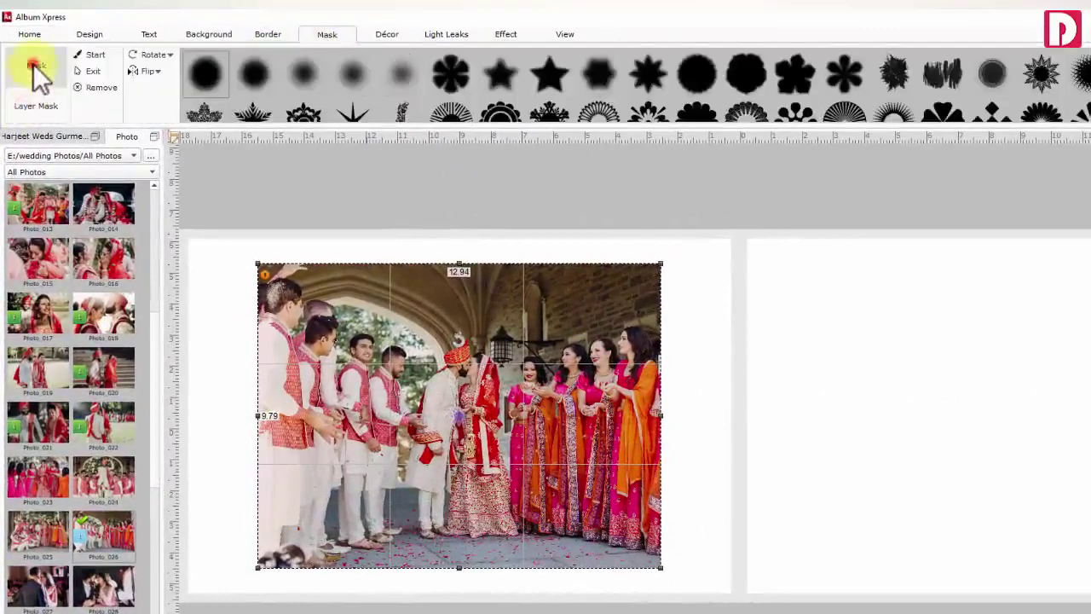
{"action": "left_click", "coordinate": [34, 66]}
{"action": "left_click", "coordinate": [104, 85]}
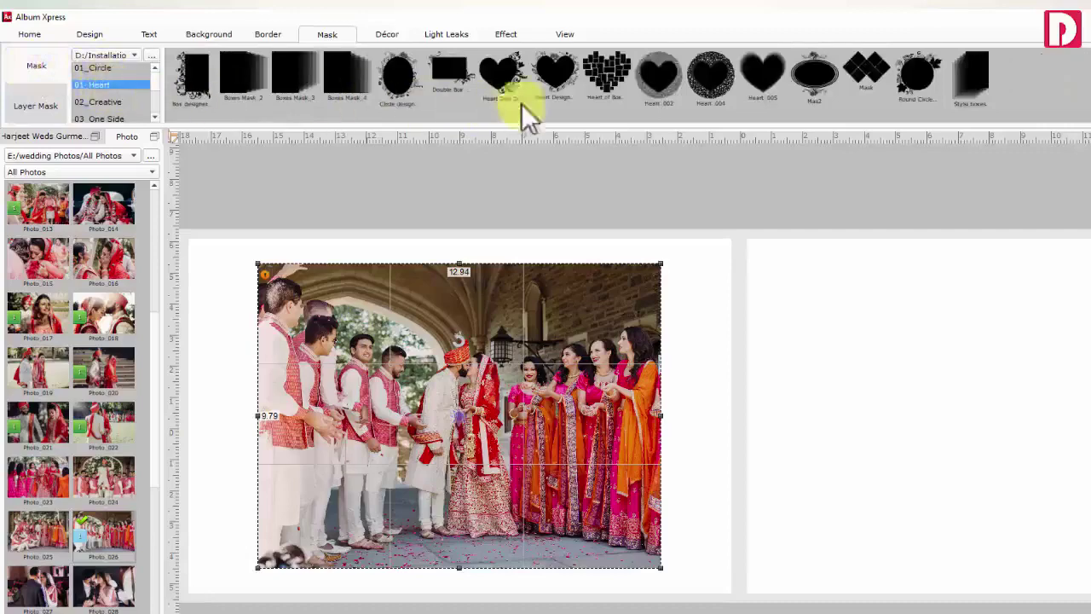
{"action": "left_click", "coordinate": [653, 74]}
{"action": "left_click_drag", "start_coordinate": [458, 263], "coordinate": [461, 253]}
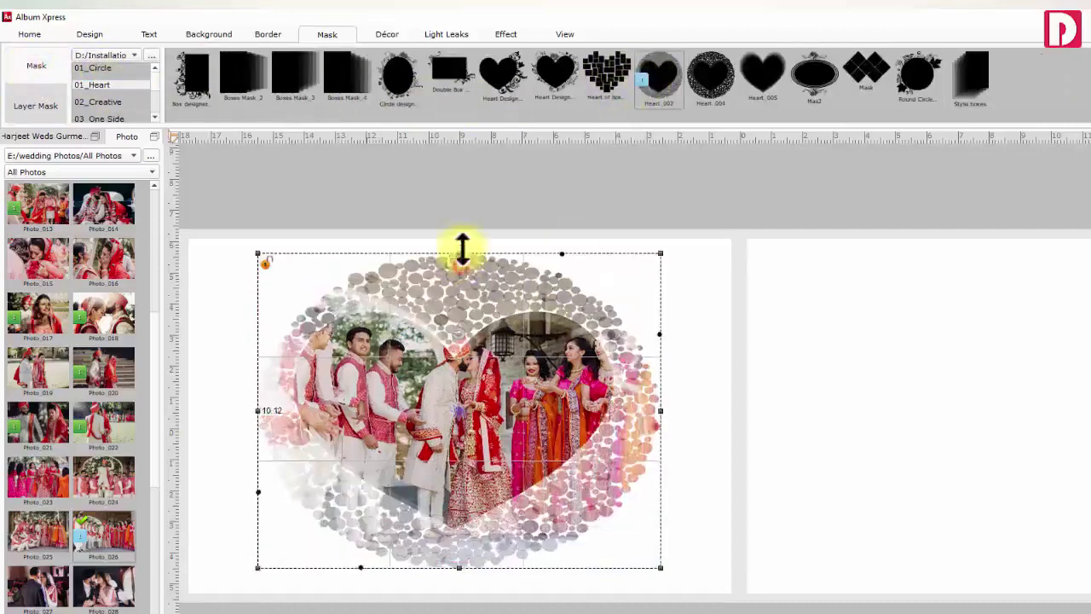
{"action": "left_click_drag", "start_coordinate": [258, 410], "coordinate": [297, 410]}
{"action": "left_click_drag", "start_coordinate": [558, 463], "coordinate": [523, 459]}
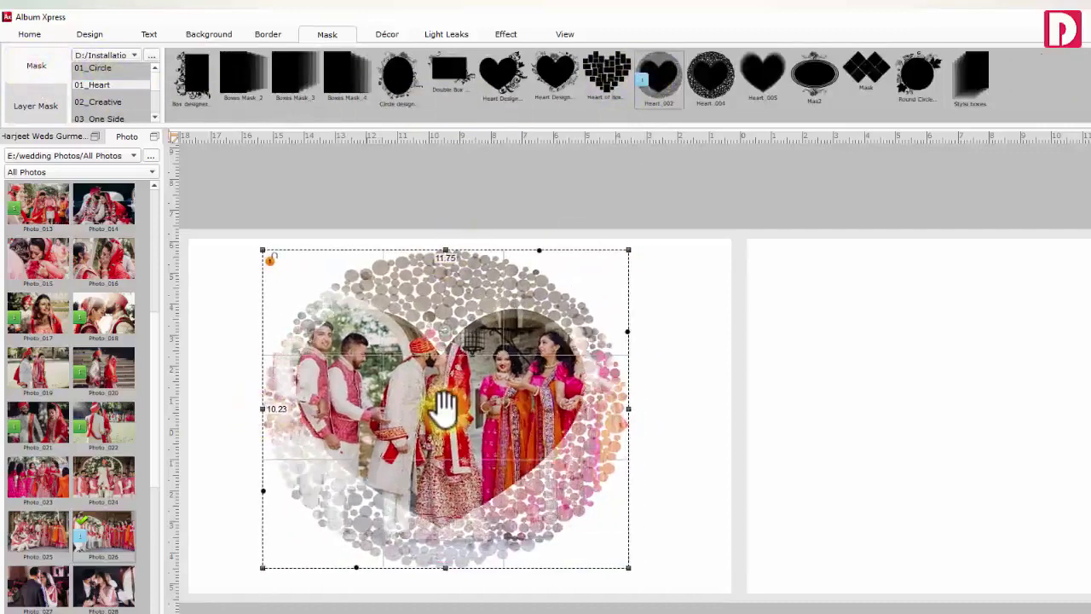
{"action": "left_click_drag", "start_coordinate": [443, 409], "coordinate": [445, 446]}
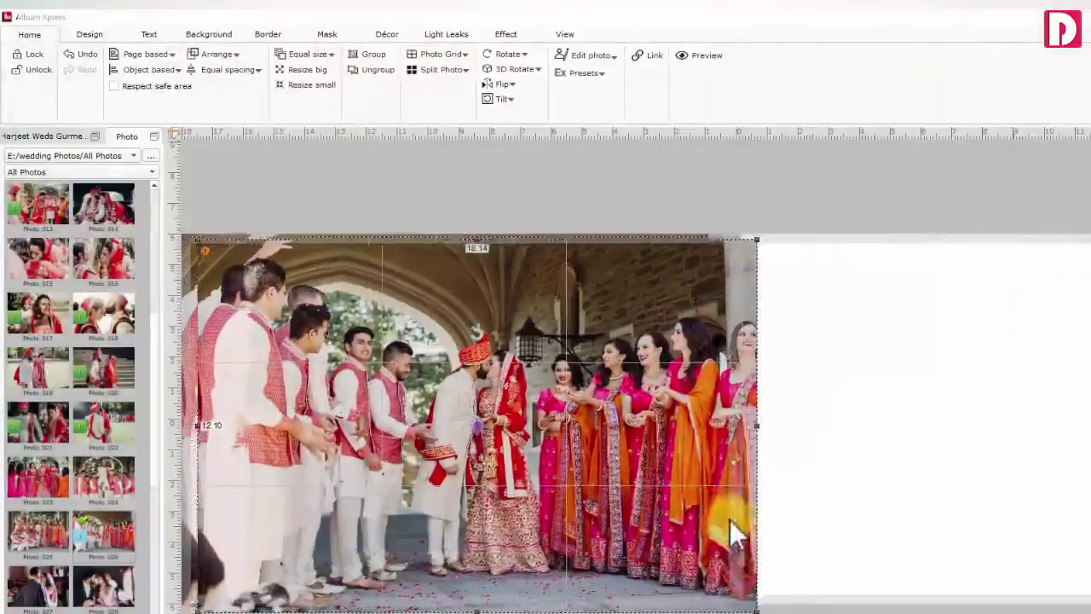
Align the enlarged group photo with the page edges so it fills the left page
{"action": "left_click_drag", "start_coordinate": [735, 533], "coordinate": [697, 512]}
{"action": "left_click", "coordinate": [460, 303]}
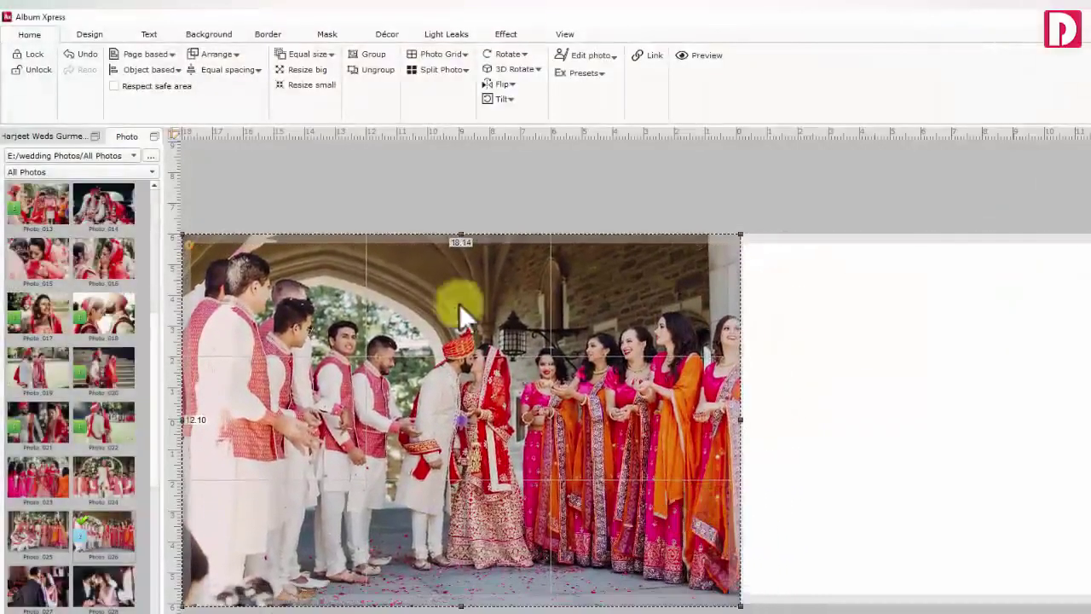
Mask the couple in the group photo with the second soft round brush and blur the surrounding people and background
{"action": "left_click", "coordinate": [329, 35]}
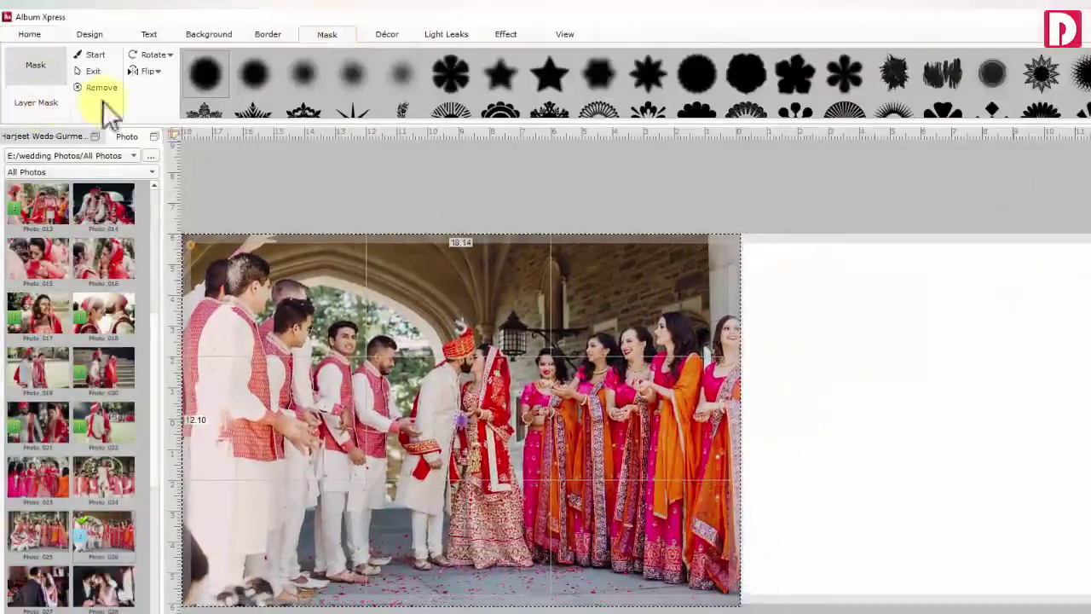
{"action": "scroll", "coordinate": [321, 88], "scroll_direction": "down", "scroll_amount": 5}
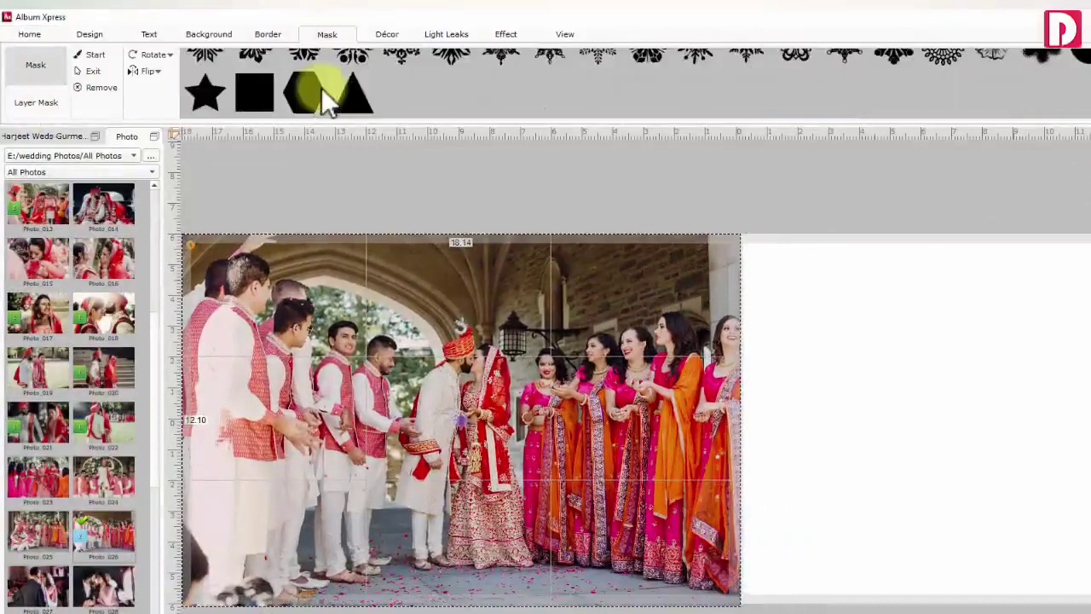
{"action": "scroll", "coordinate": [321, 87], "scroll_direction": "down", "scroll_amount": 2}
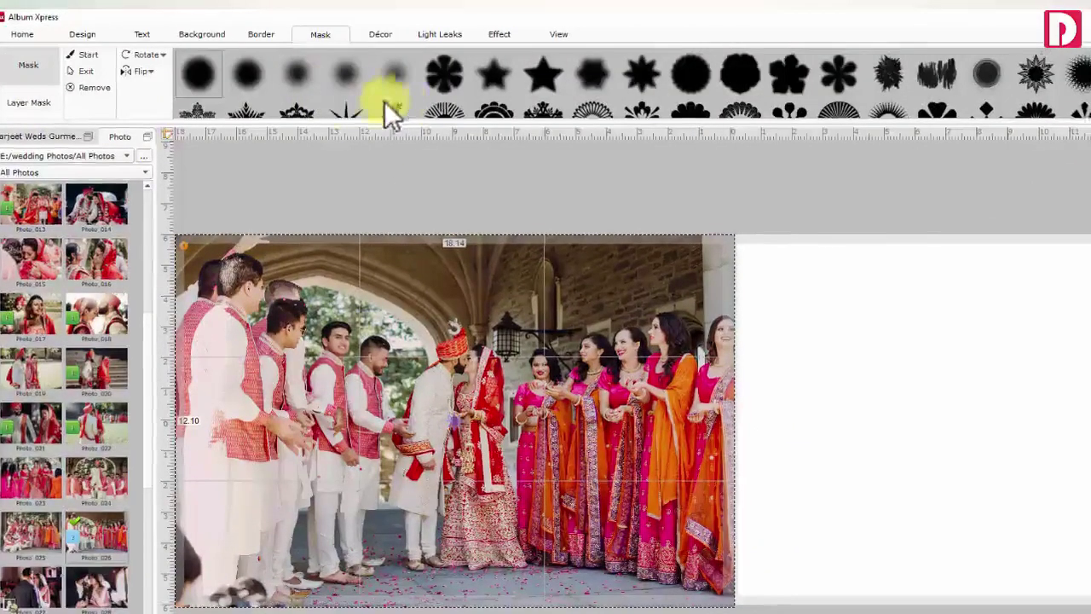
{"action": "left_click", "coordinate": [249, 73]}
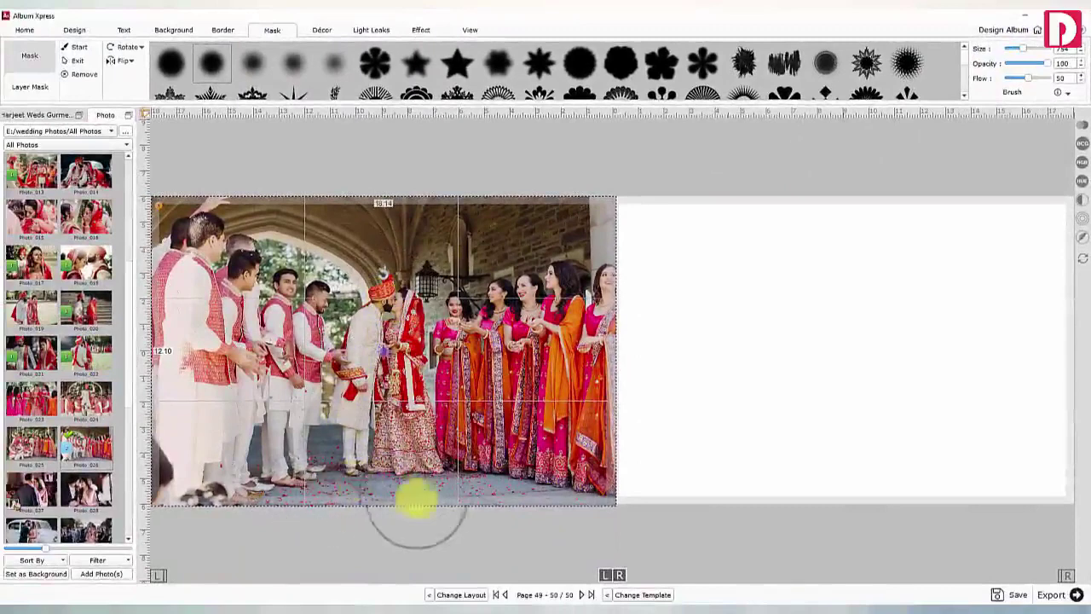
{"action": "left_click", "coordinate": [75, 61]}
{"action": "left_click", "coordinate": [1079, 214]}
{"action": "left_click_drag", "start_coordinate": [1053, 245], "coordinate": [1018, 251]}
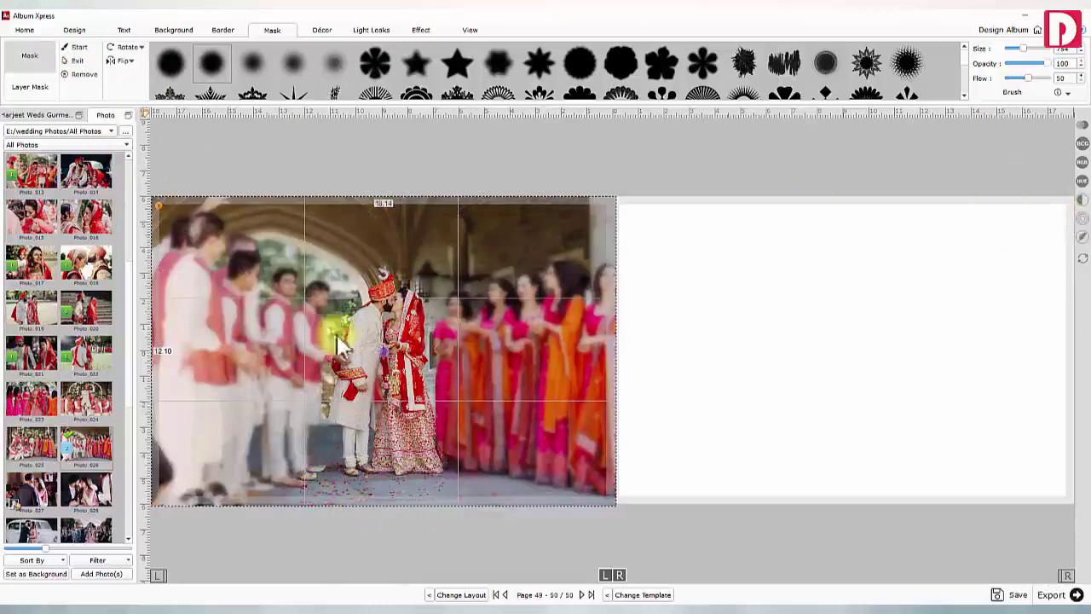
Paint over the couple from their feet to their heads with the second soft round mask brush, and leave masking
{"action": "left_click", "coordinate": [214, 64]}
{"action": "mouse_move", "coordinate": [337, 490]}
{"action": "left_mouse_down"}
{"action": "mouse_move", "coordinate": [438, 496]}
{"action": "mouse_move", "coordinate": [342, 488]}
{"action": "mouse_move", "coordinate": [425, 515]}
{"action": "mouse_move", "coordinate": [452, 498]}
{"action": "mouse_move", "coordinate": [292, 502]}
{"action": "mouse_move", "coordinate": [306, 499]}
{"action": "mouse_move", "coordinate": [318, 443]}
{"action": "mouse_move", "coordinate": [345, 504]}
{"action": "mouse_move", "coordinate": [454, 309]}
{"action": "left_mouse_up"}
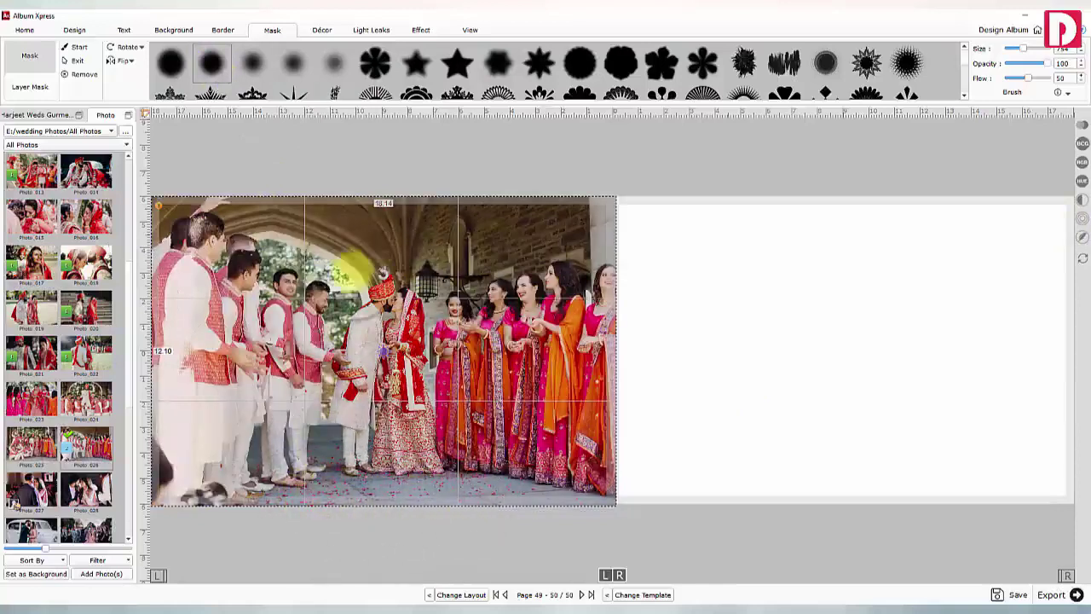
{"action": "left_click", "coordinate": [72, 61]}
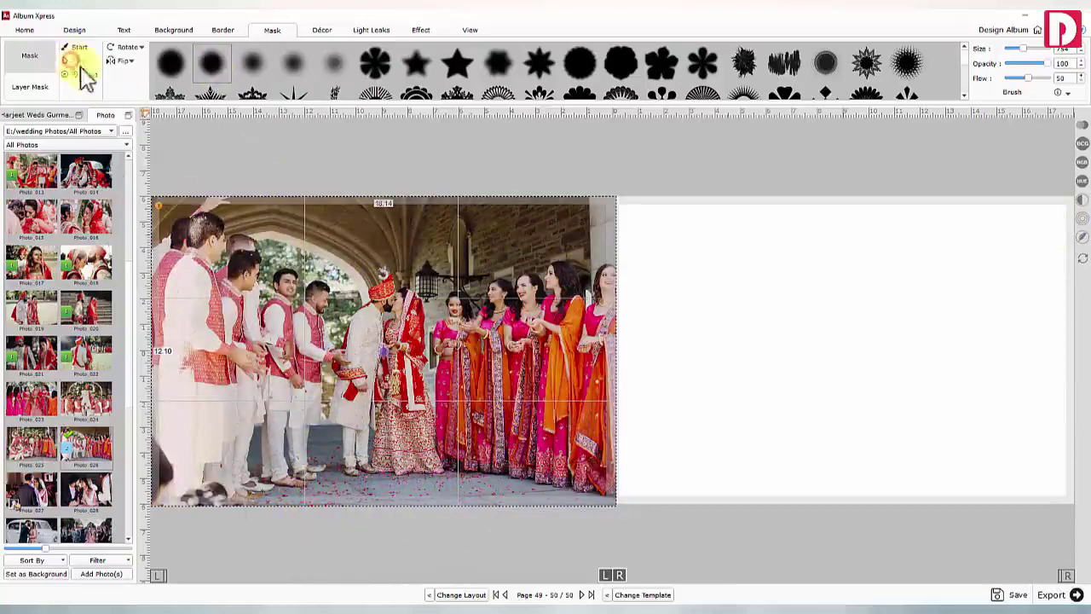
{"action": "left_click", "coordinate": [347, 539]}
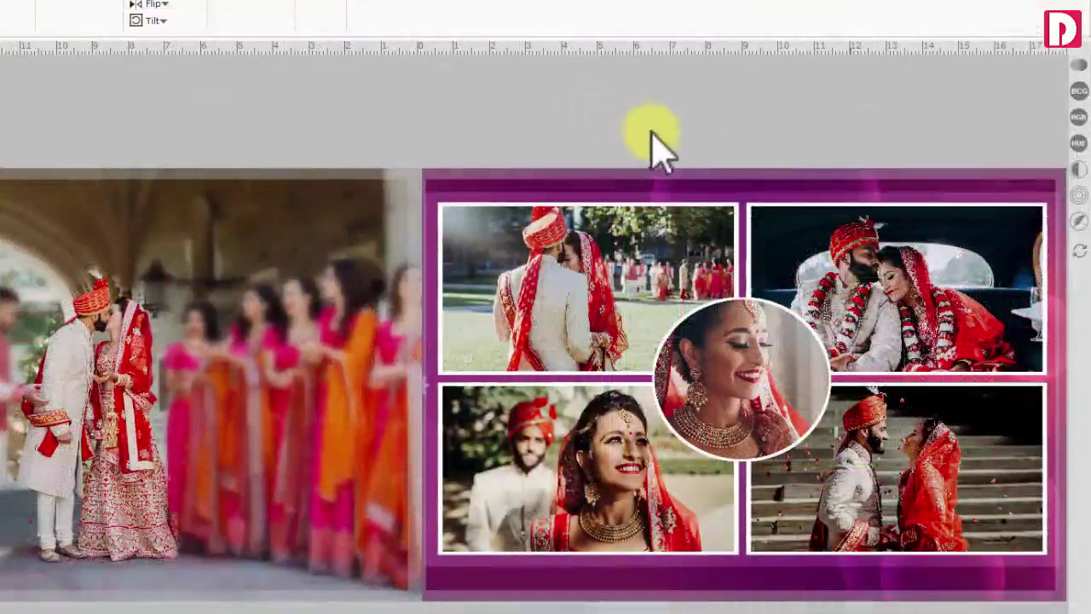
Increase the brightness of the circular bride photo on the right page and raise its contrast slightly
{"action": "left_click", "coordinate": [1078, 92]}
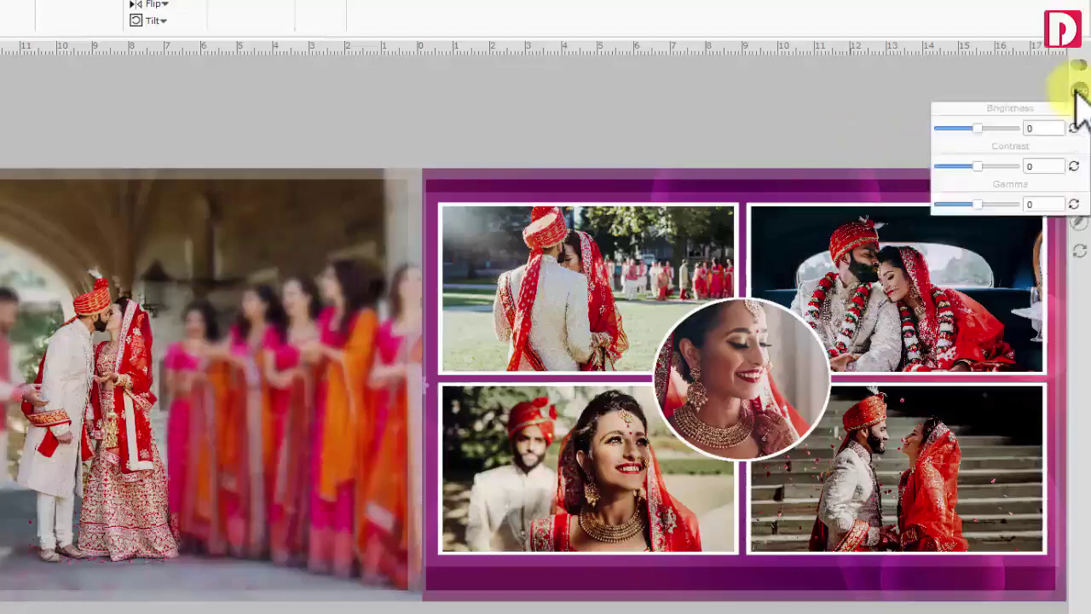
{"action": "mouse_move", "coordinate": [1077, 118]}
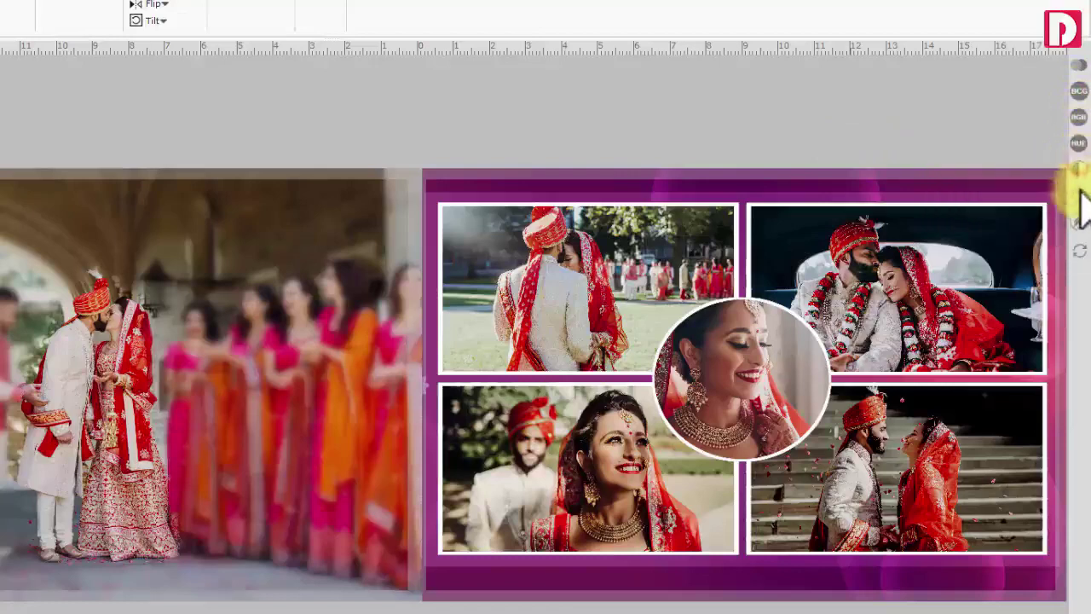
{"action": "mouse_move", "coordinate": [1076, 193]}
{"action": "mouse_move", "coordinate": [1079, 223]}
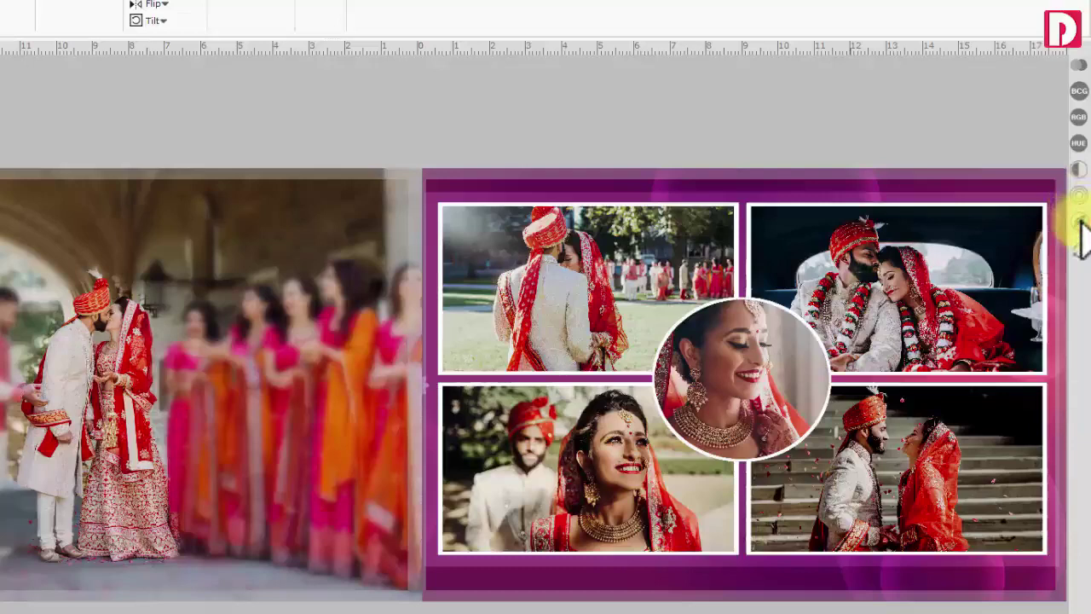
{"action": "left_click", "coordinate": [730, 366]}
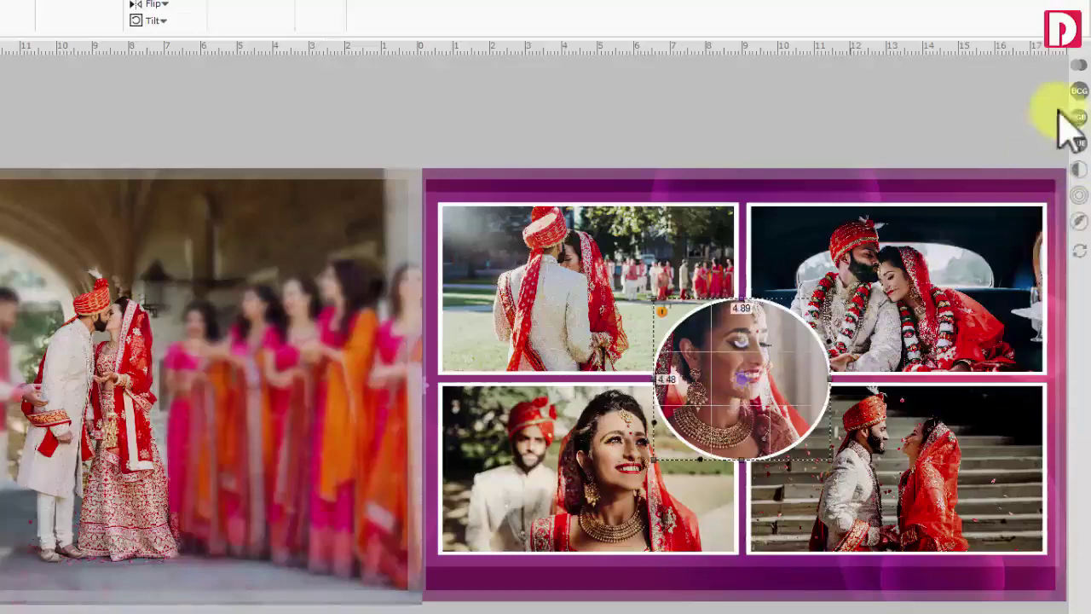
{"action": "mouse_move", "coordinate": [1075, 88]}
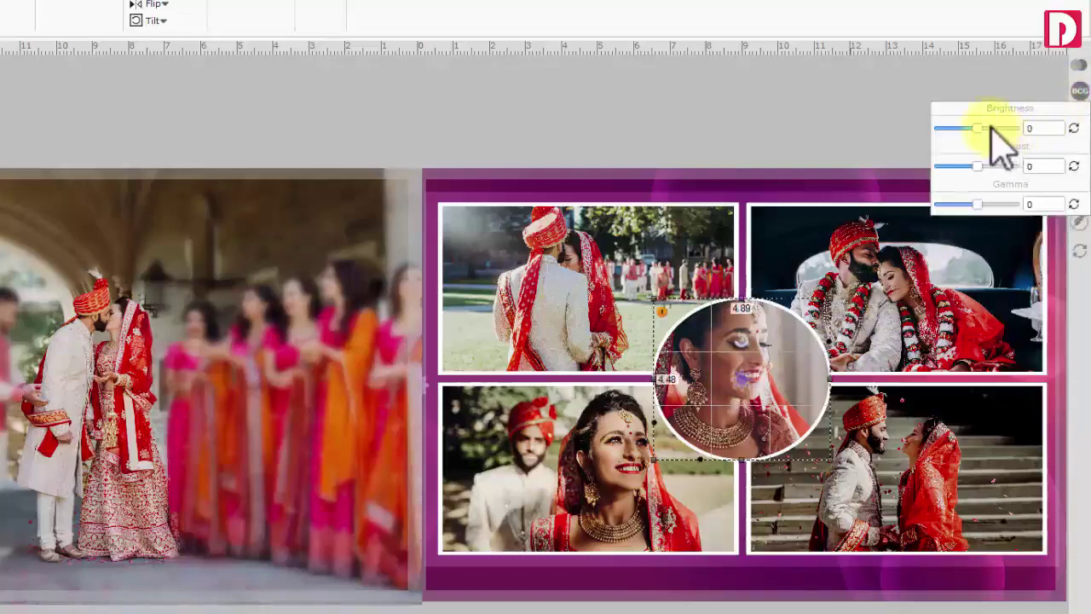
{"action": "left_click_drag", "start_coordinate": [990, 130], "coordinate": [992, 128]}
{"action": "left_click_drag", "start_coordinate": [982, 166], "coordinate": [982, 168]}
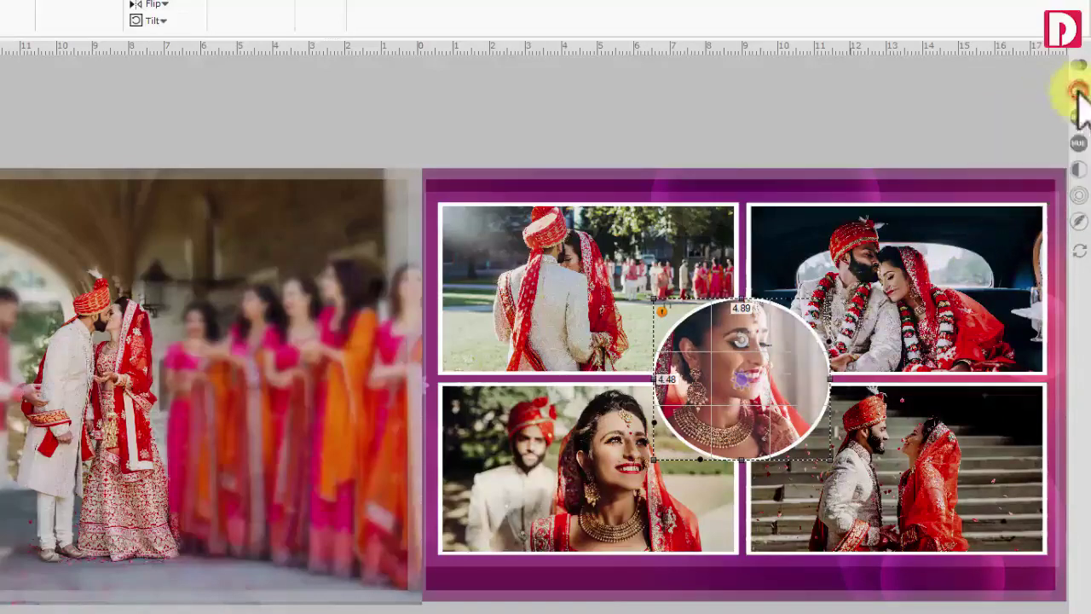
{"action": "left_click", "coordinate": [942, 128]}
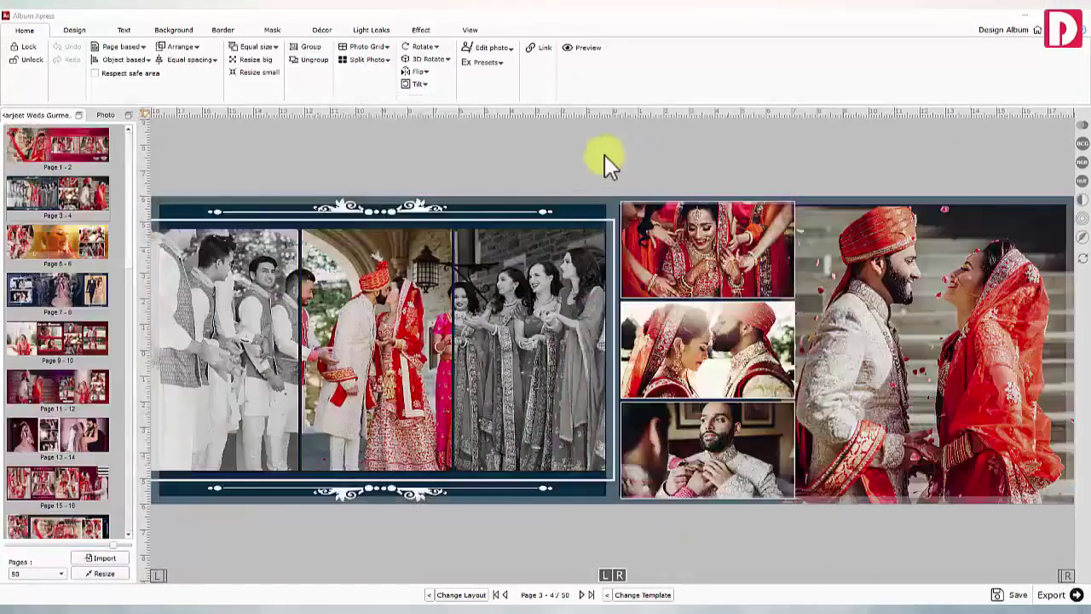
Apply the magenta-purple overlay from the Light Leaks category to the large couple photo on the right side of pages 3-4
{"action": "left_click", "coordinate": [381, 34]}
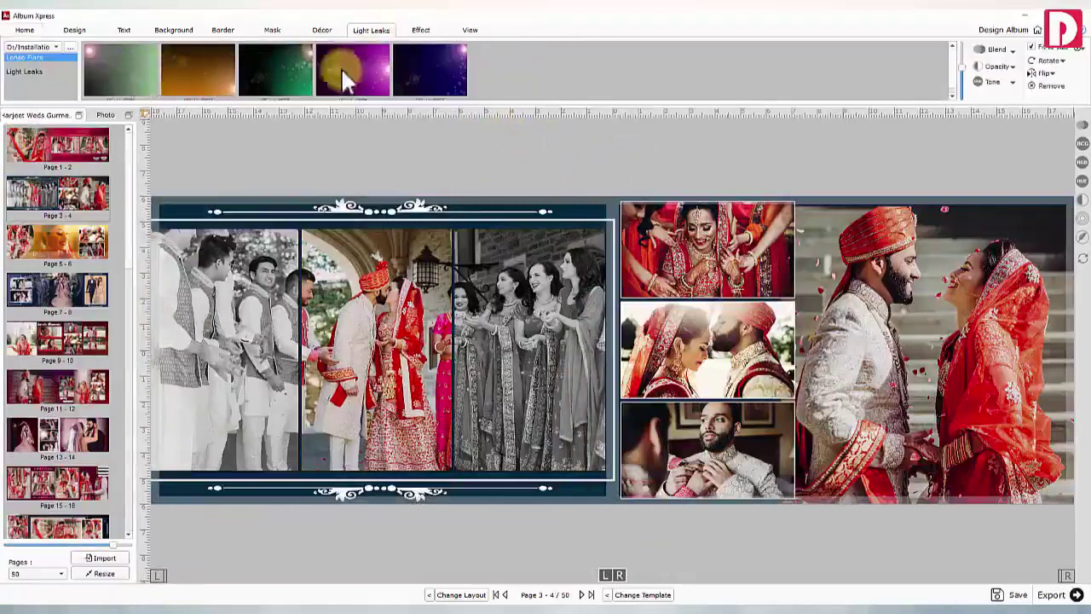
{"action": "left_click", "coordinate": [32, 71]}
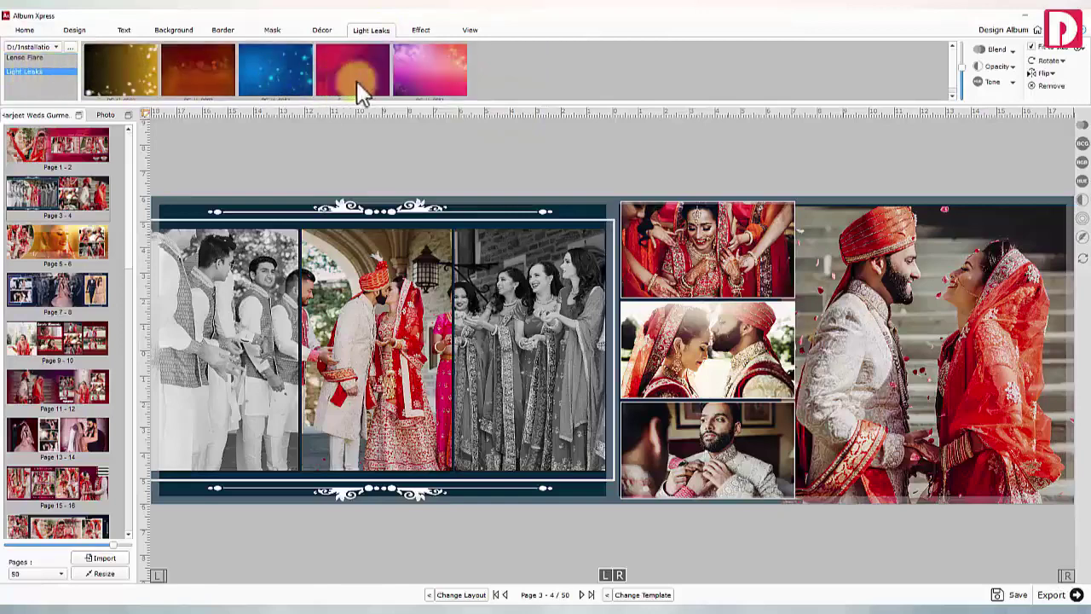
{"action": "left_click", "coordinate": [368, 70]}
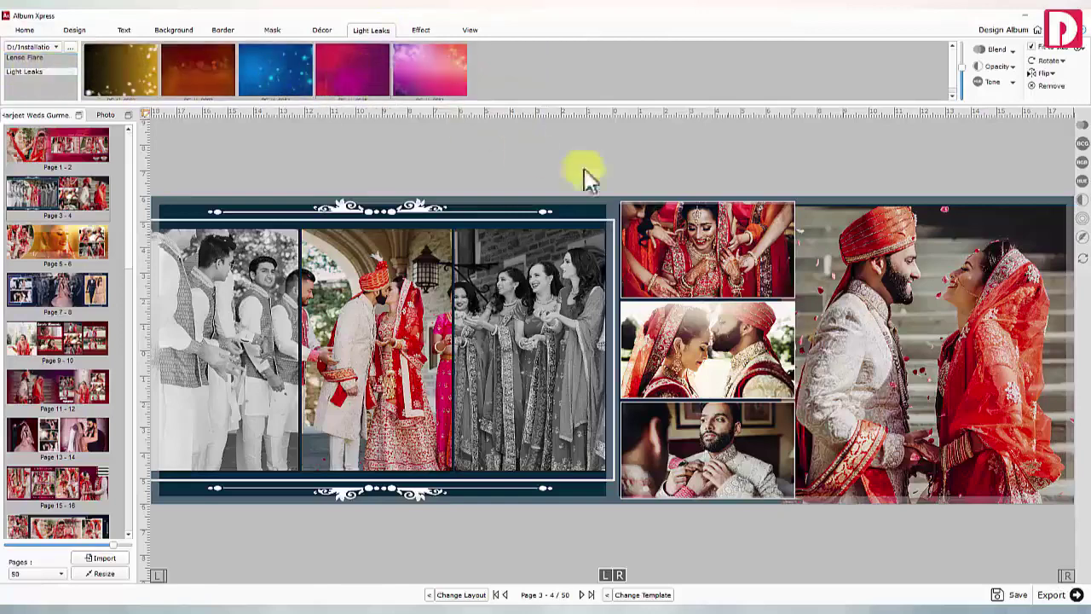
{"action": "left_click", "coordinate": [853, 260]}
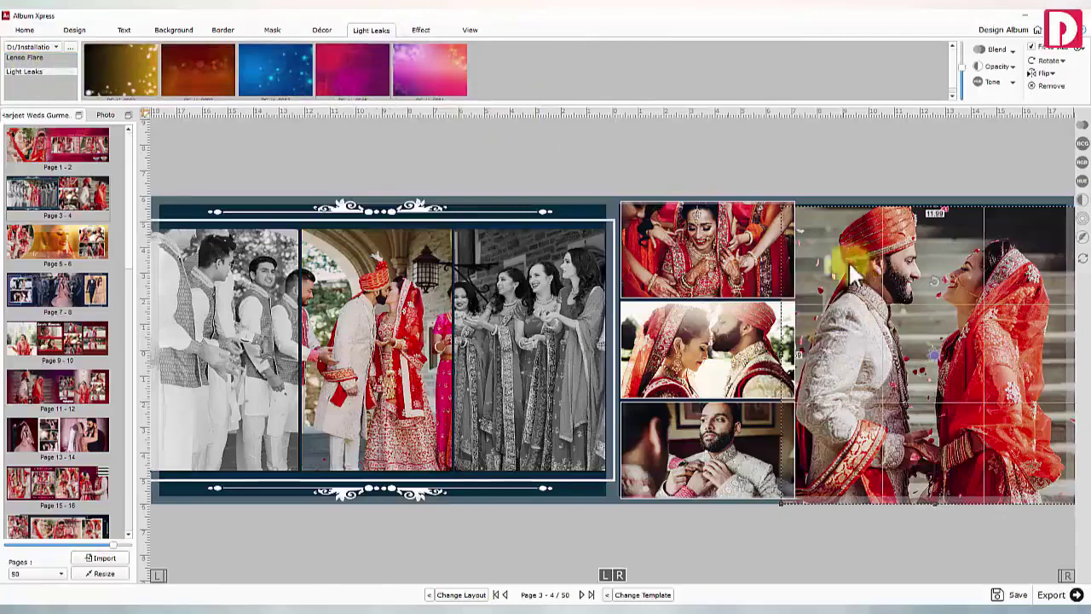
{"action": "left_click", "coordinate": [353, 86]}
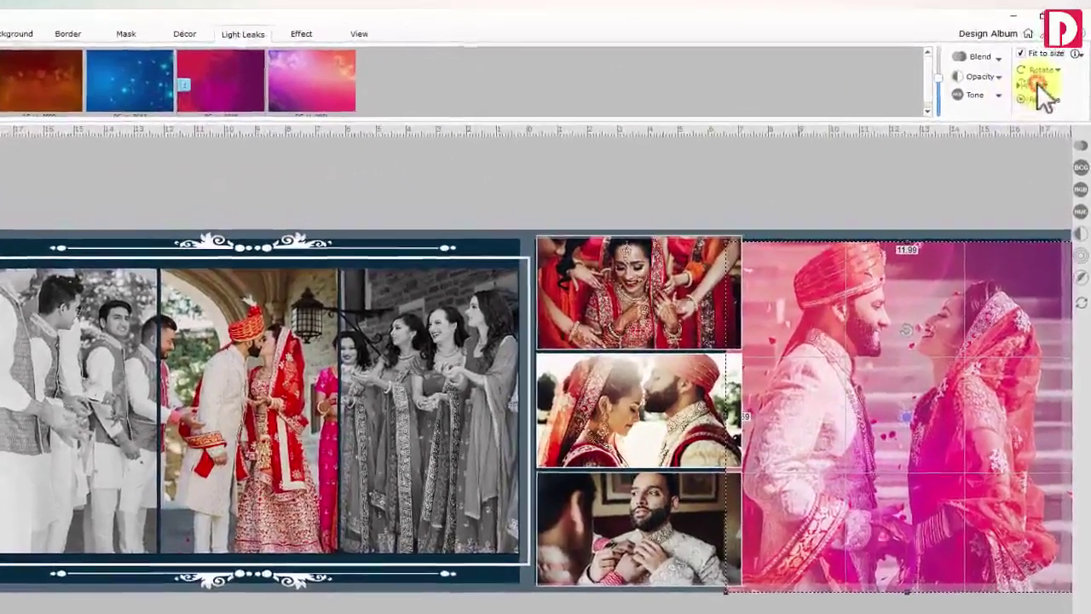
Flip the couple photo's light leak vertically and turn off Fit to size
{"action": "left_click", "coordinate": [1040, 85]}
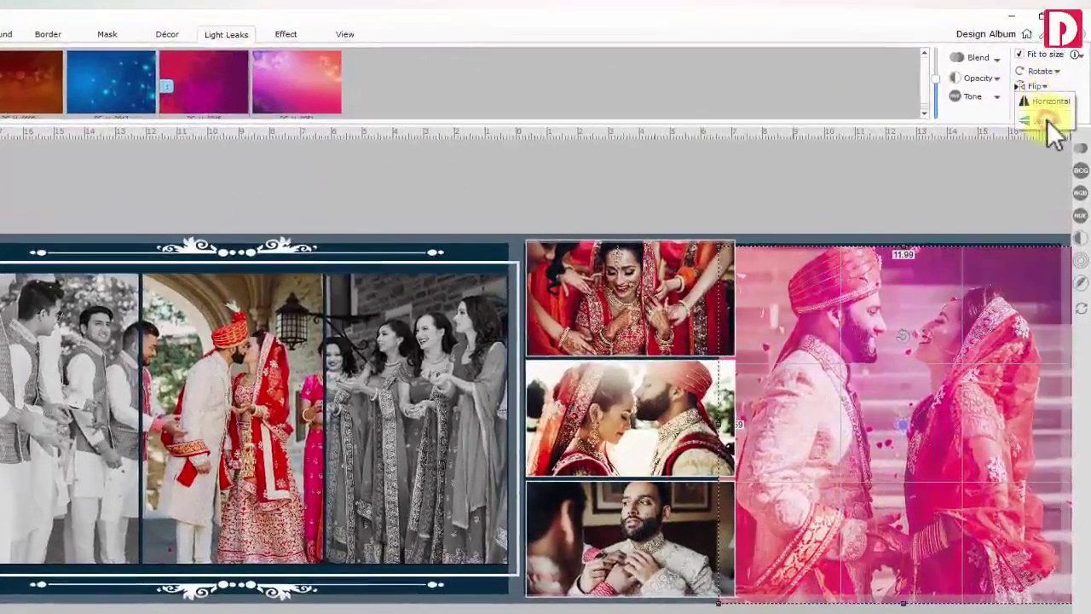
{"action": "left_click", "coordinate": [1040, 71]}
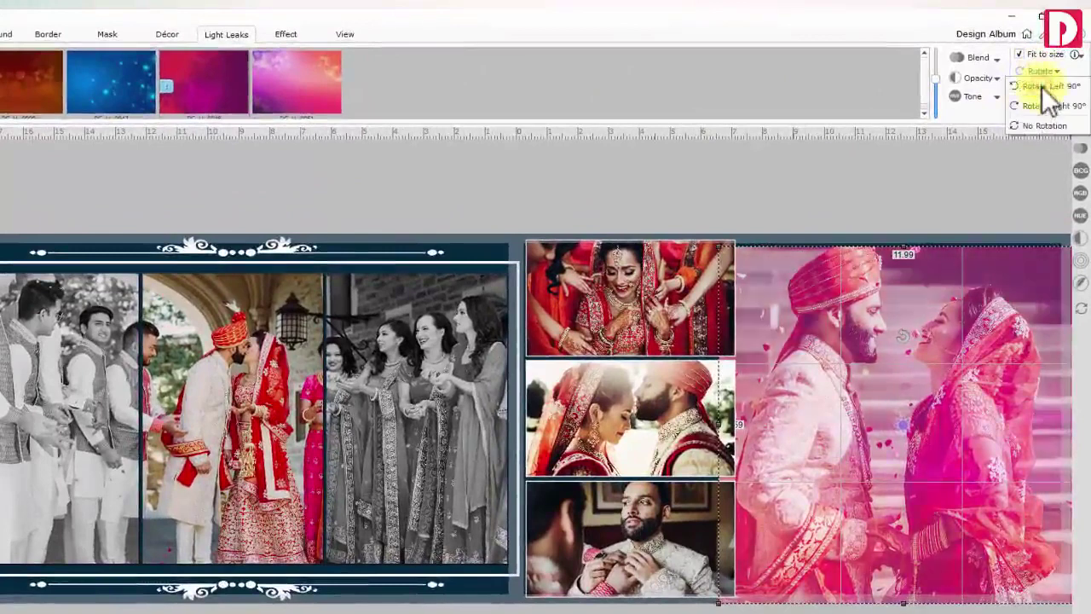
{"action": "left_click", "coordinate": [1021, 55]}
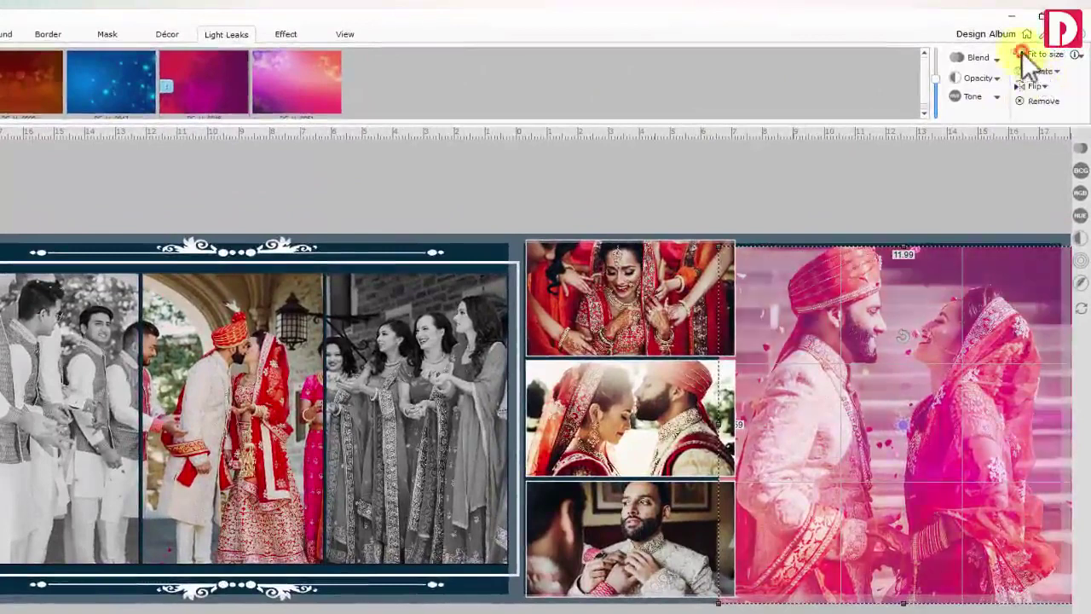
Set the couple photo's light leak tone to hue 6 and saturation -6, and its opacity to 76
{"action": "left_click", "coordinate": [985, 96]}
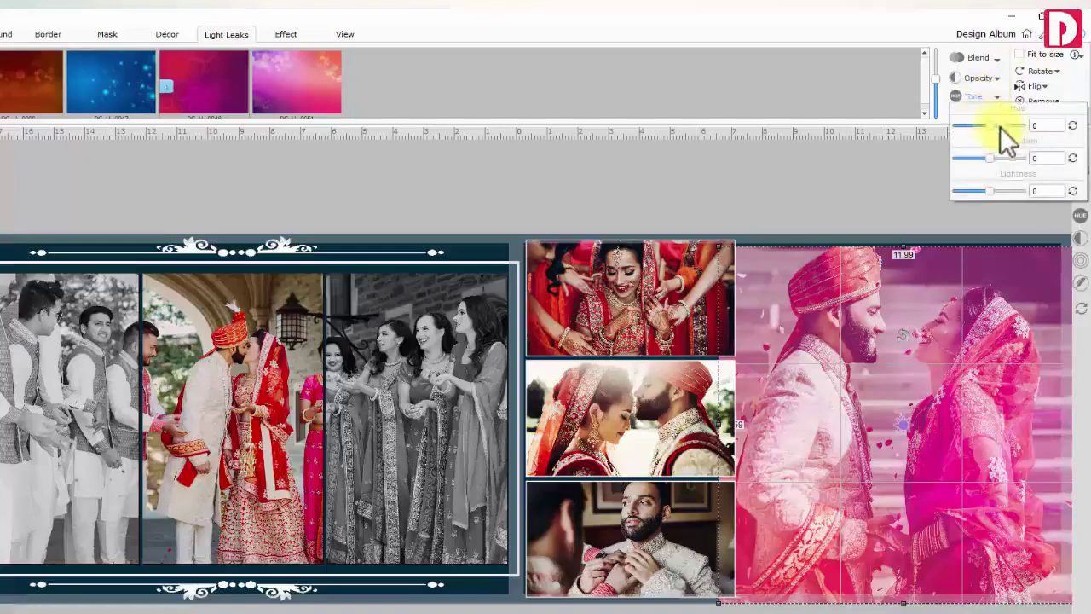
{"action": "left_click", "coordinate": [1040, 191]}
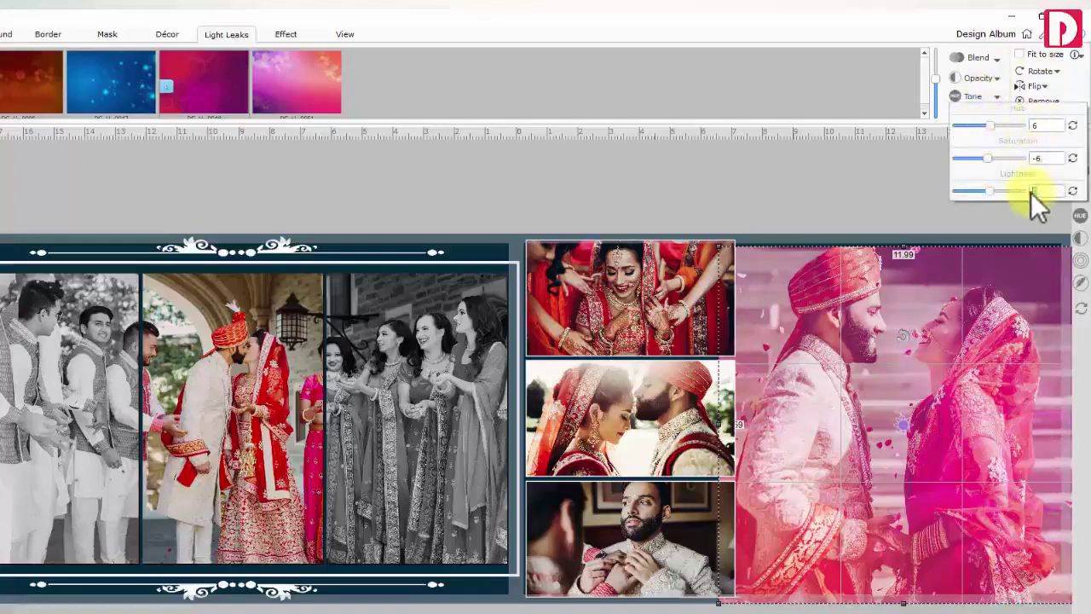
{"action": "left_click", "coordinate": [993, 97]}
{"action": "left_click", "coordinate": [989, 79]}
{"action": "left_click", "coordinate": [1001, 106]}
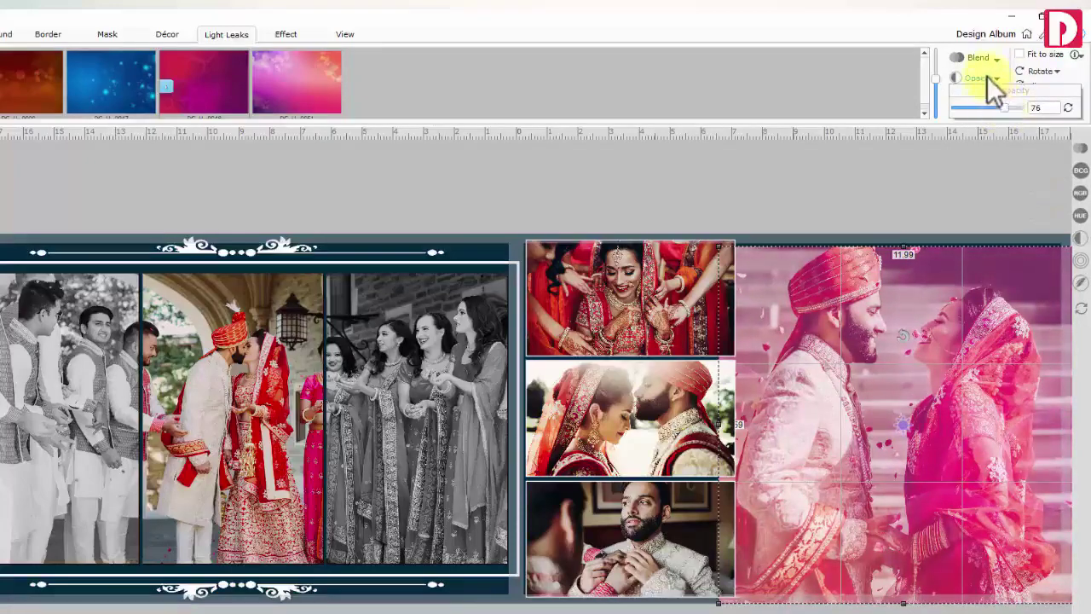
{"action": "left_click", "coordinate": [987, 76]}
Try different blend modes for the light leak on the large couple photo
{"action": "left_click", "coordinate": [981, 58]}
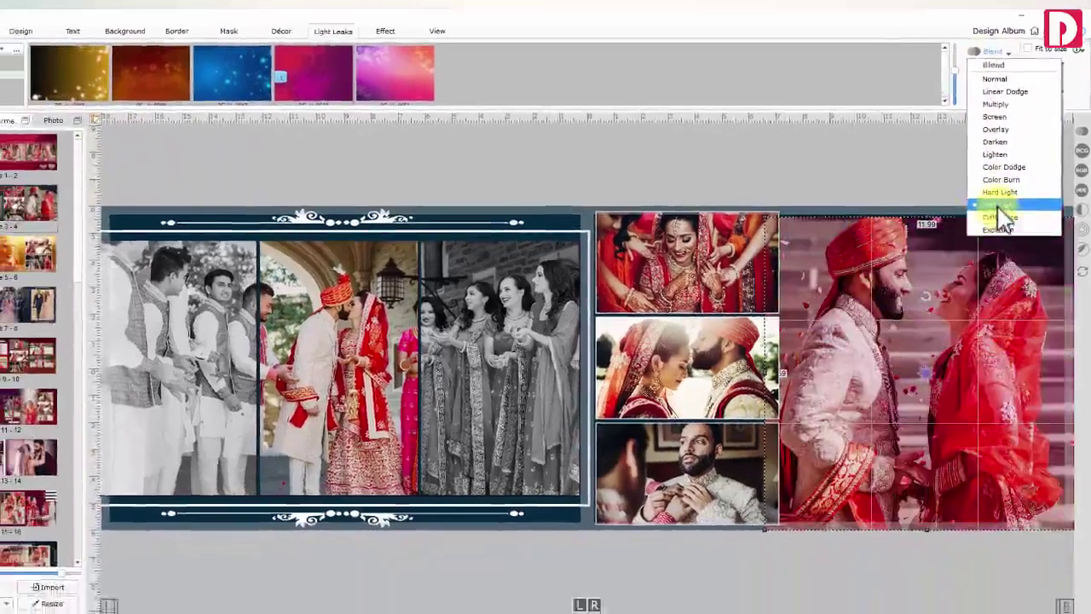
{"action": "left_click", "coordinate": [985, 232]}
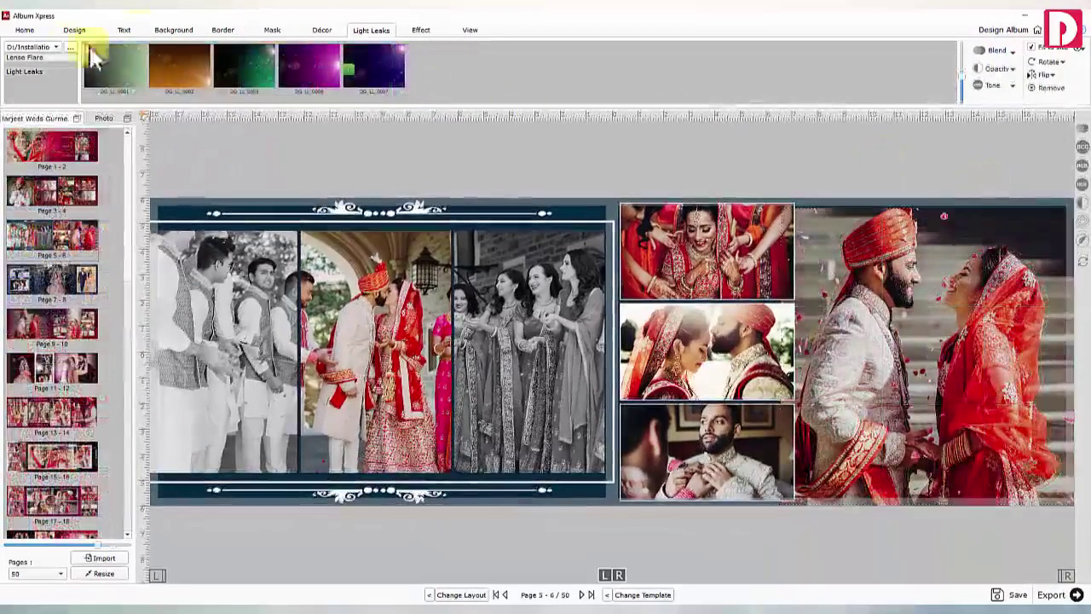
Load the additional light leaks folder from the pasted R:/1 Product path
{"action": "left_click", "coordinate": [72, 46]}
{"action": "left_click", "coordinate": [521, 103]}
{"action": "key", "text": "ctrl+v"}
{"action": "key", "text": "Return"}
{"action": "left_click", "coordinate": [636, 453]}
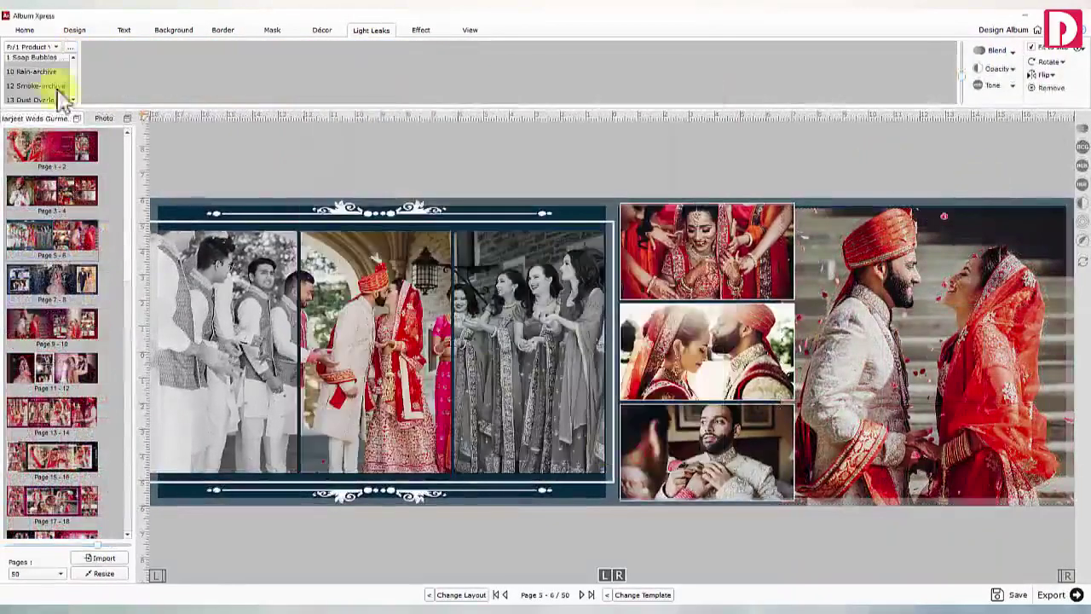
Apply a yellow neon heart overlay from the Valentines light leak category to the large couple photo on pages 5-6
{"action": "scroll", "coordinate": [64, 95], "scroll_direction": "down", "scroll_amount": 1}
{"action": "left_click", "coordinate": [47, 72]}
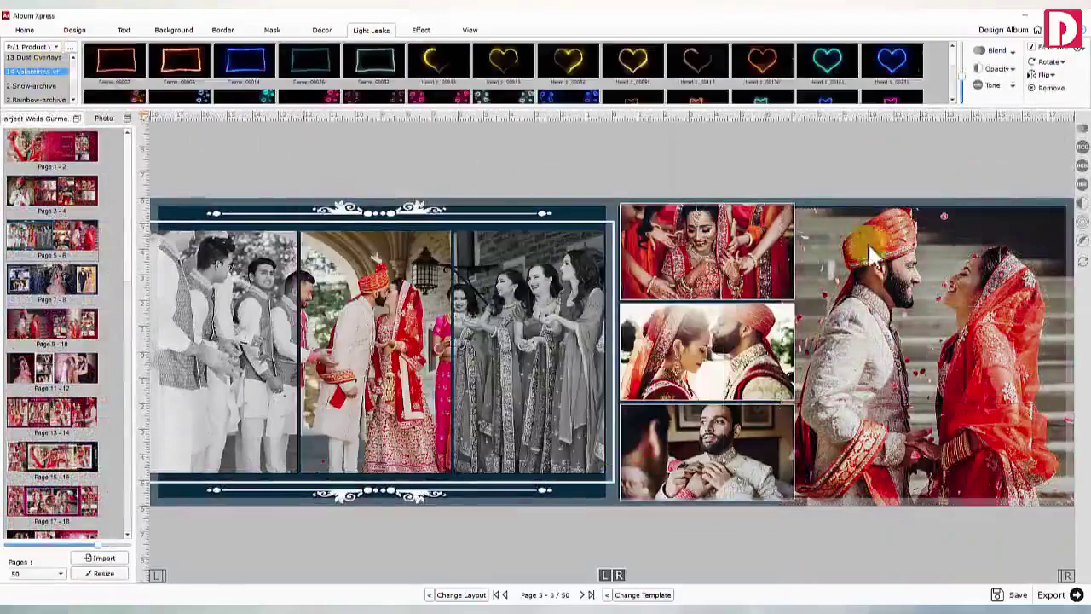
{"action": "left_click", "coordinate": [631, 58]}
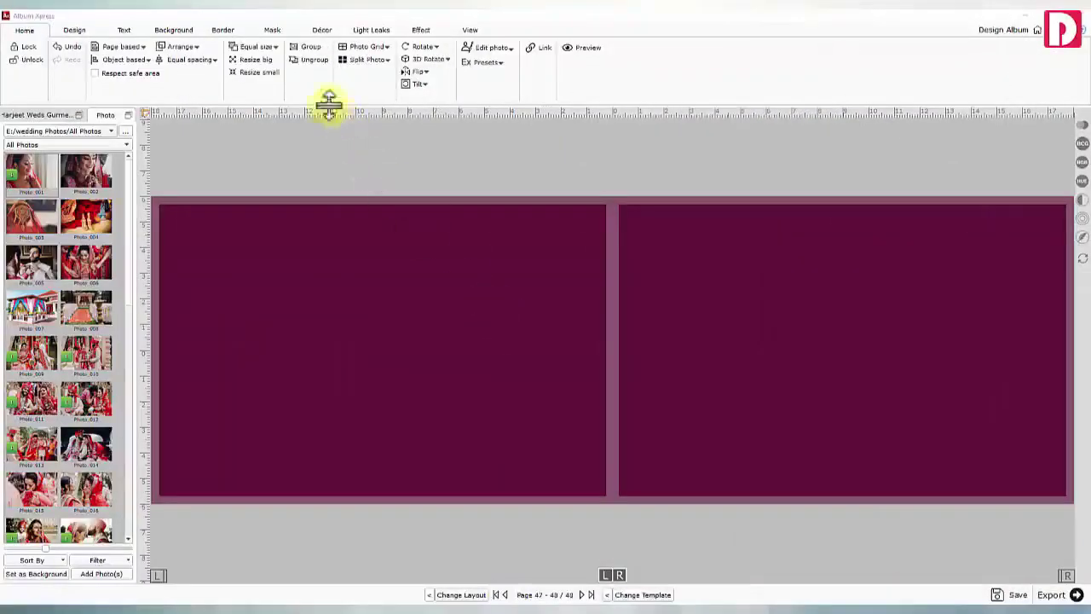
Filter the photo list, add all its photos to pages 47-48, and create a Simple collage, regenerating it for another arrangement
{"action": "left_click", "coordinate": [73, 29]}
{"action": "left_click", "coordinate": [32, 92]}
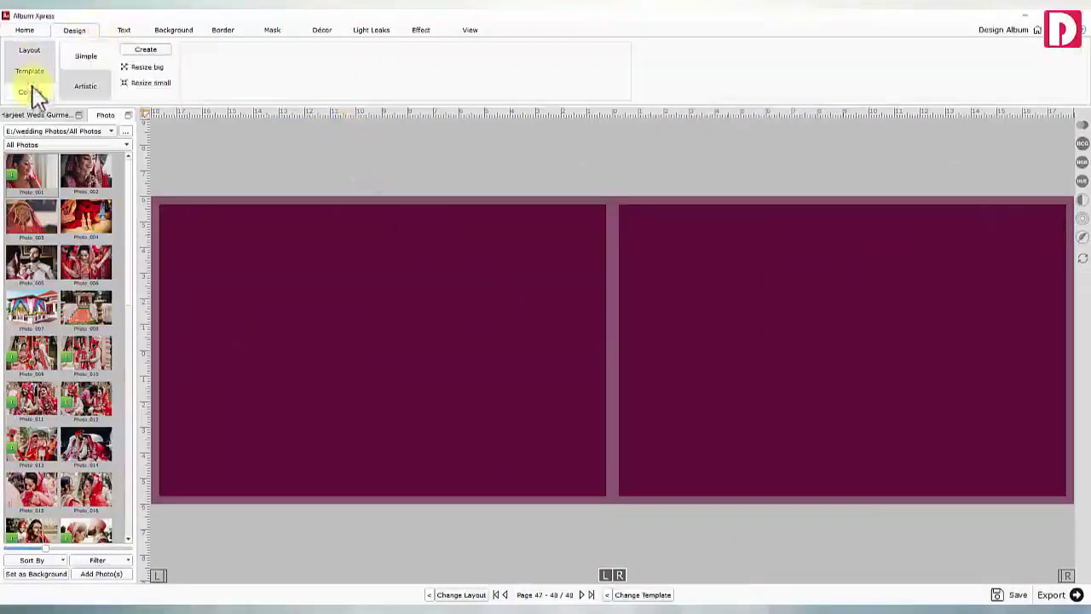
{"action": "left_click", "coordinate": [99, 560]}
{"action": "left_click", "coordinate": [107, 582]}
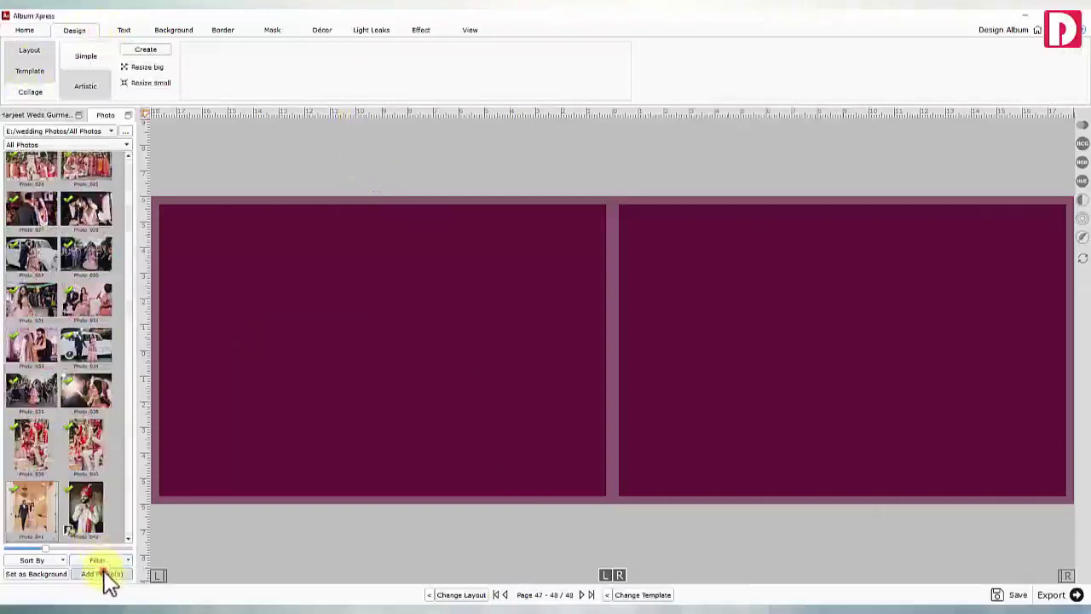
{"action": "left_click", "coordinate": [103, 574]}
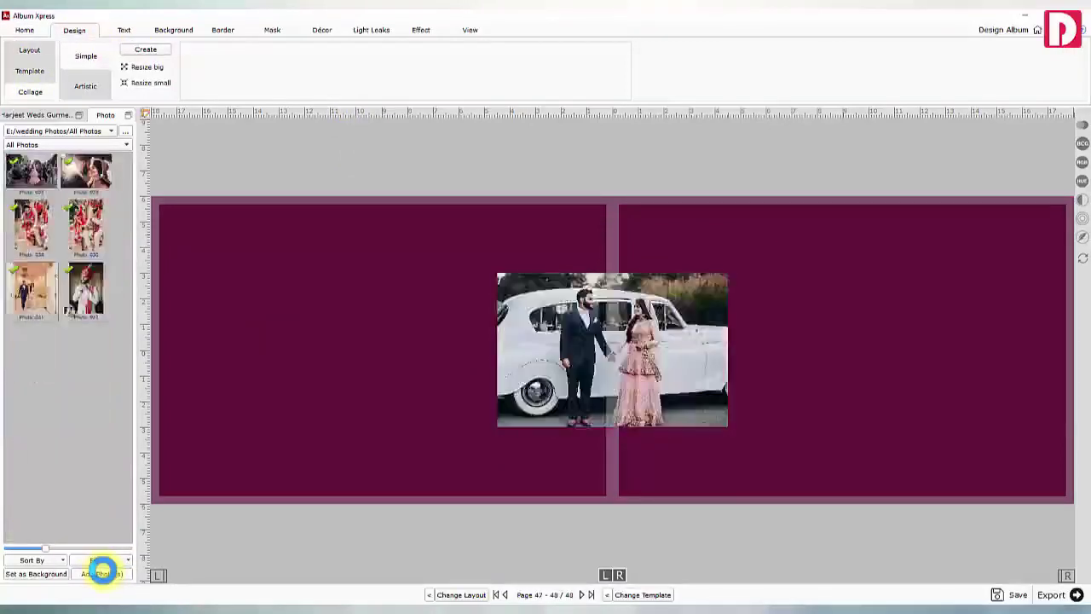
{"action": "left_click", "coordinate": [146, 50]}
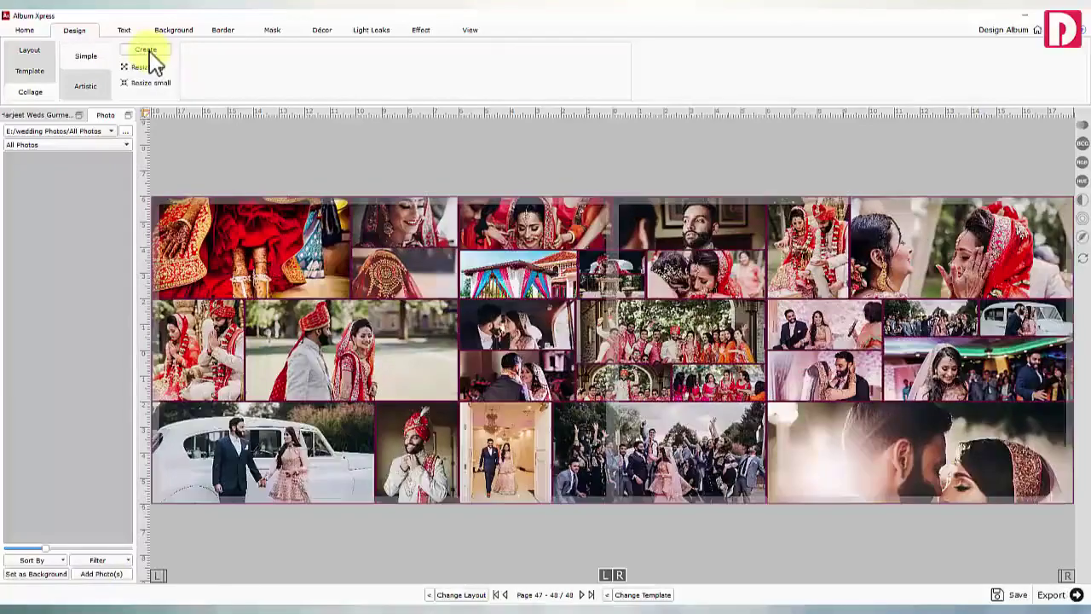
{"action": "left_click", "coordinate": [148, 53]}
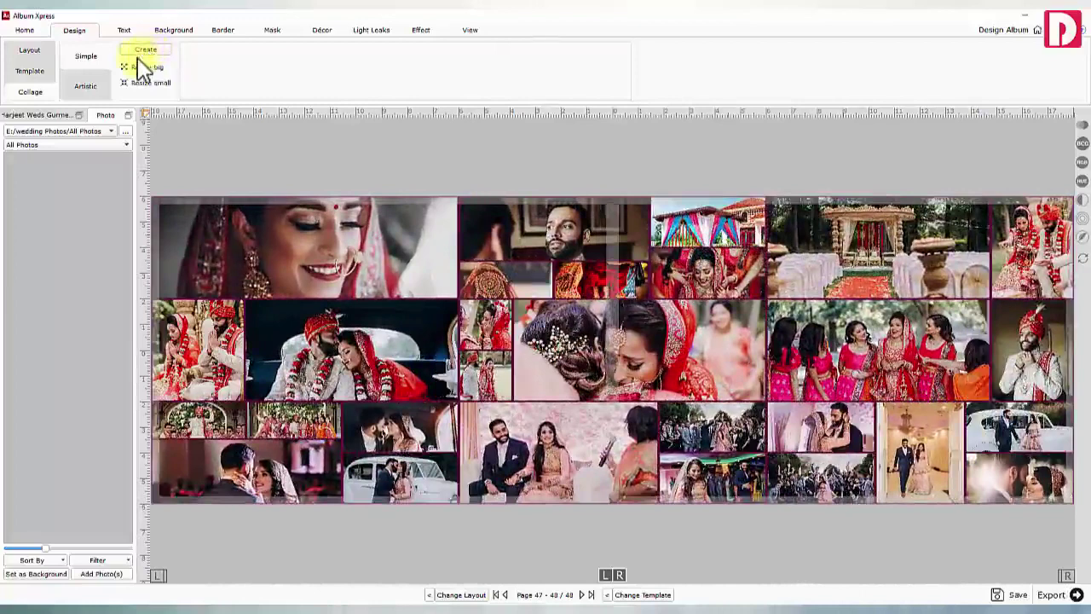
Shrink the collage photos to widen the gaps between them, and enlarge them again slightly
{"action": "left_click", "coordinate": [150, 84]}
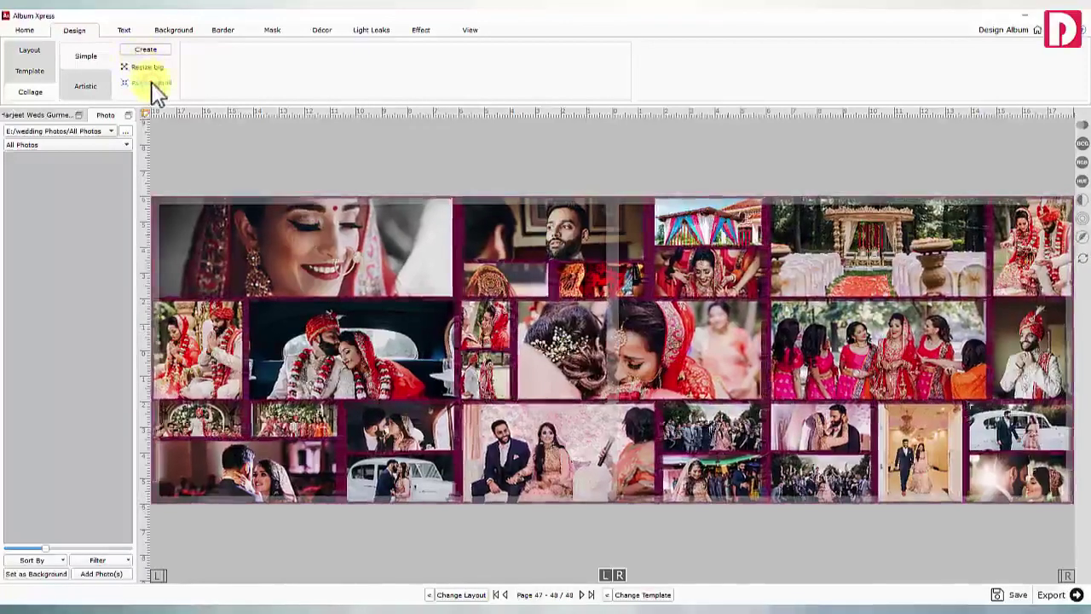
{"action": "left_click", "coordinate": [147, 67]}
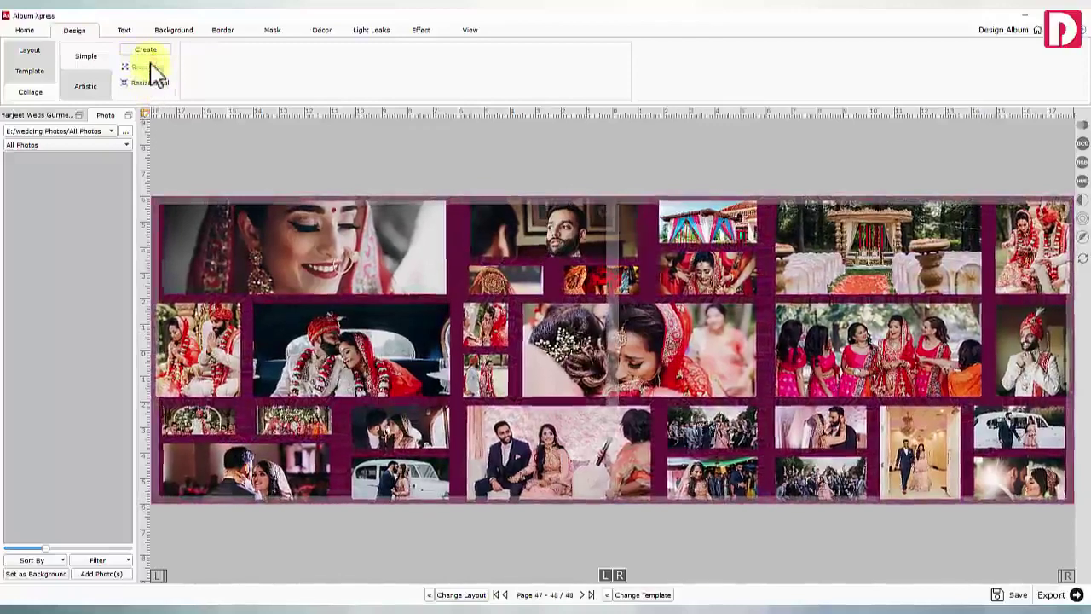
{"action": "left_click", "coordinate": [154, 73]}
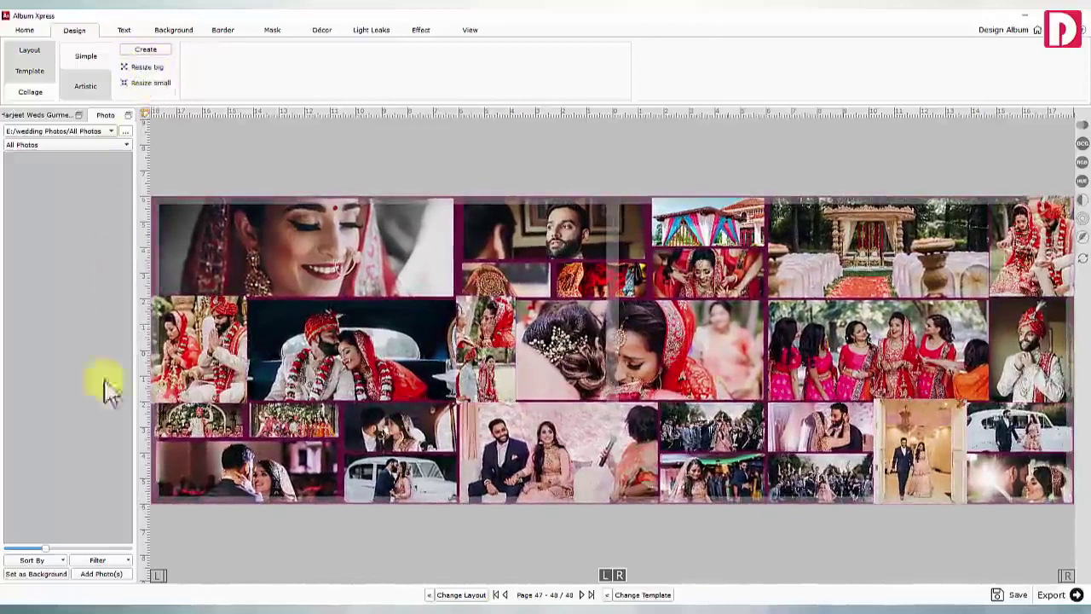
Change the photo filter to bring back the used photos, swap the mandap photo for bride pictures such as Photo_002, and recreate the collage
{"action": "left_click", "coordinate": [97, 560]}
{"action": "left_click", "coordinate": [95, 572]}
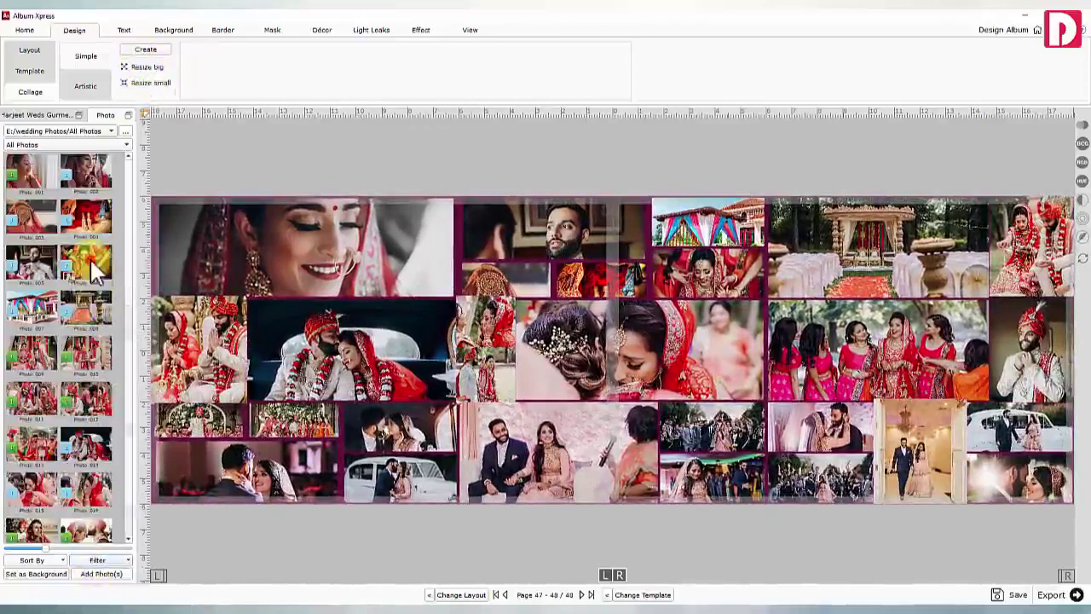
{"action": "mouse_move", "coordinate": [89, 258]}
{"action": "left_click_drag", "start_coordinate": [90, 258], "coordinate": [810, 263]}
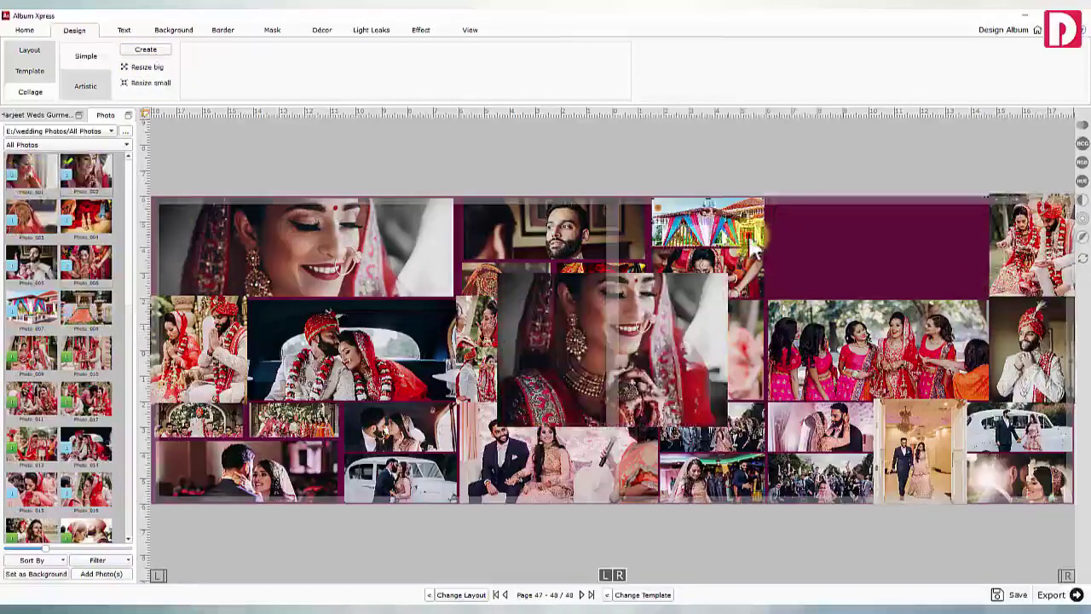
{"action": "left_click", "coordinate": [146, 51]}
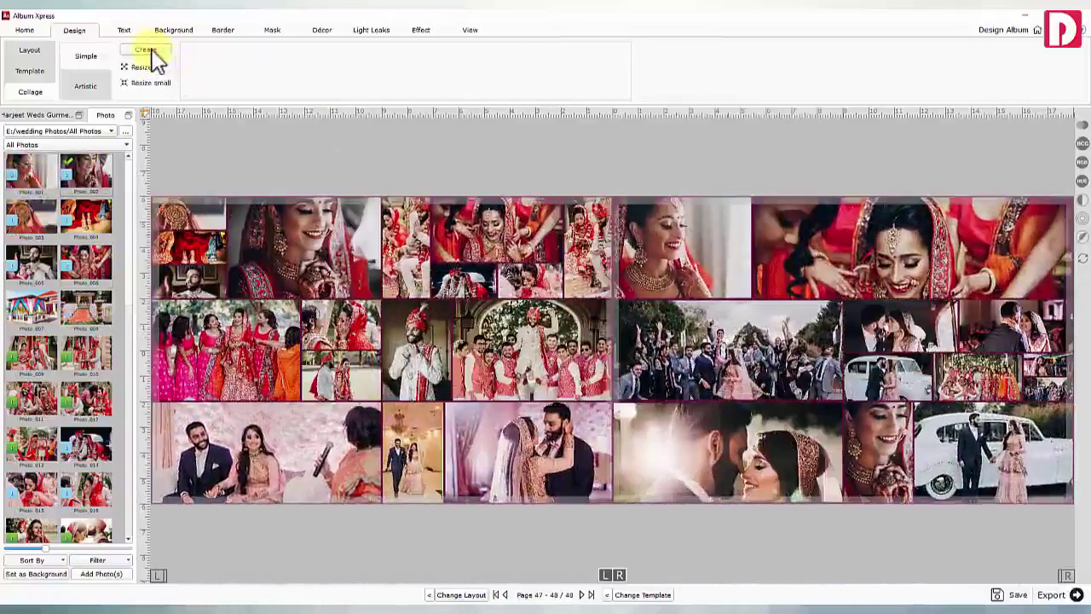
Replace the groom and groomsmen group photo in the collage with the white "LOVE IS CREATIVE" slogan
{"action": "left_click", "coordinate": [523, 343]}
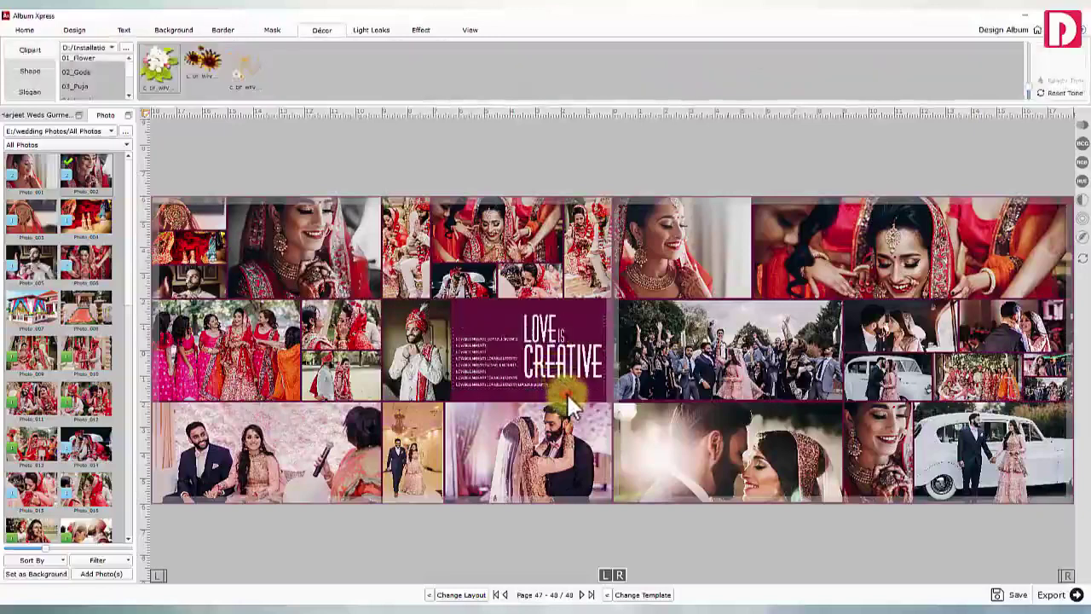
{"action": "left_click", "coordinate": [767, 526]}
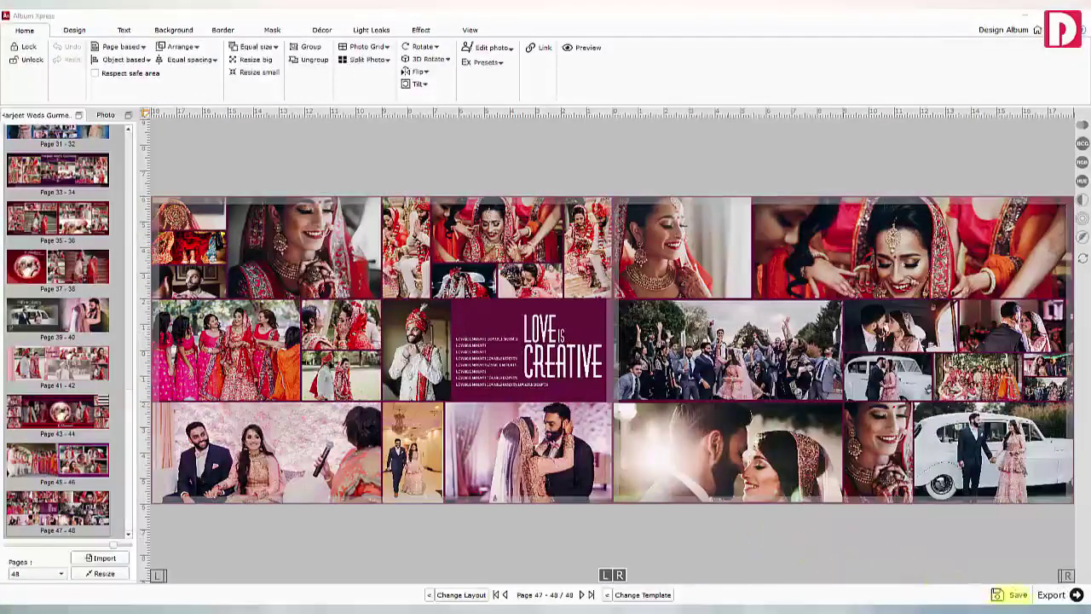
Save the project in E:/Wedding Album under the couple's names followed by _12X36, including its photos, backgrounds, borders, masks and cliparts
{"action": "left_click", "coordinate": [1015, 595]}
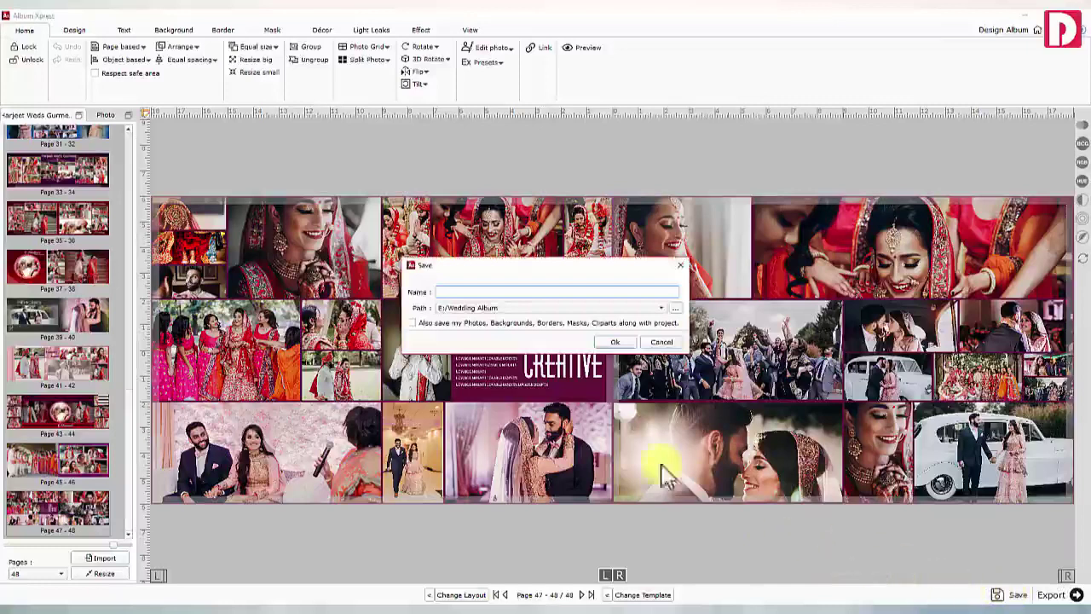
{"action": "left_click", "coordinate": [458, 292]}
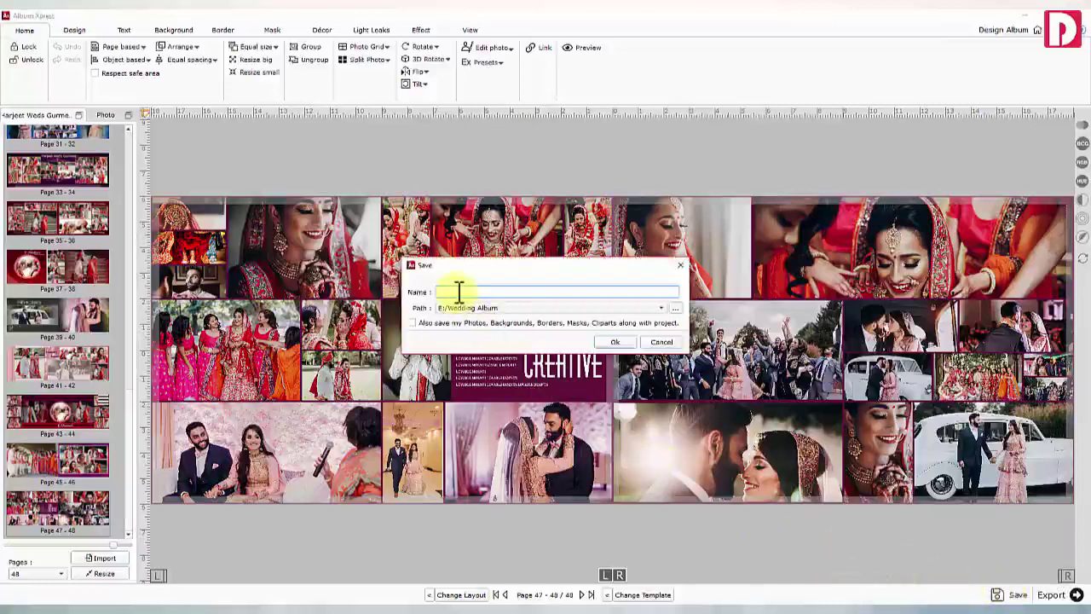
{"action": "type", "text": "Harjeet Weds Gurmeet_12X36"}
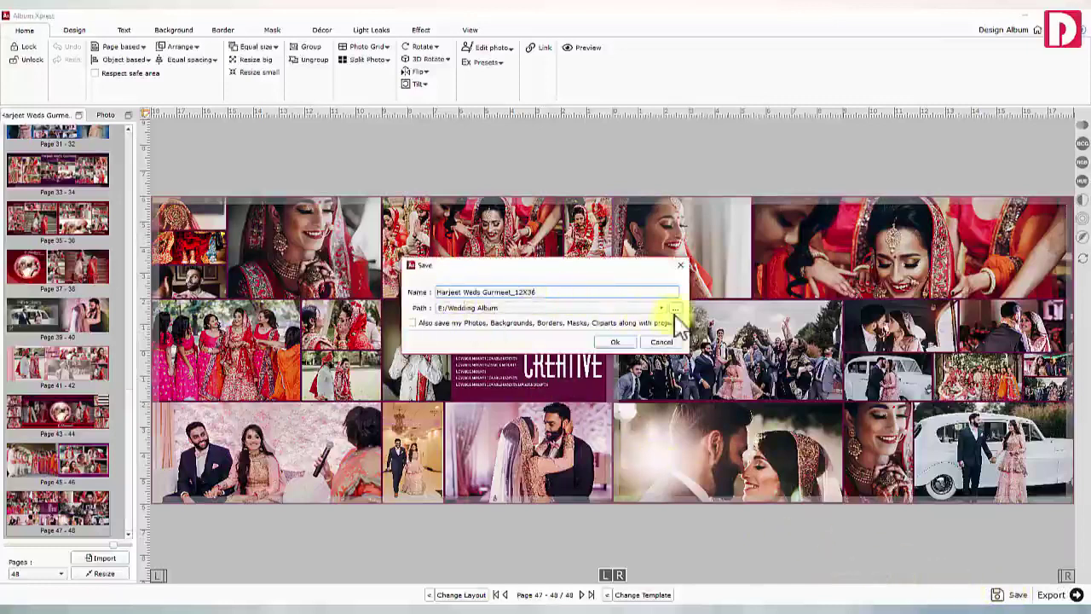
{"action": "left_click", "coordinate": [413, 324]}
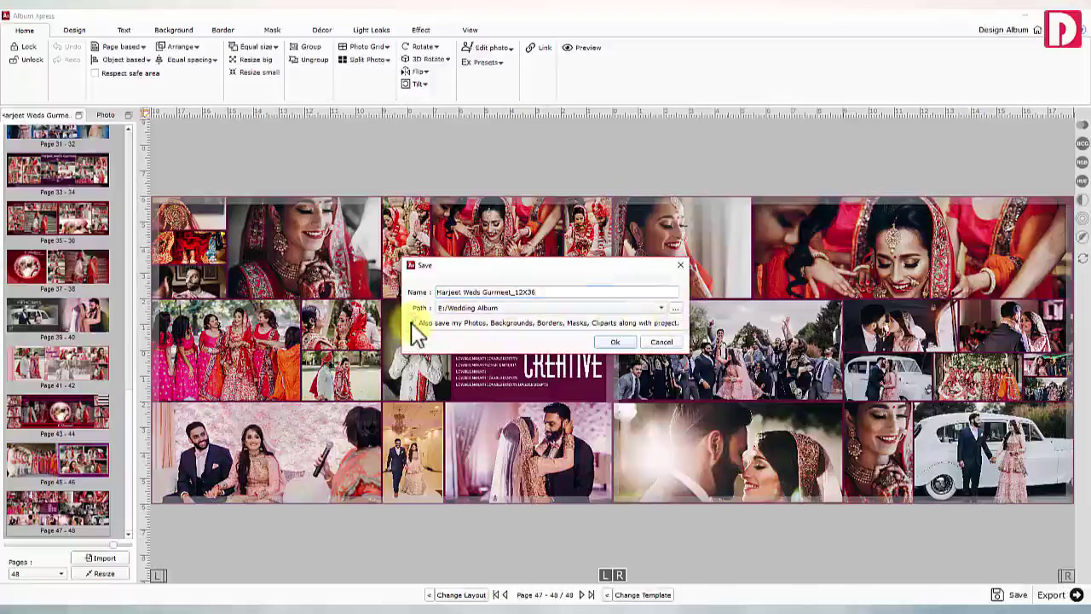